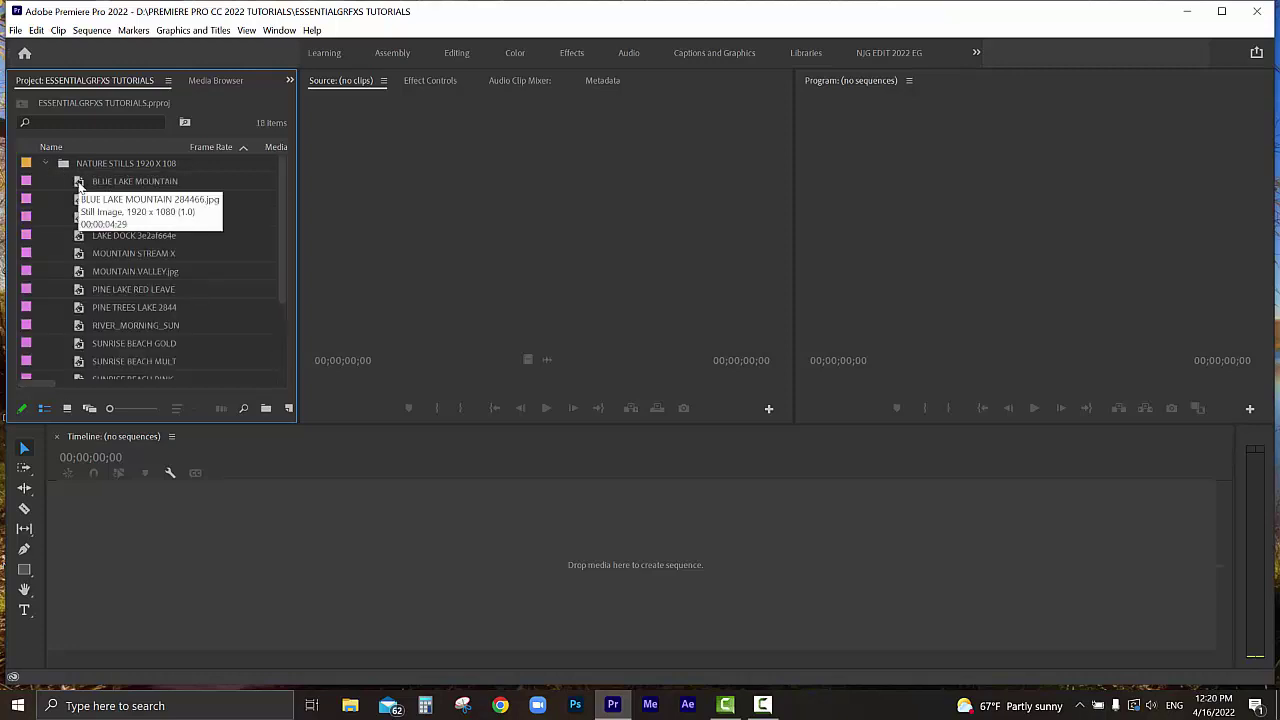
- Create a sequence from the BLUE LAKE MOUNTAIN still with taller video tracks and save the project
double_click(80, 185)
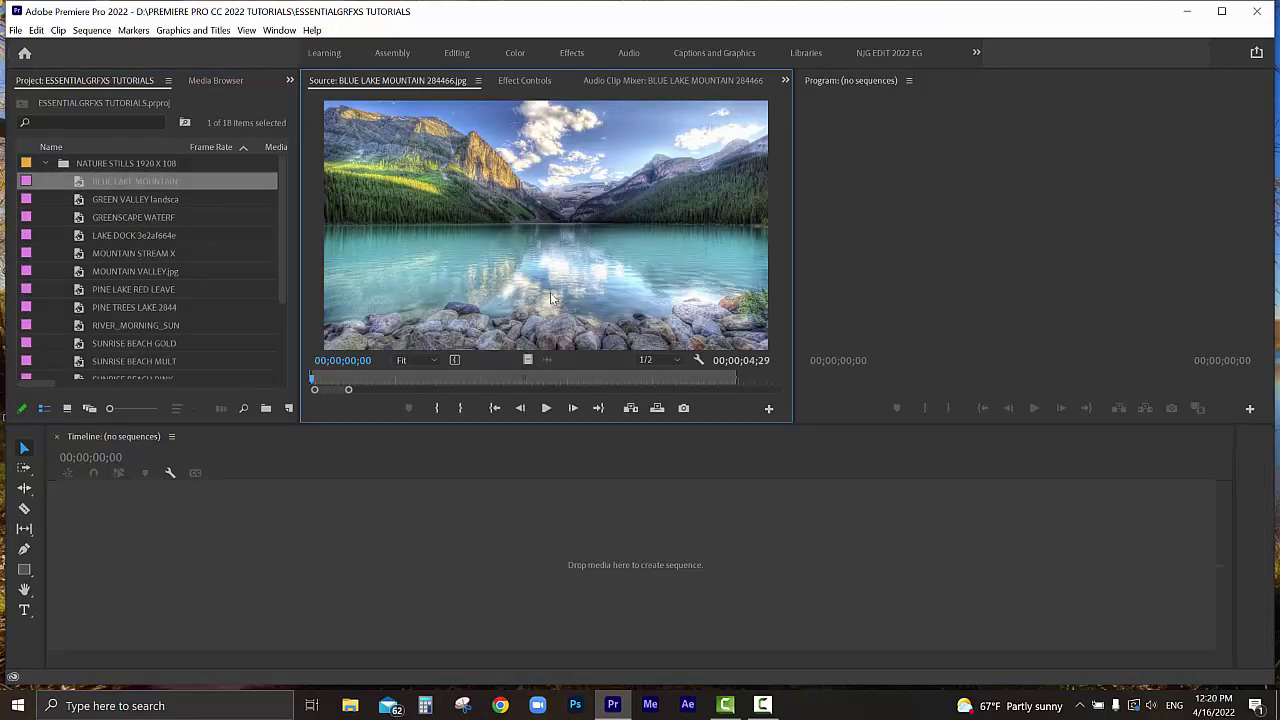
left_click_drag(552, 208, 421, 565)
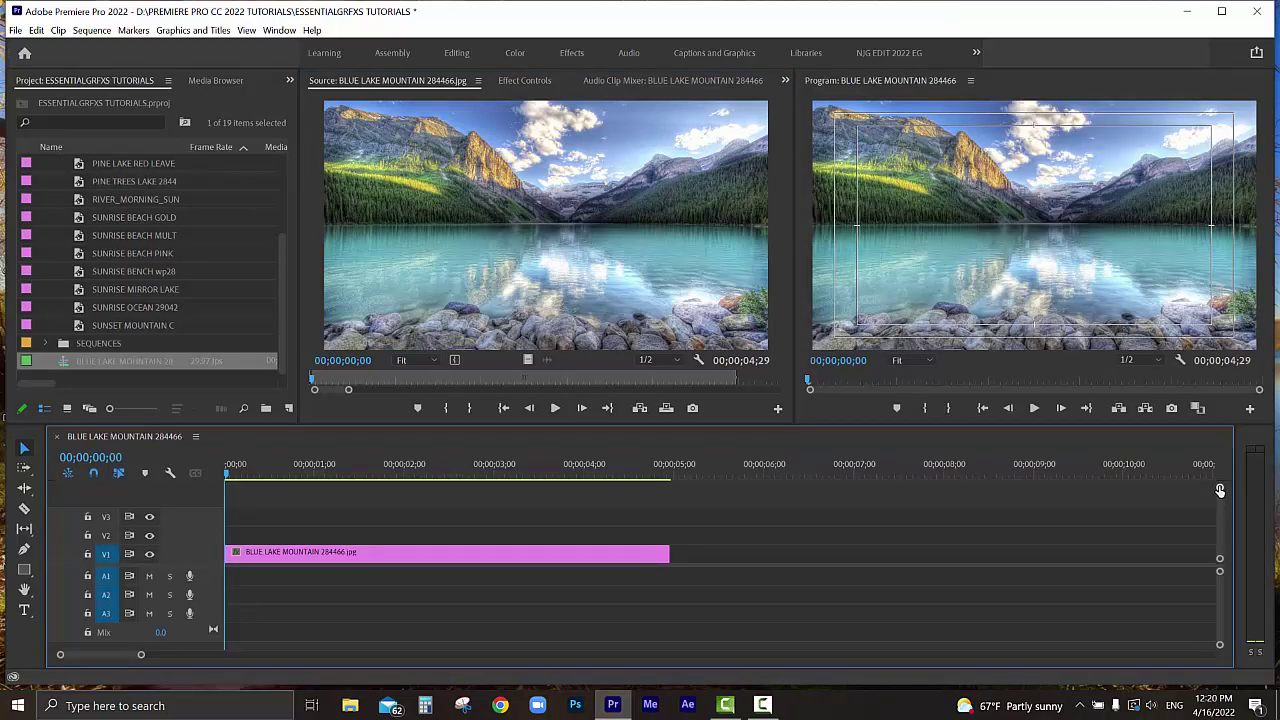
left_click_drag(1219, 490, 1219, 482)
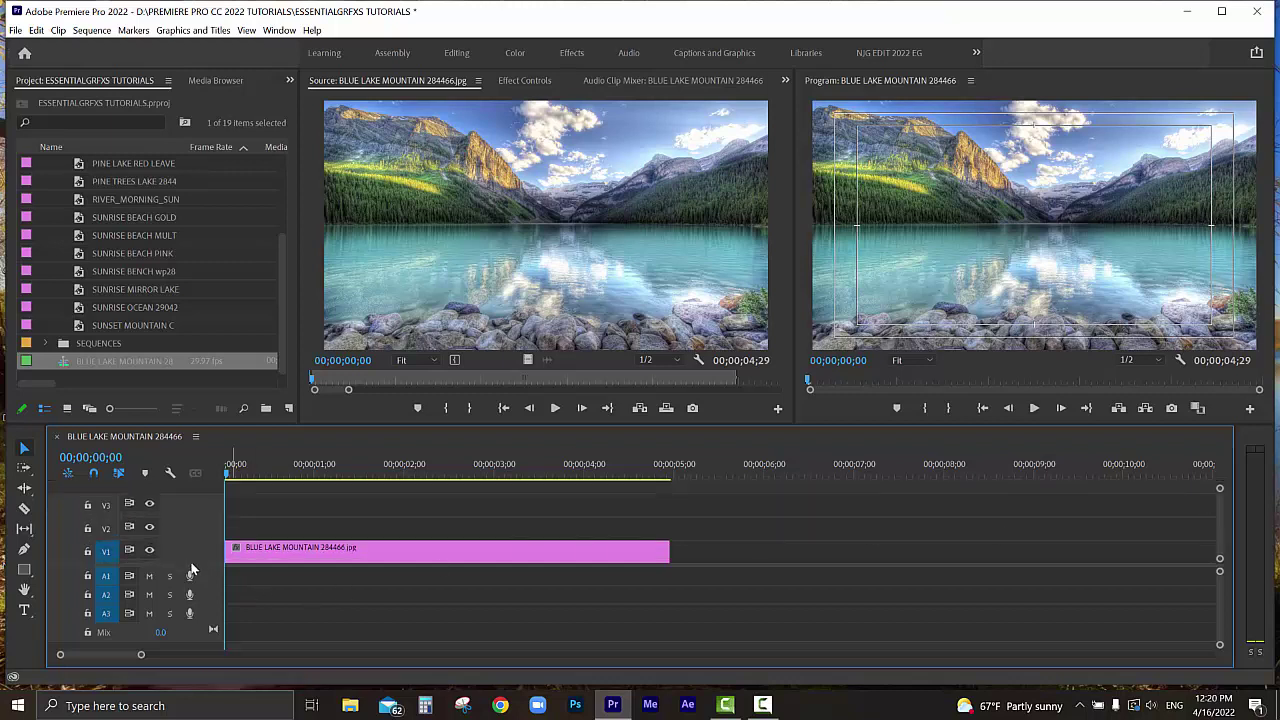
scroll(192, 572, "up", 1)
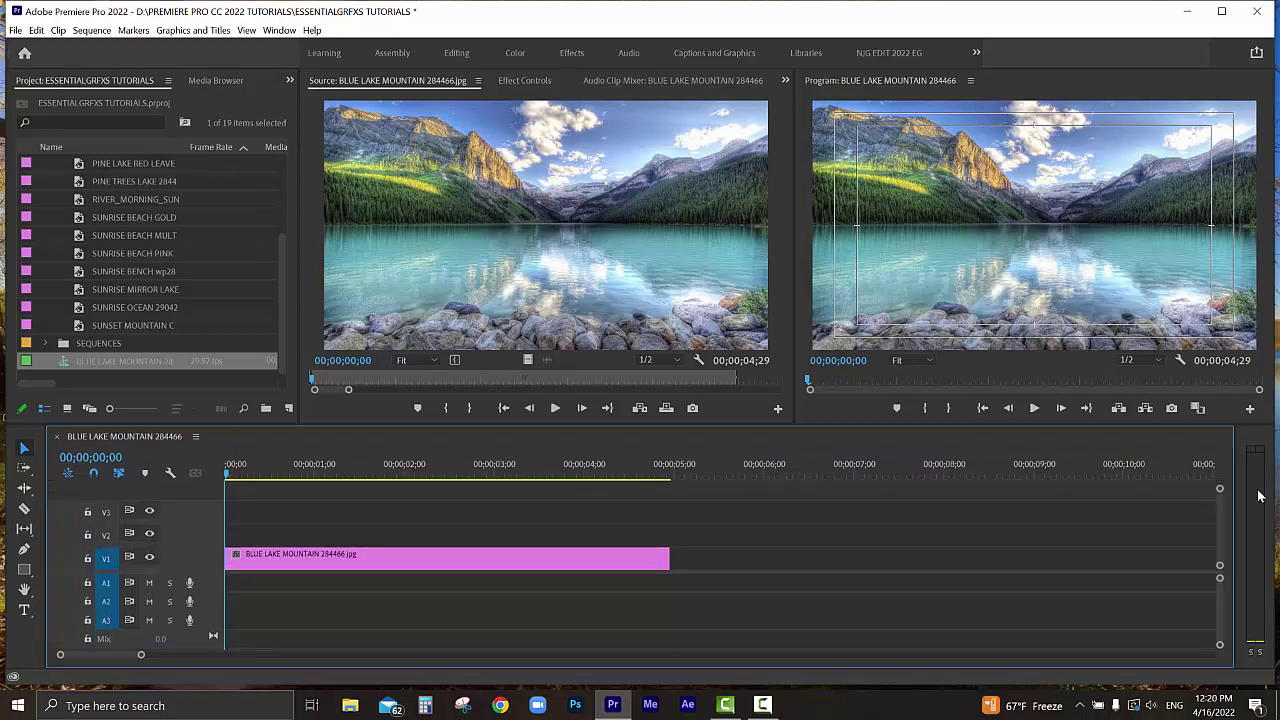
left_click_drag(1220, 486, 1220, 491)
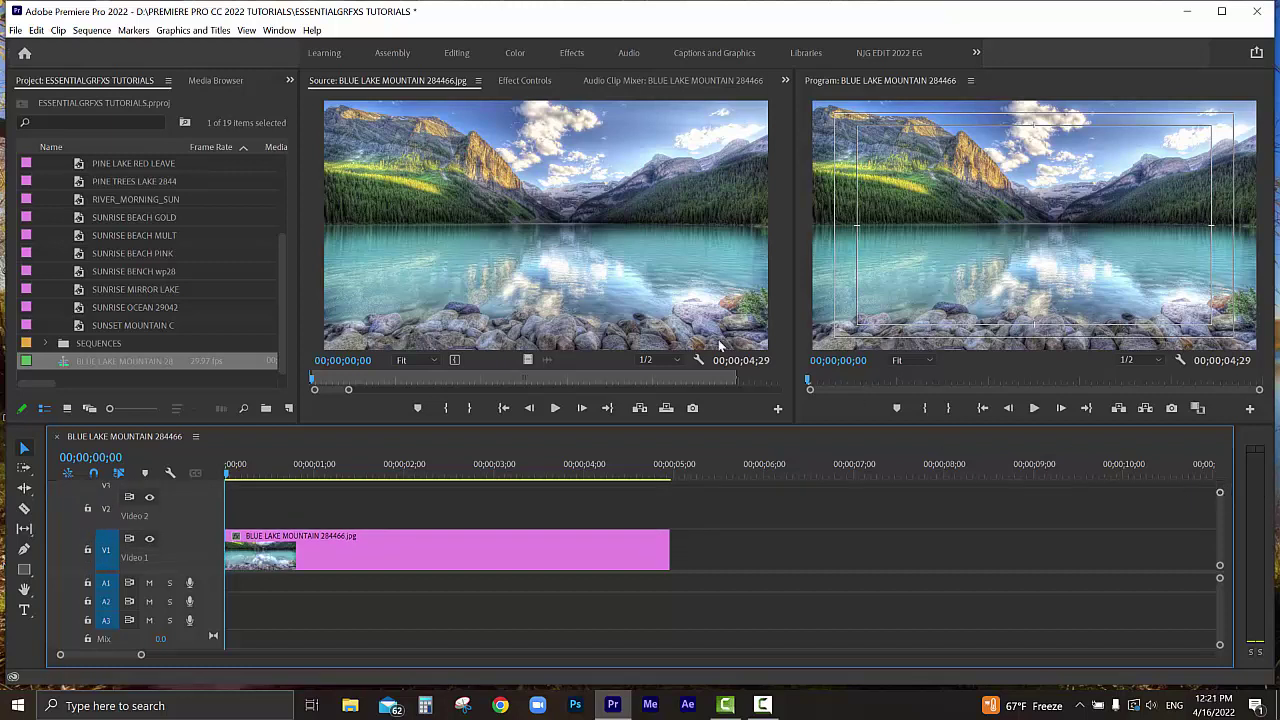
key("ctrl+s")
- Display Essential Graphics in the workspace and widen the Program Monitor at the expense of the Source Monitor and Project area
left_click(276, 32)
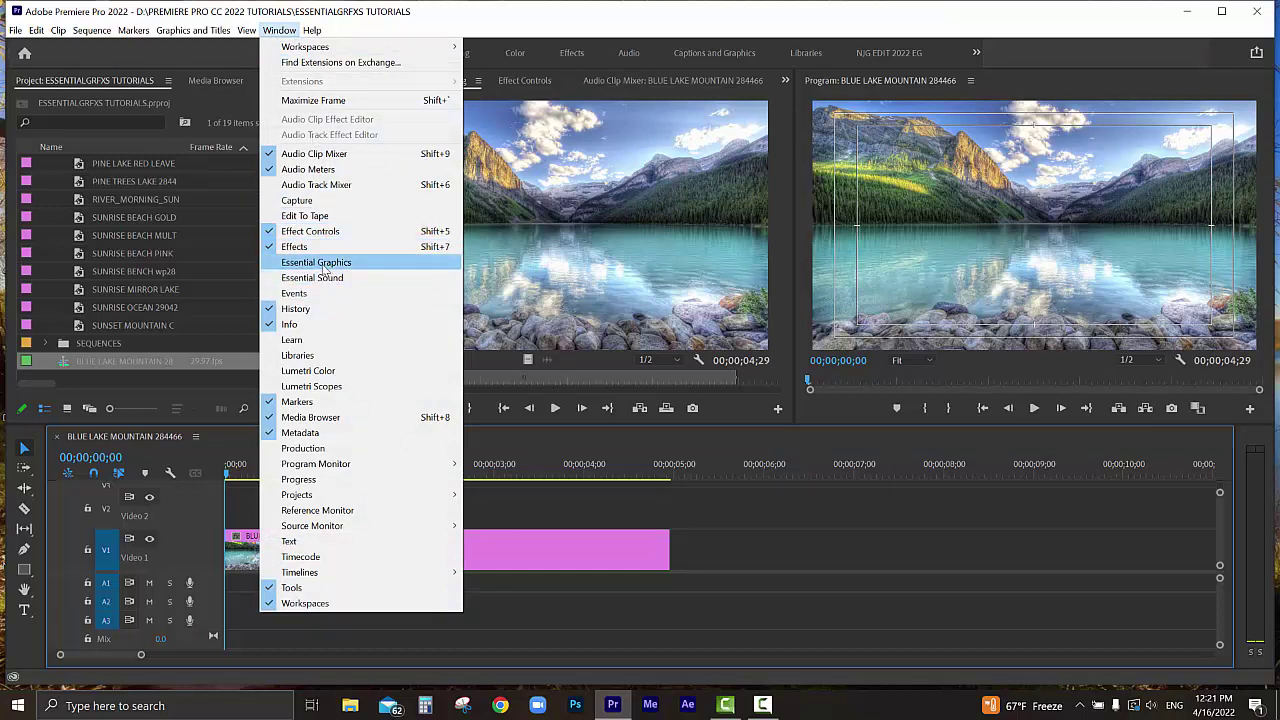
left_click(310, 263)
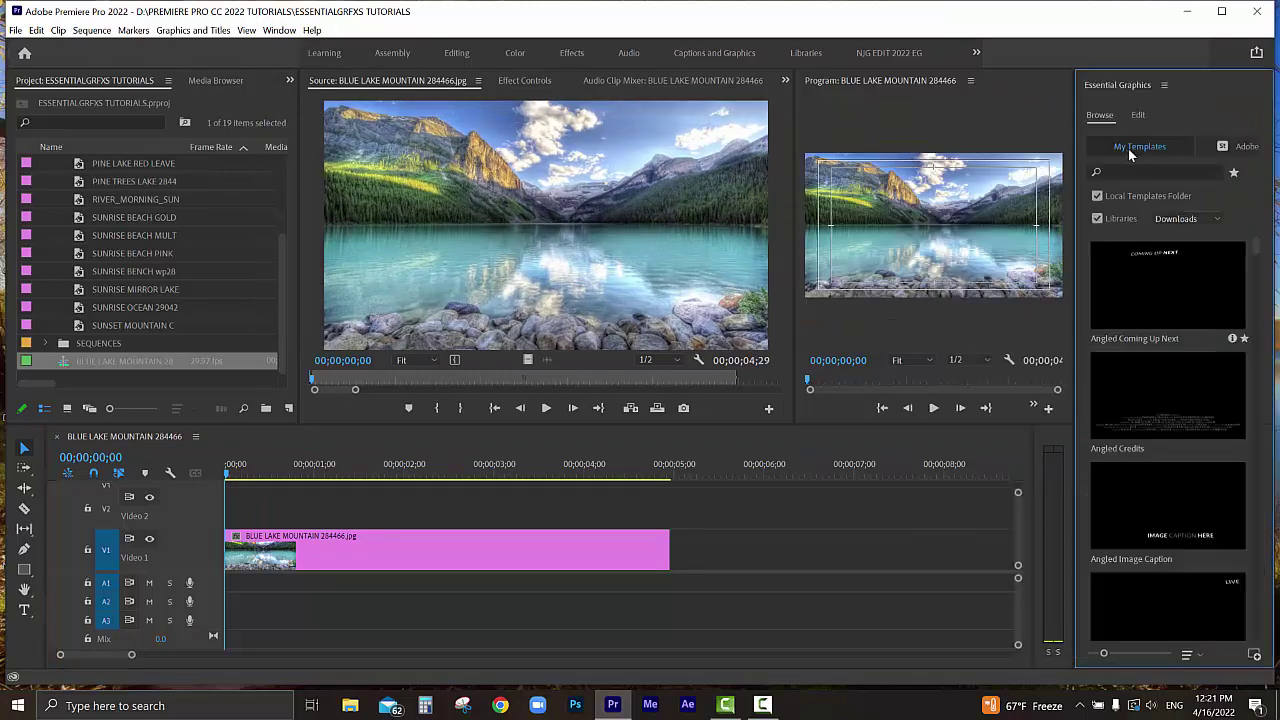
left_click_drag(796, 213, 690, 236)
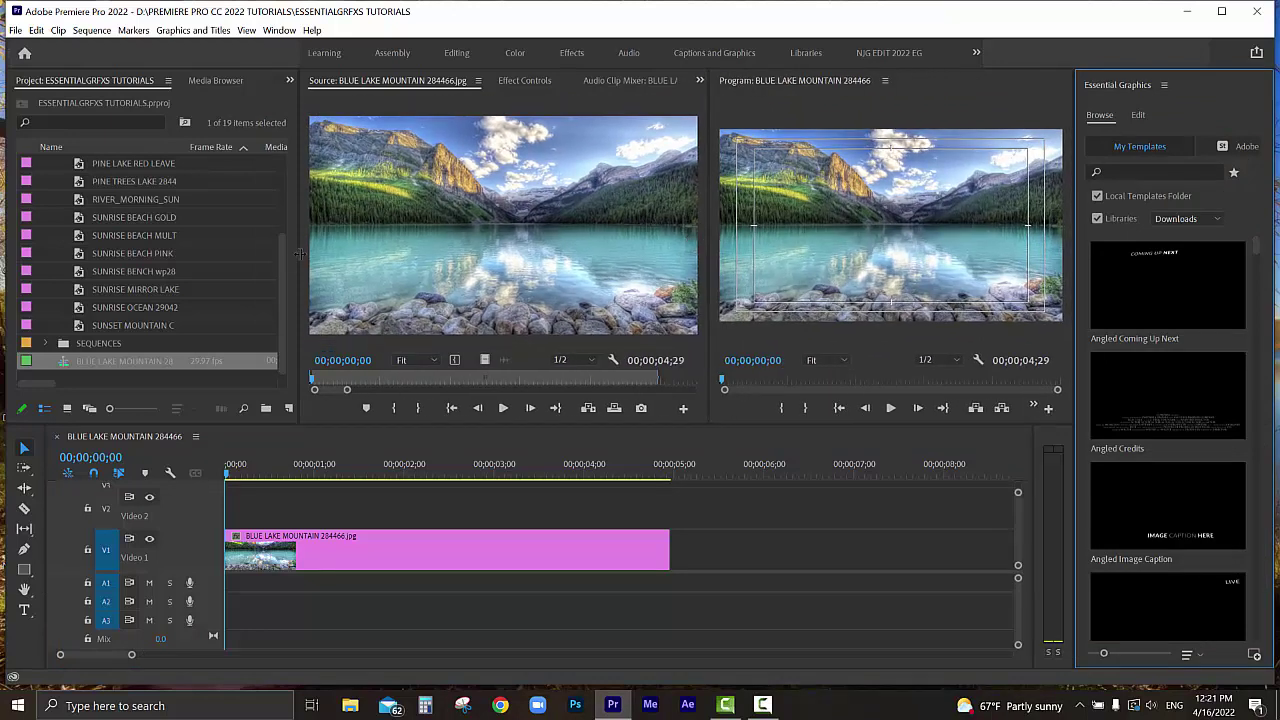
left_click_drag(300, 254, 279, 254)
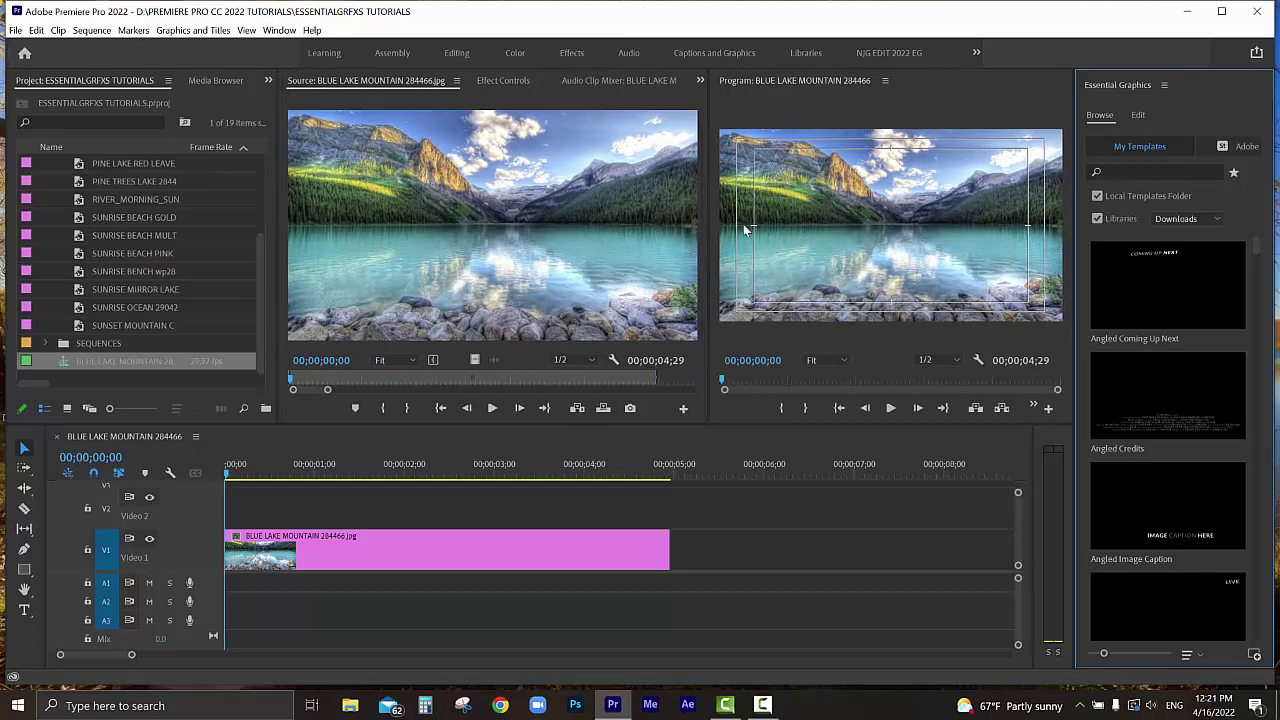
left_click_drag(709, 234, 679, 242)
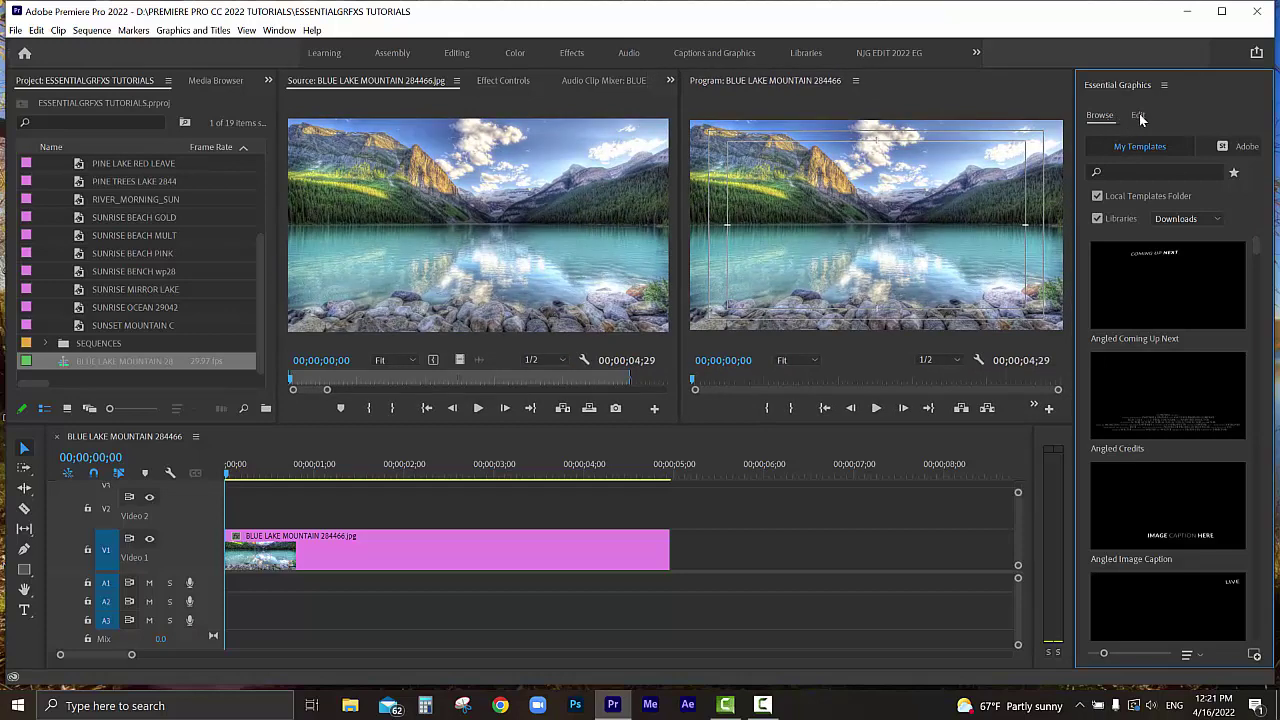
- Add a horizontal text layer and place it in the upper part of the frame at about 258.8, 317.0
left_click(1138, 115)
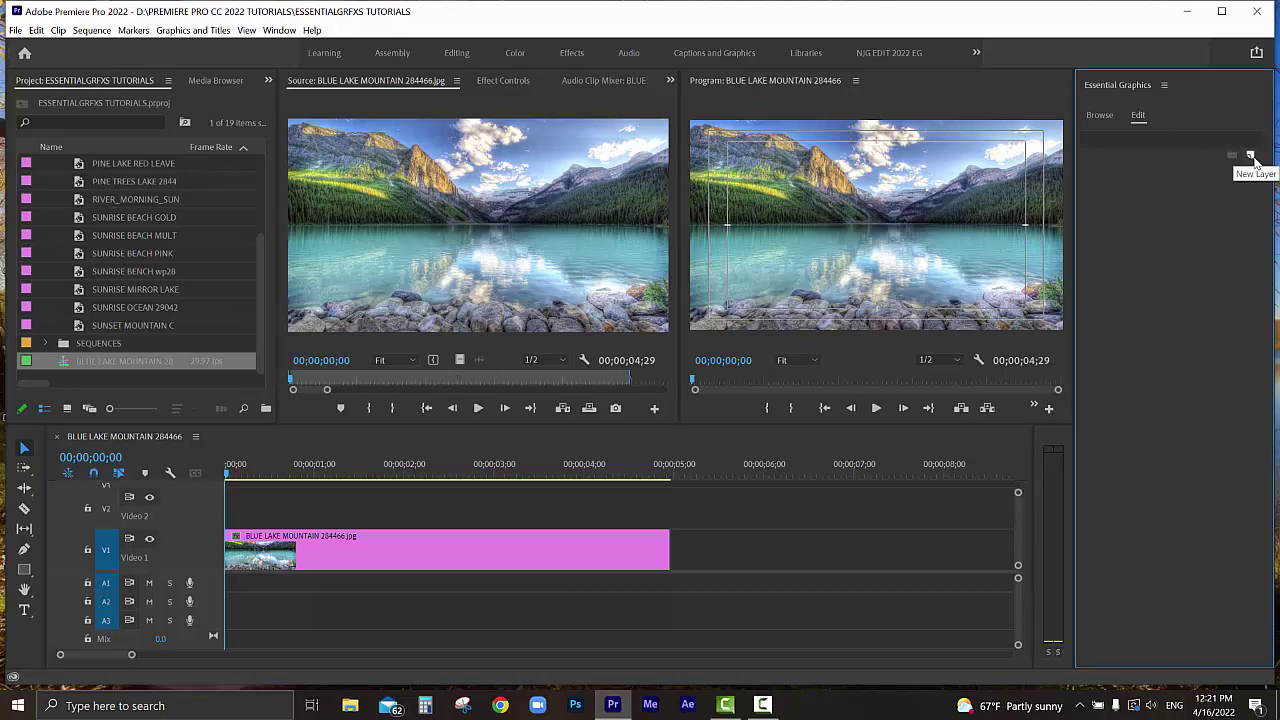
left_click(1250, 157)
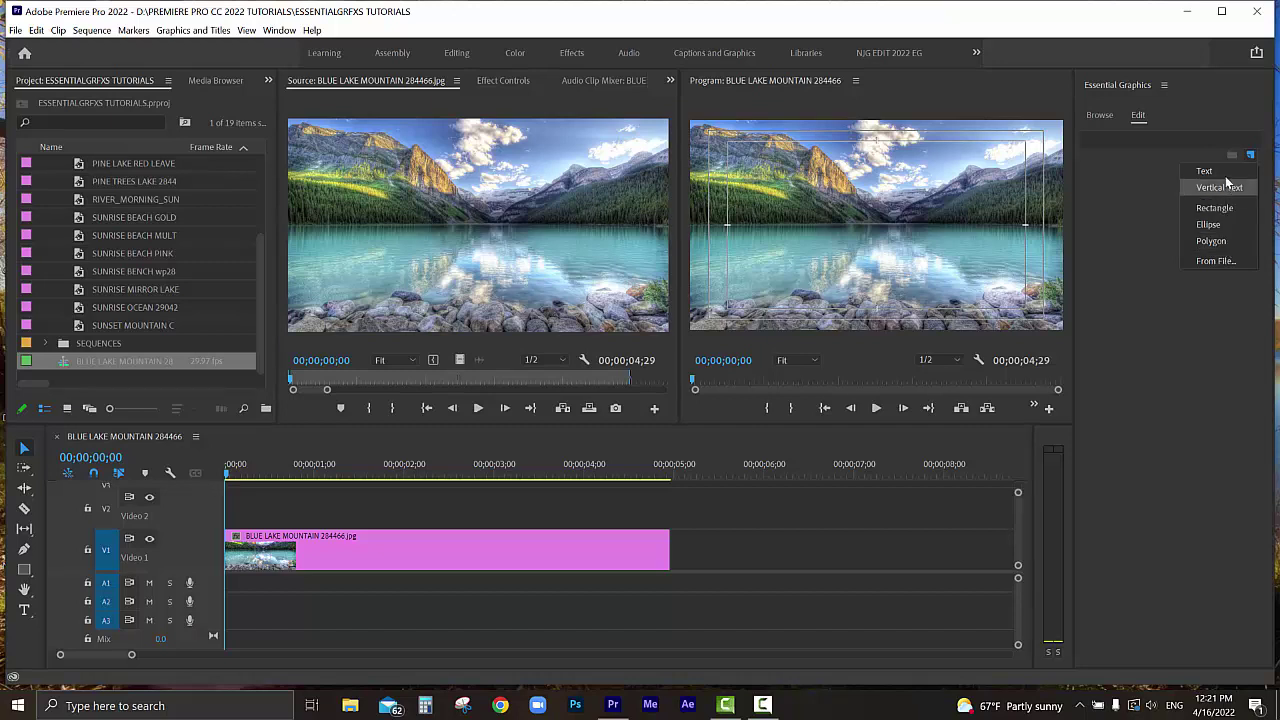
left_click(1225, 172)
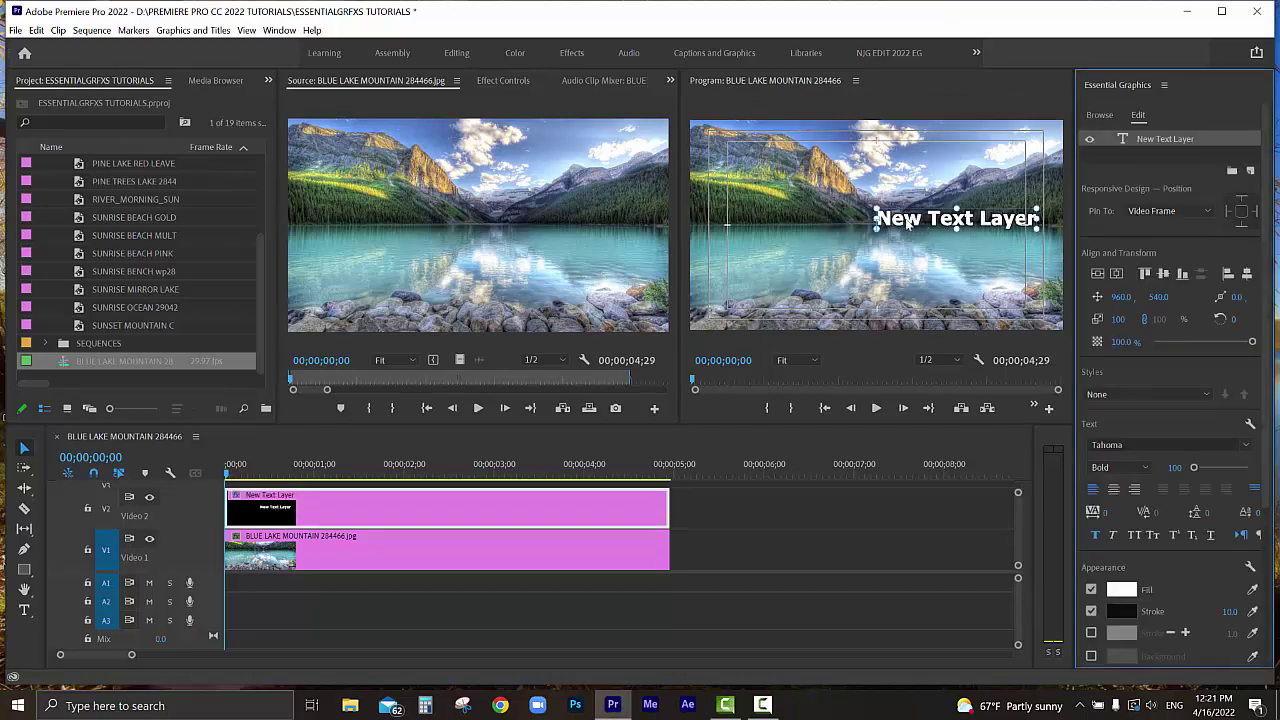
left_click_drag(910, 224, 846, 176)
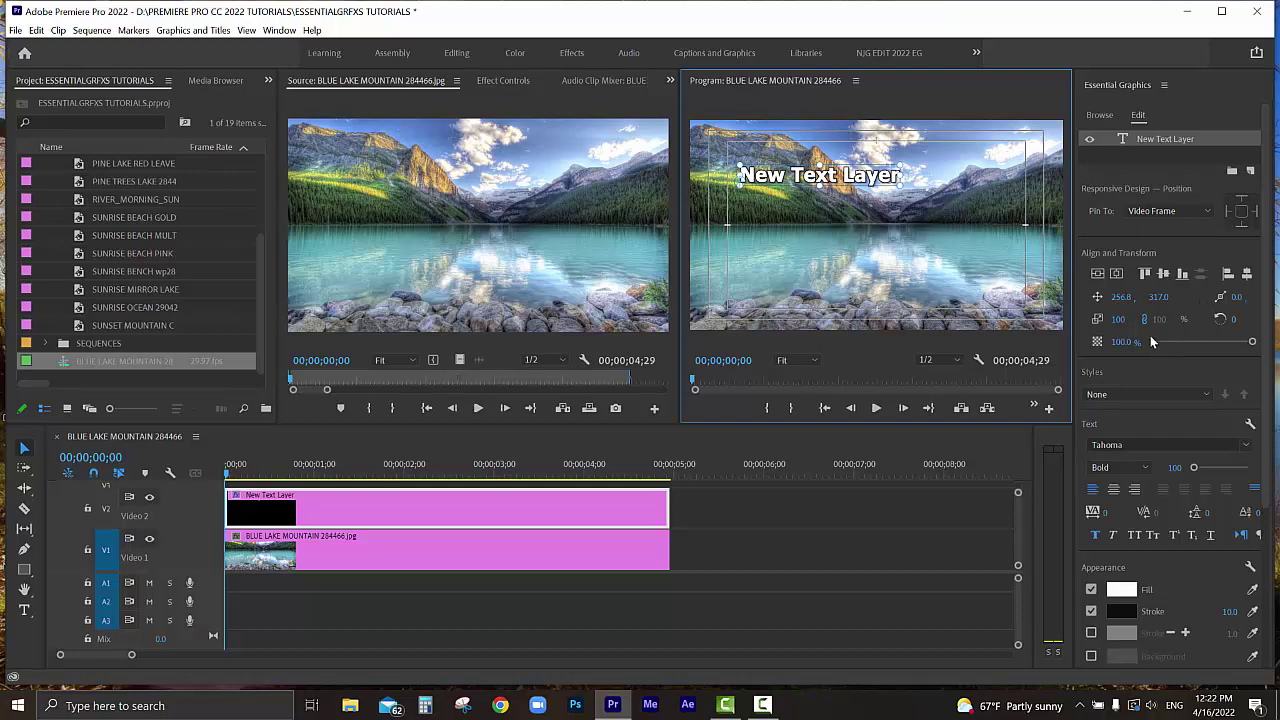
left_click_drag(1125, 303, 1133, 303)
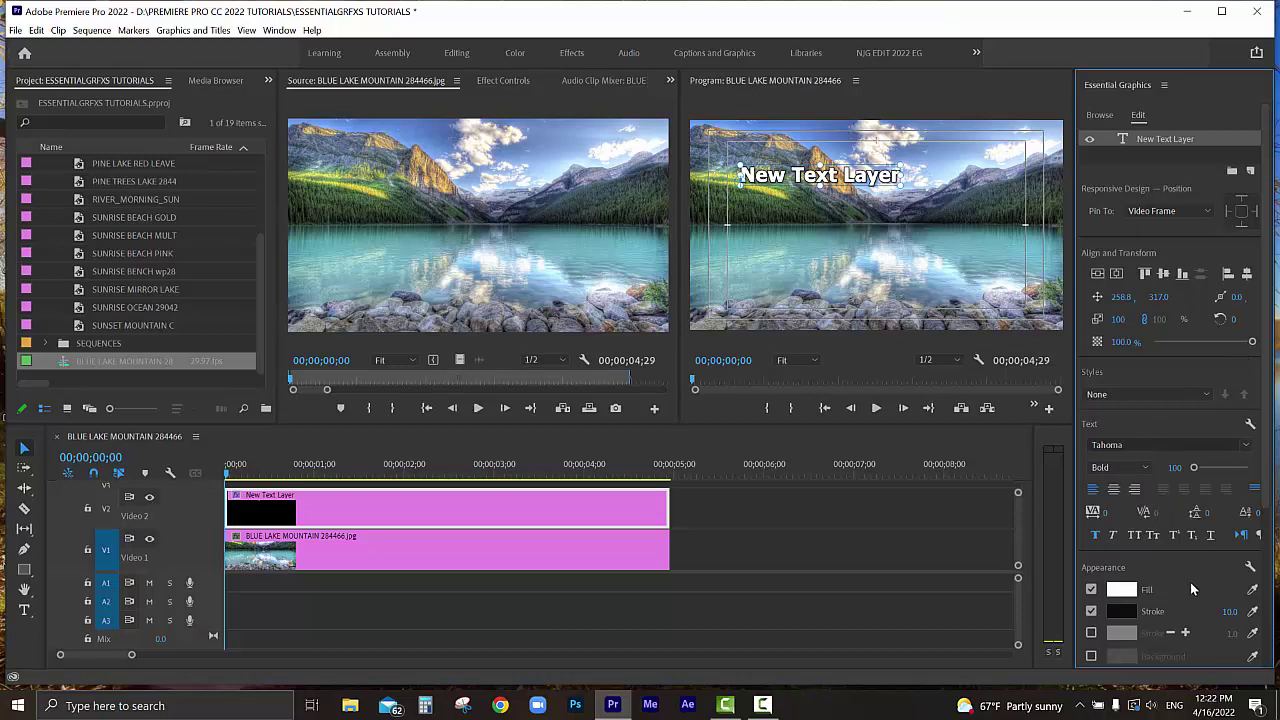
- Check the text layer's fill colour in the Color Picker
scroll(1206, 530, "down", 2)
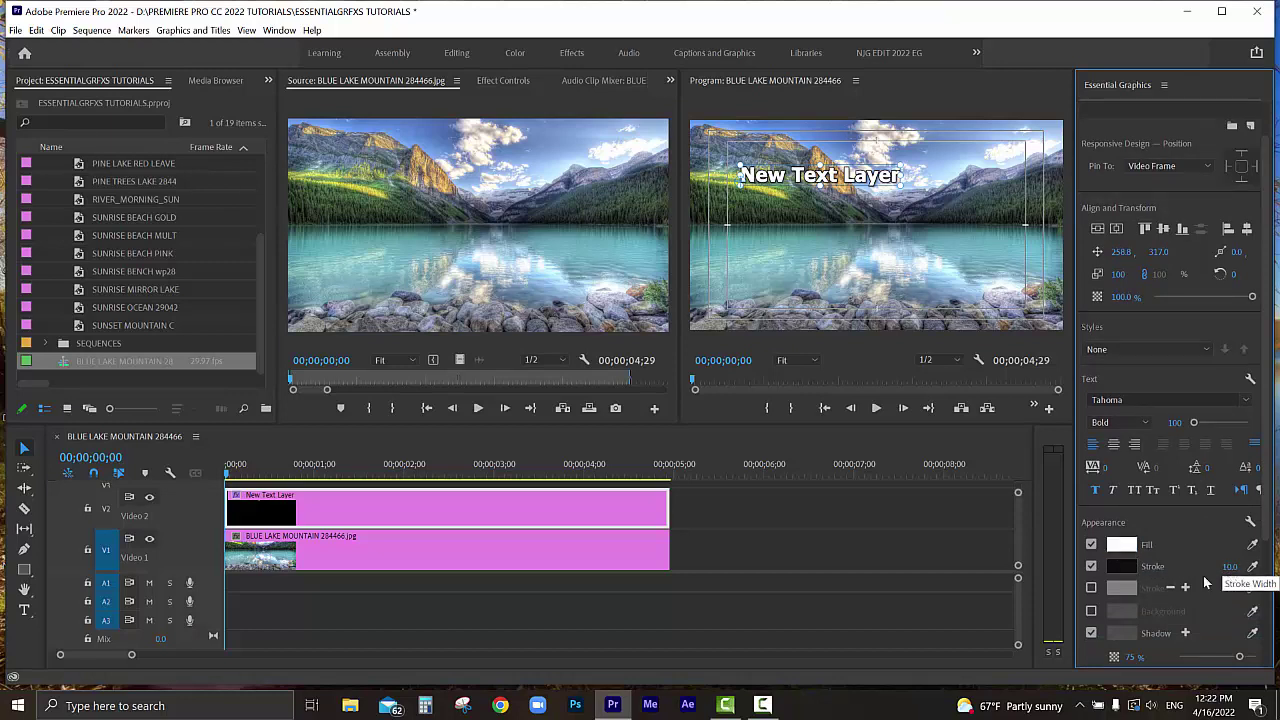
left_click(1121, 544)
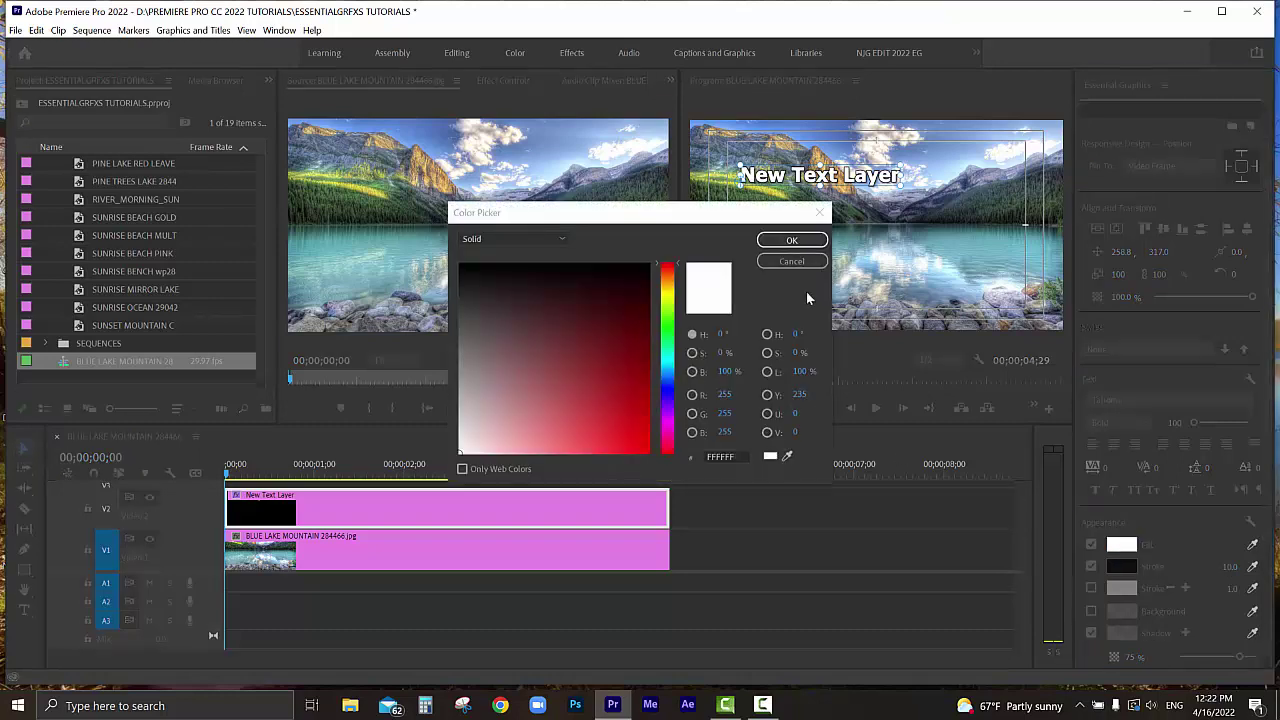
left_click(791, 242)
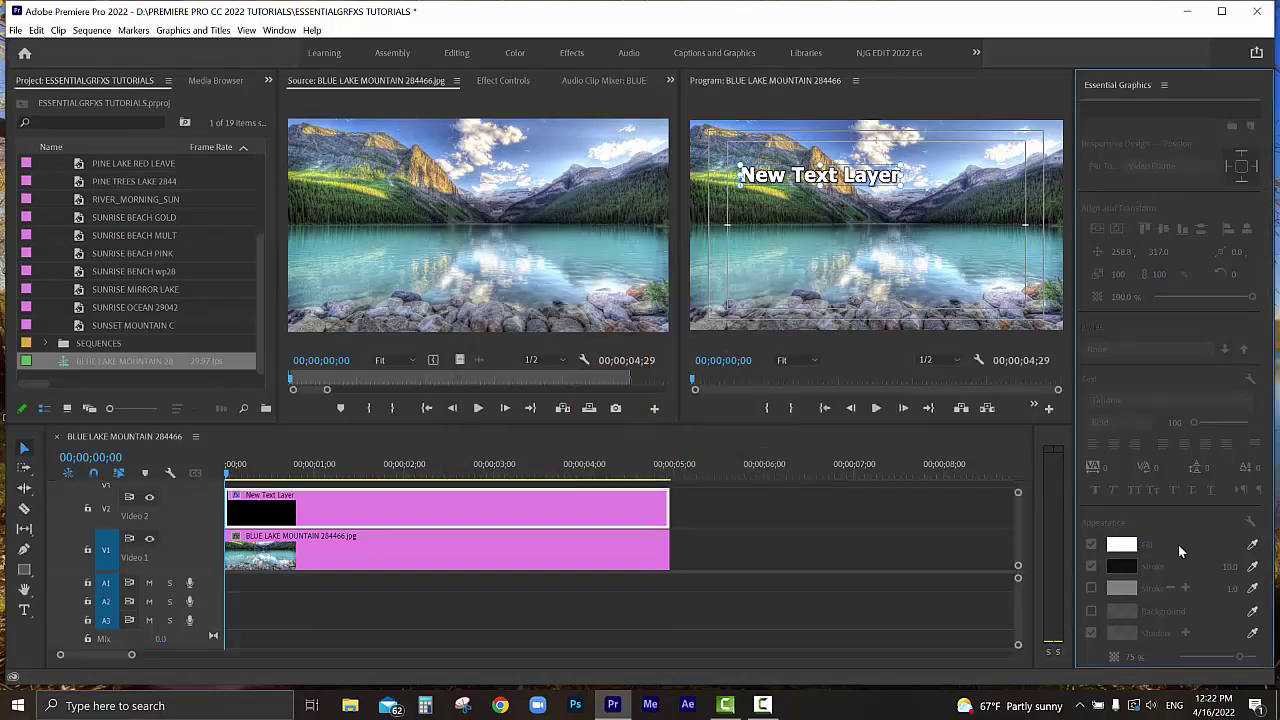
- Add a second shadow to the text layer and set the first shadow's colour to 191616
scroll(1178, 544, "down", 2)
scroll(1178, 550, "down", 1)
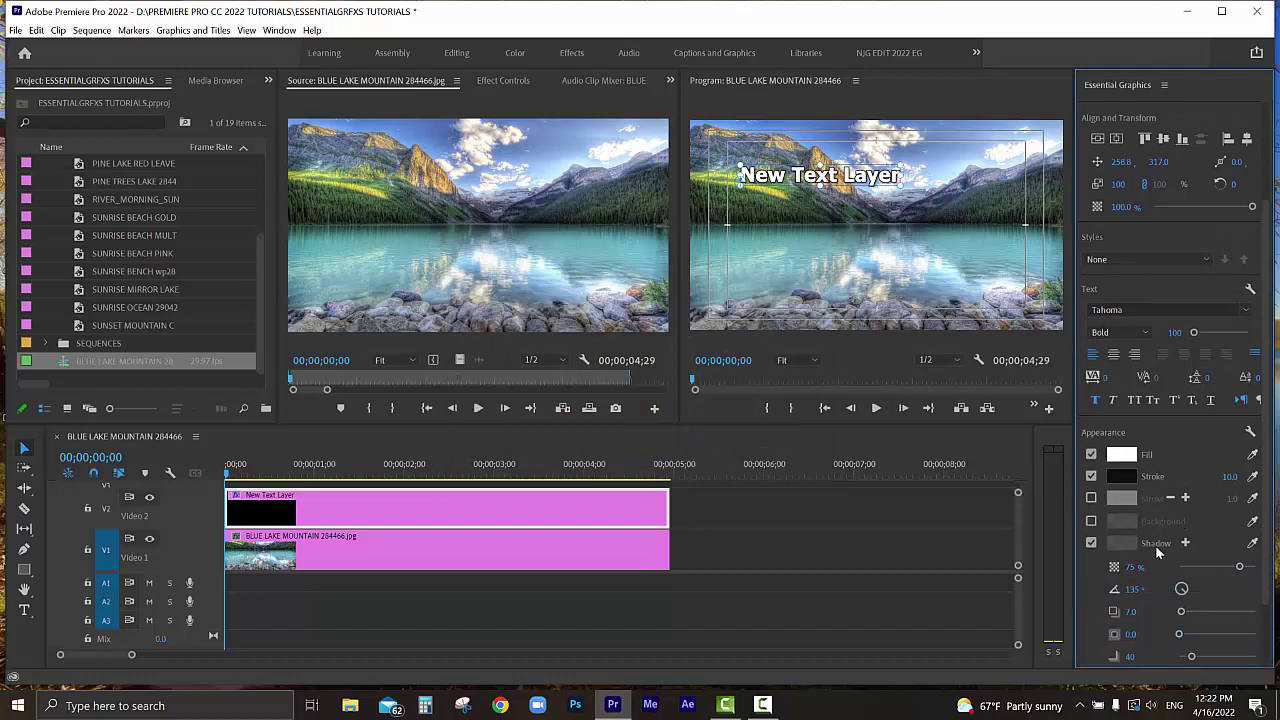
left_click(1186, 543)
left_click(1120, 543)
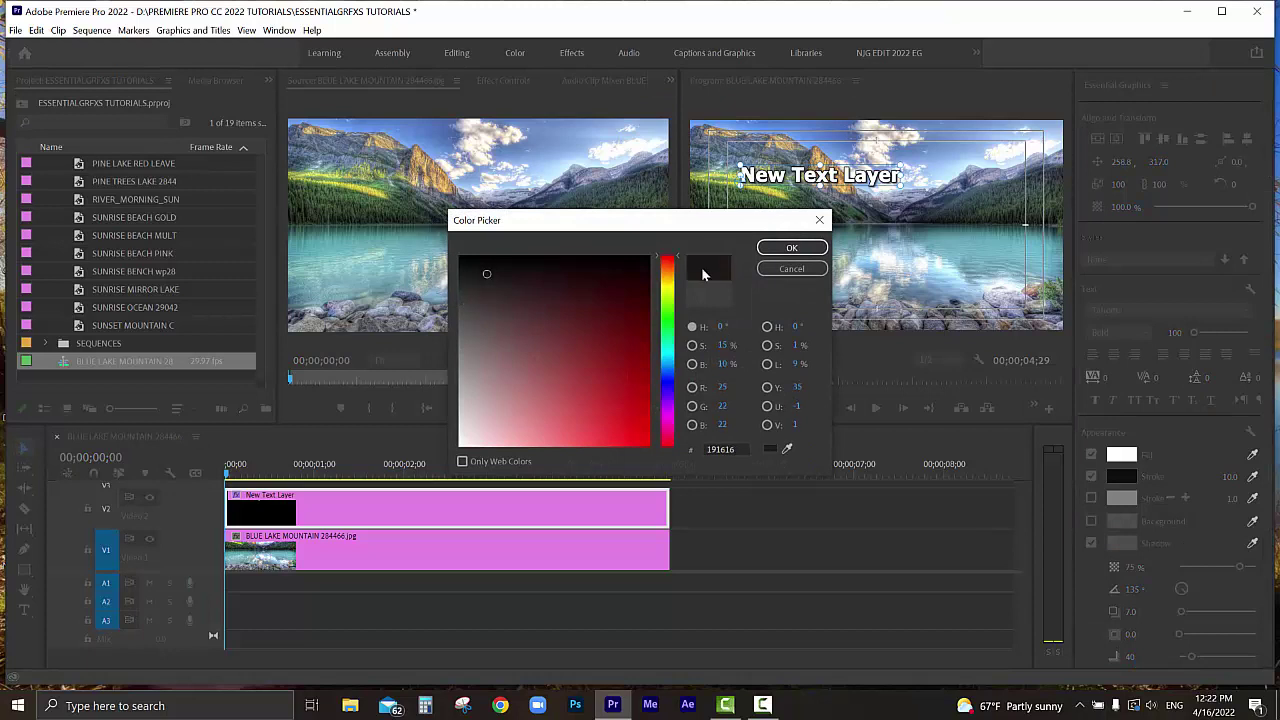
left_click(790, 249)
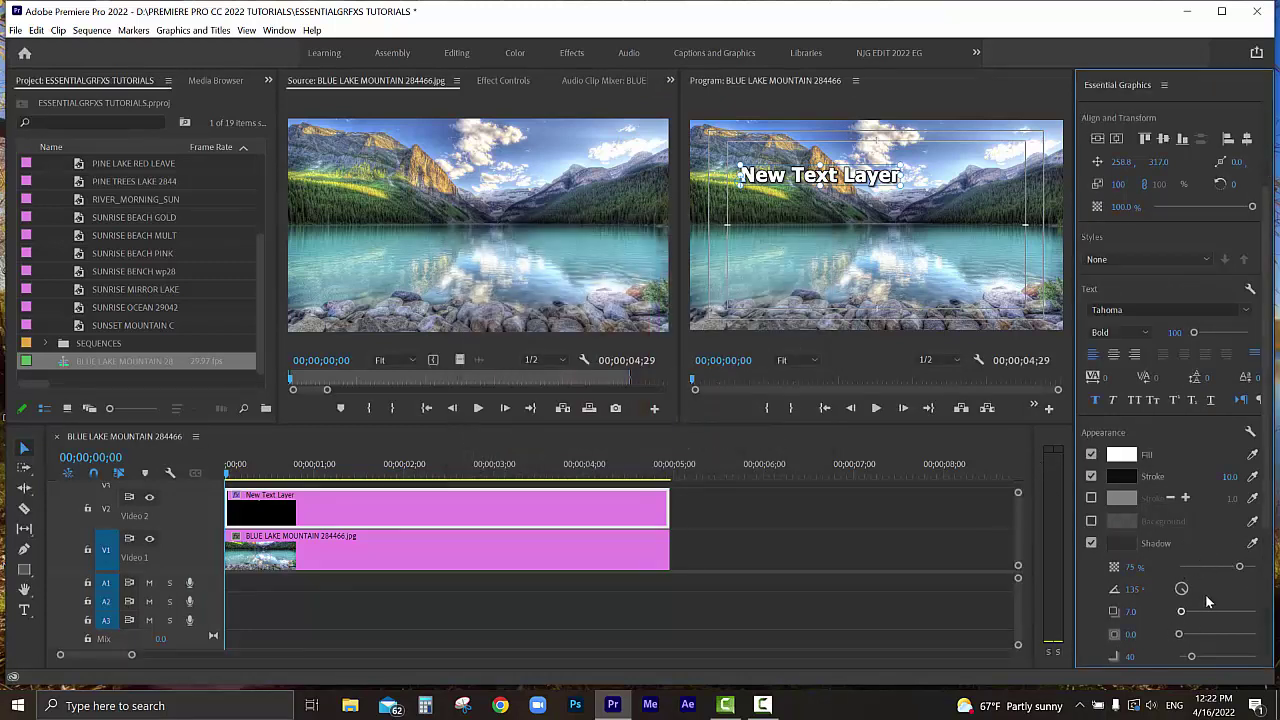
- Adjust the blur and distance of the text layer's first shadow slightly
scroll(1205, 600, "down", 2)
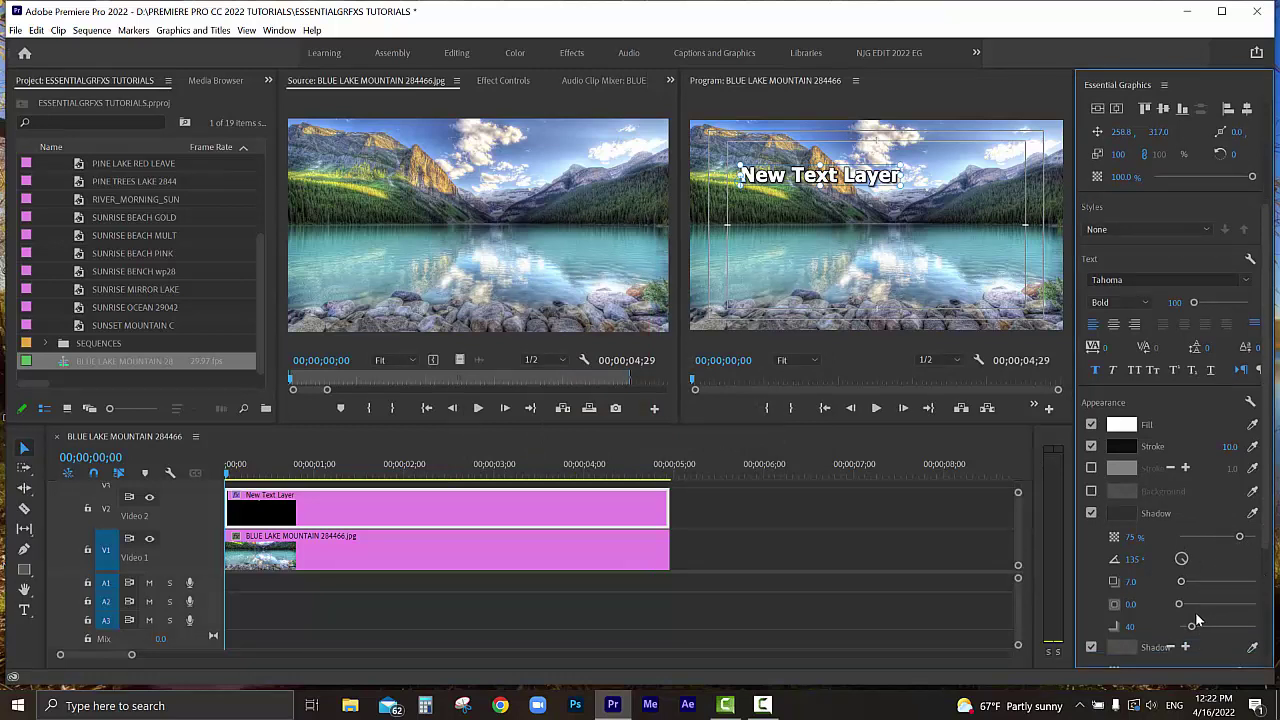
left_click_drag(1192, 628, 1198, 627)
left_click_drag(1184, 582, 1181, 582)
left_click_drag(1263, 242, 1262, 150)
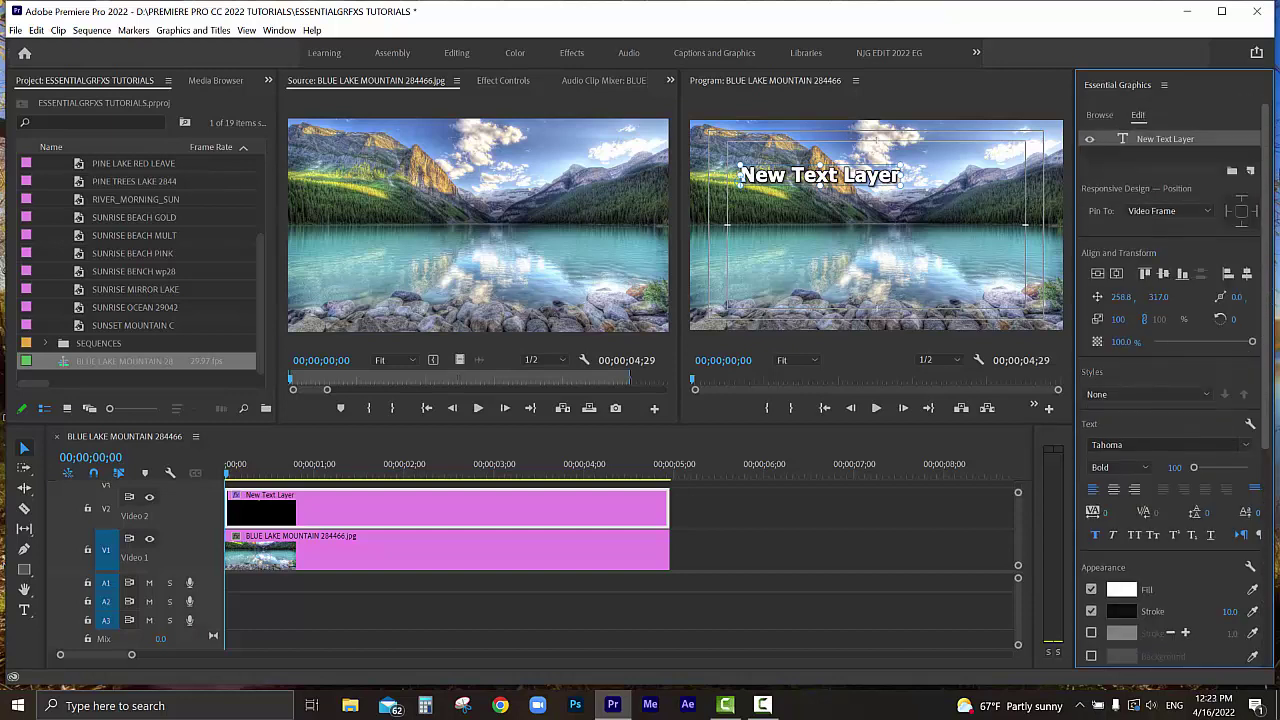
- Replace the placeholder text with "PRODUCED BY" and the producer's name on a second line
double_click(1166, 140)
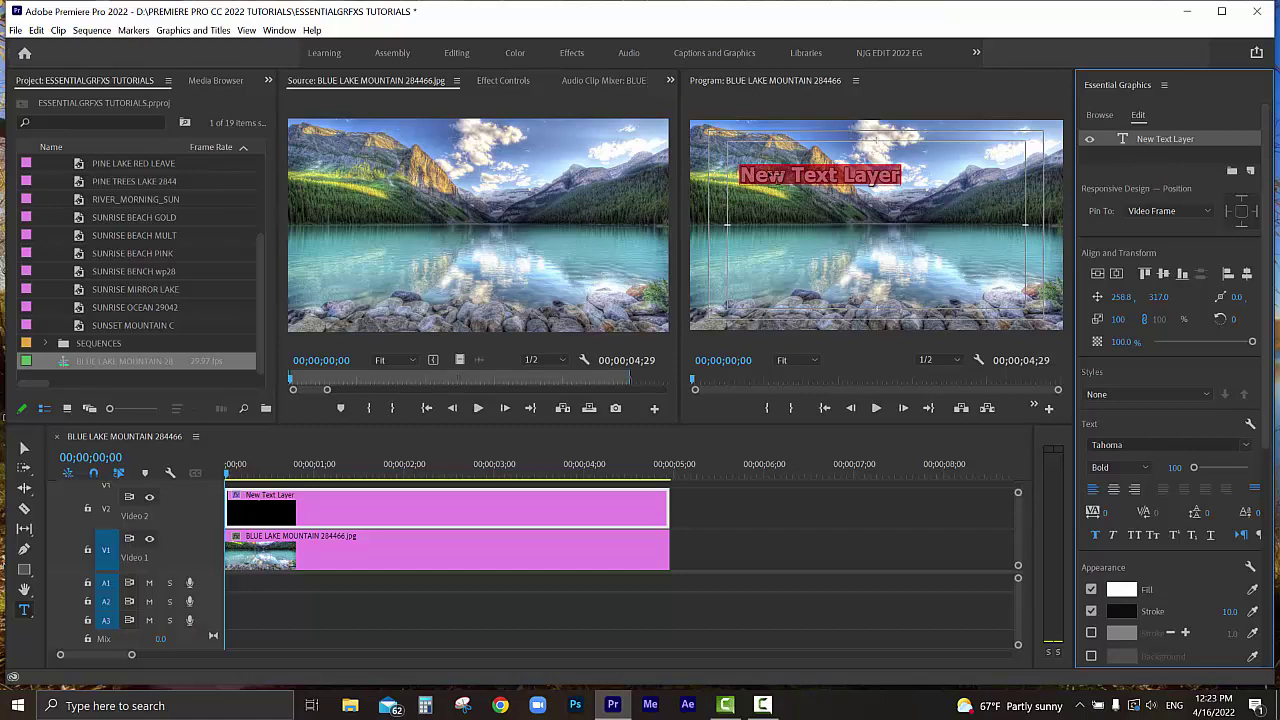
left_click(752, 180)
left_click_drag(752, 178, 920, 182)
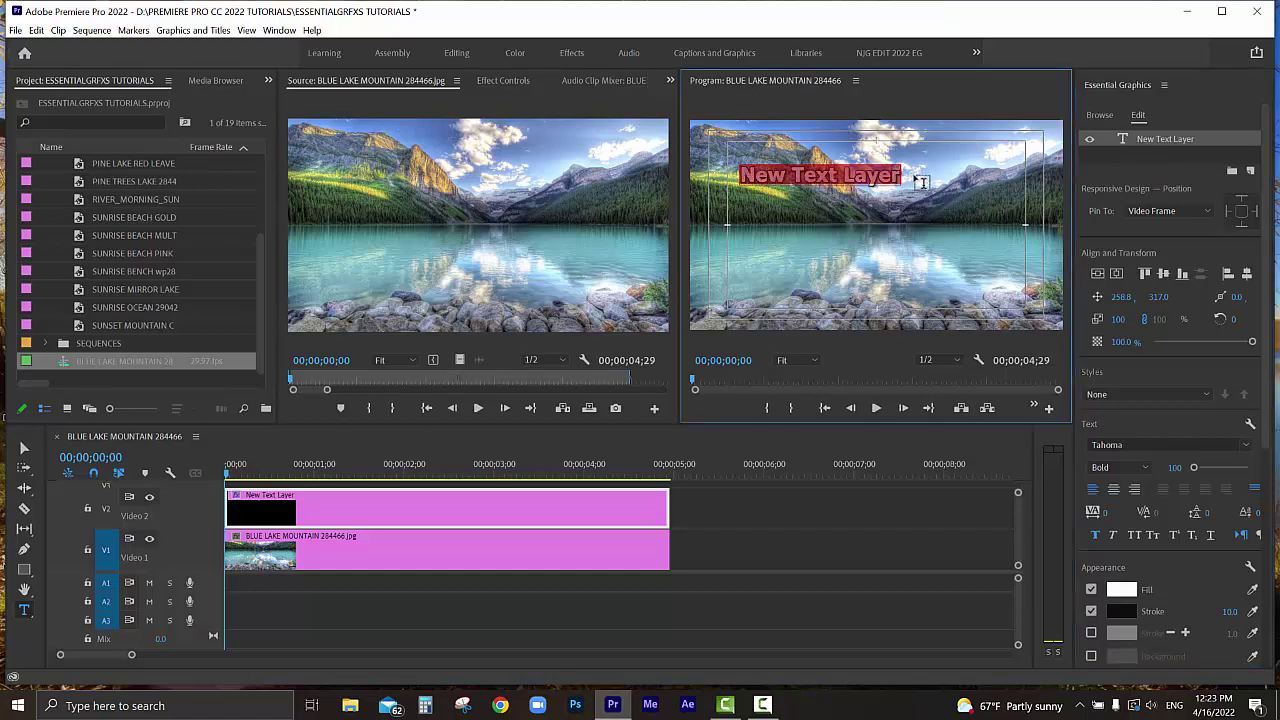
type("PRO")
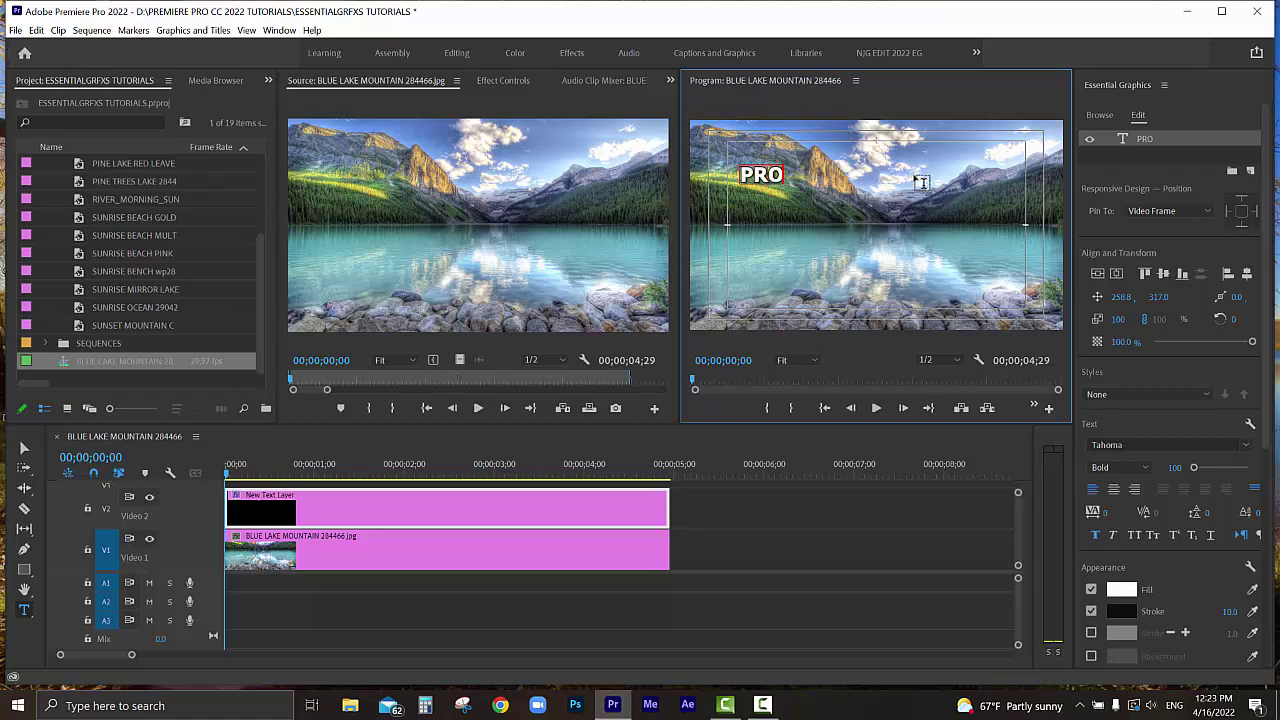
type("DUCED")
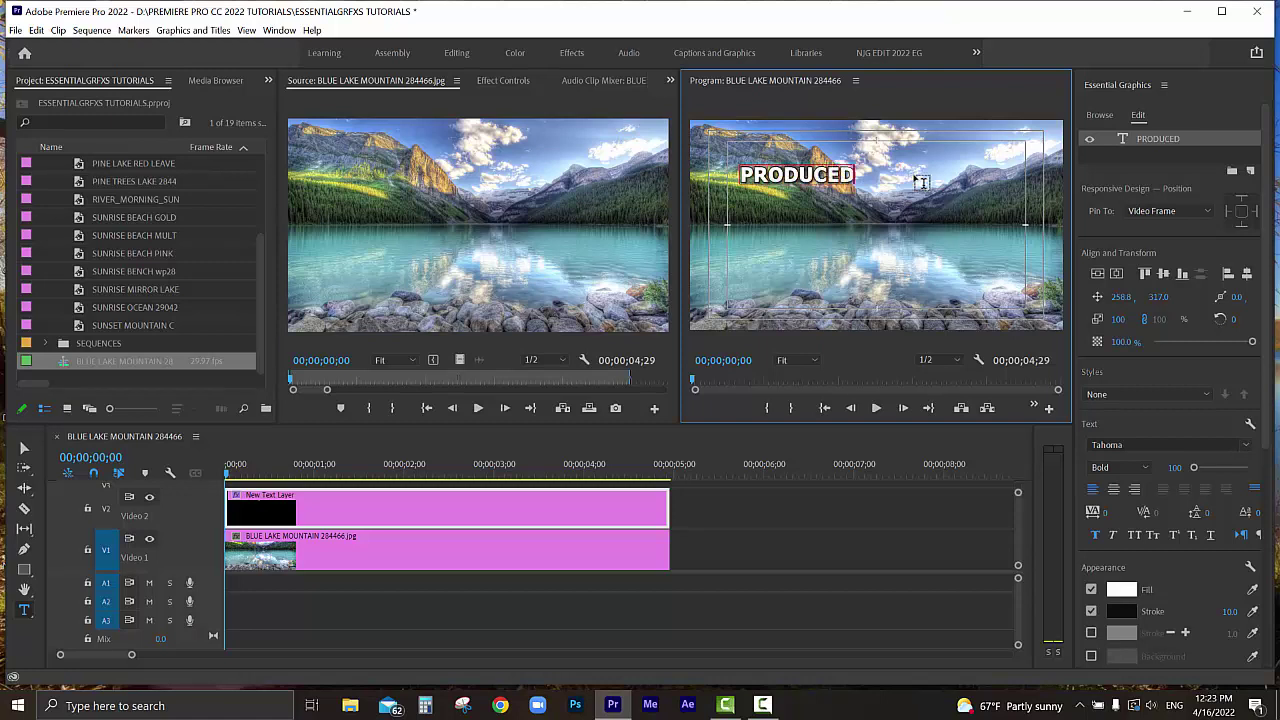
type(" BY")
key("Return")
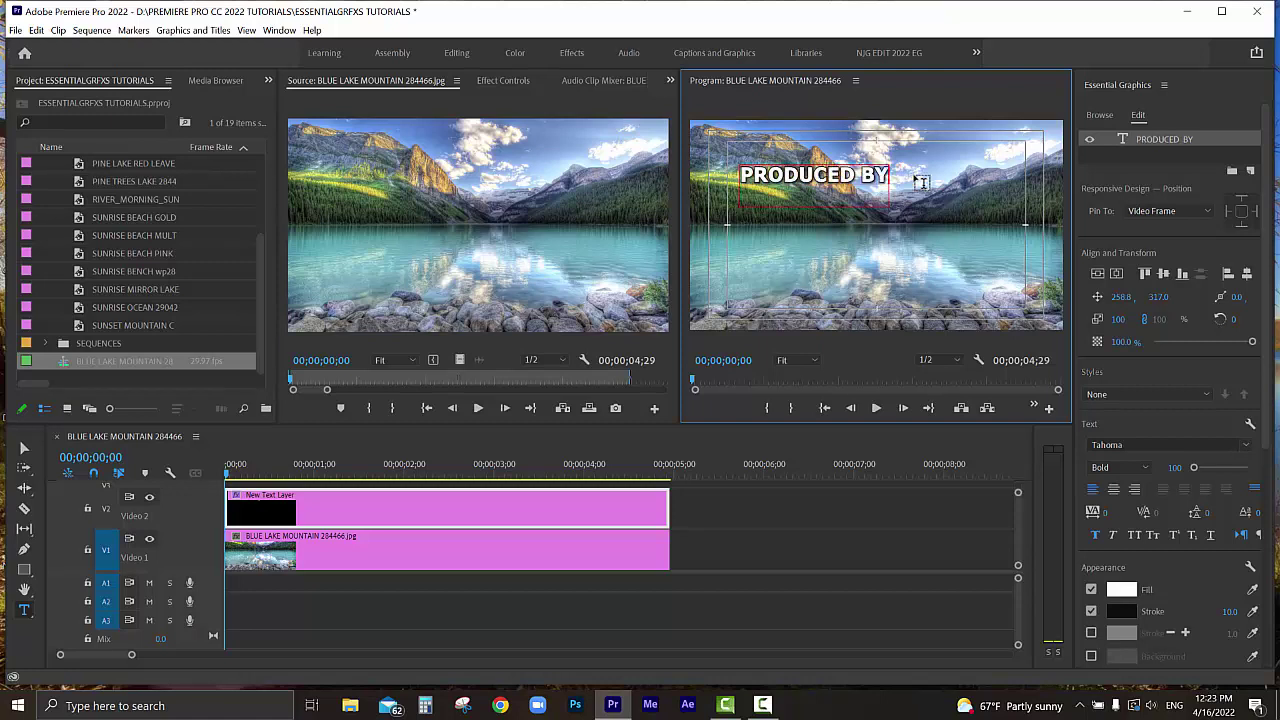
type("PROF G")
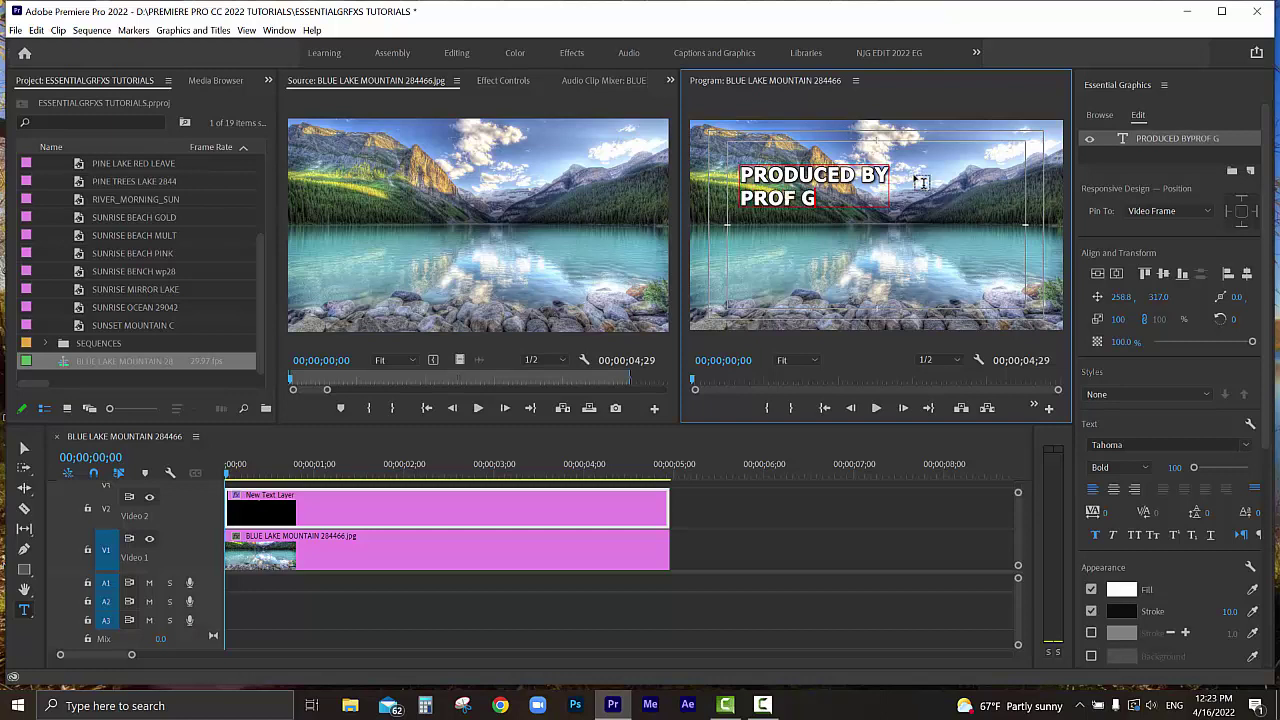
- Add a "DIRECTED BY" line below the producer credit, separated by blank lines
key("Return")
key("Return")
type("DIRECTED")
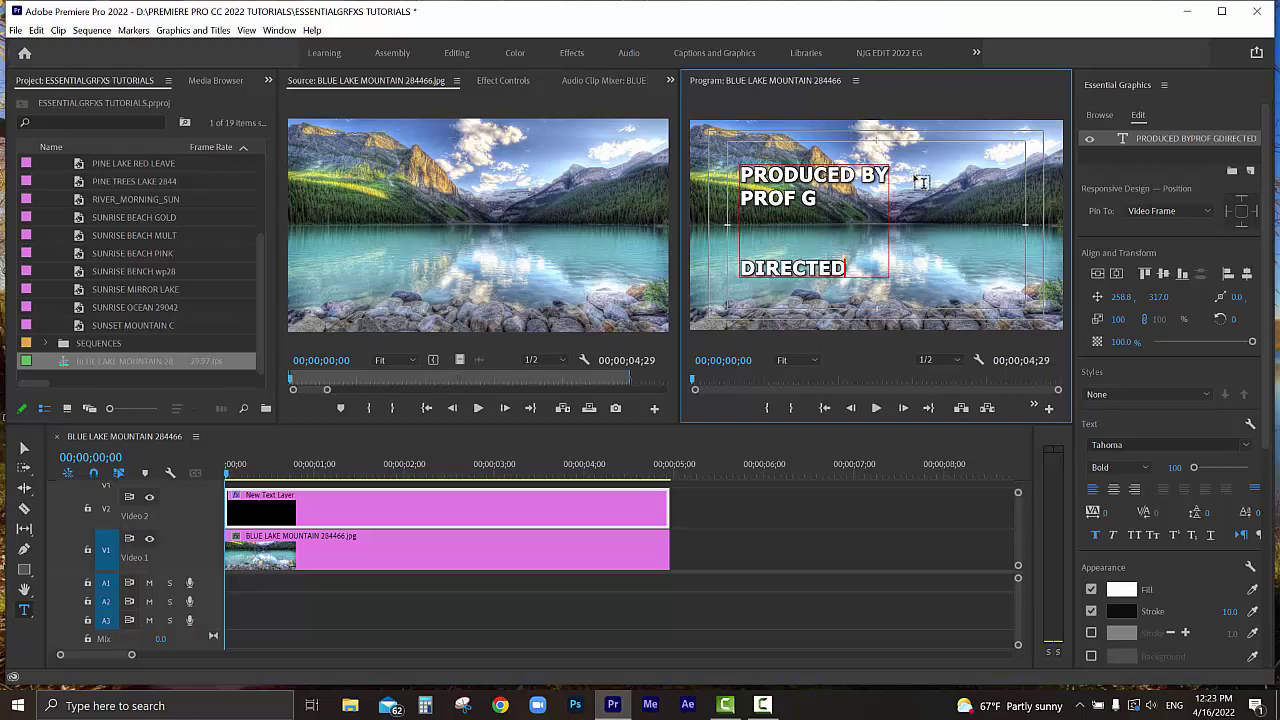
type(" PRO")
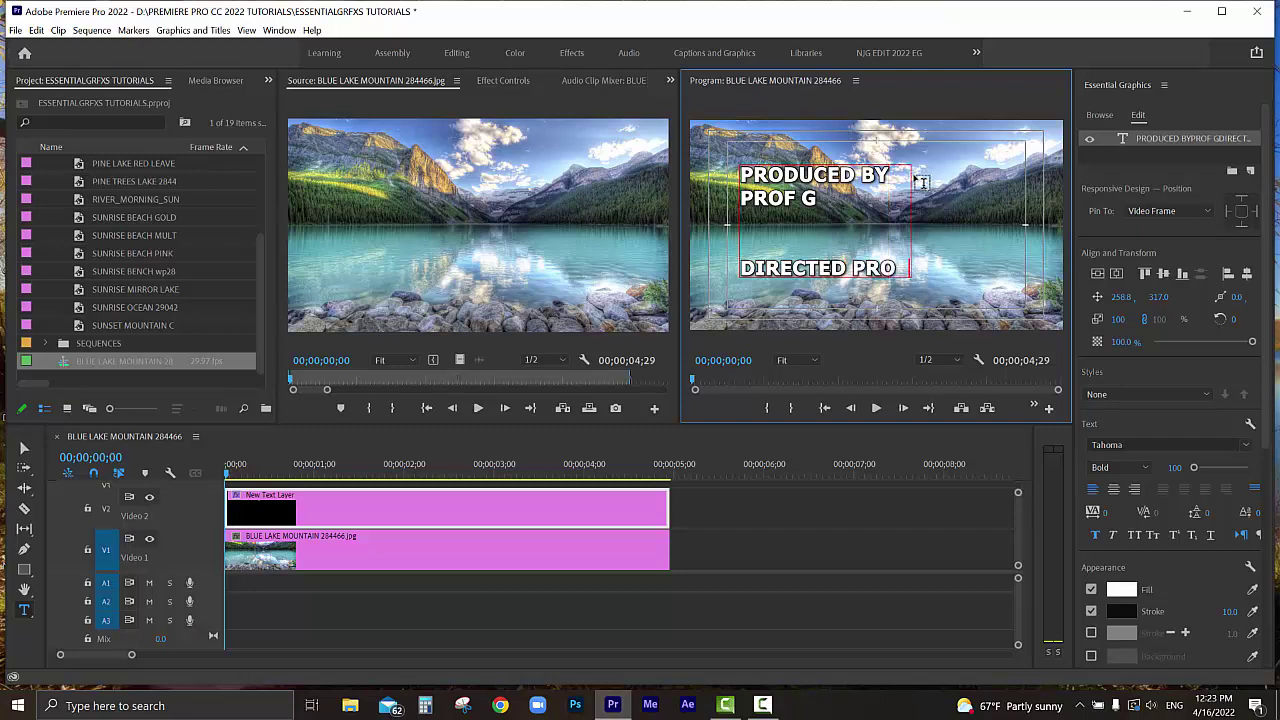
type("G")
key("BackSpace")
type("F")
key("BackSpace")
key("BackSpace")
key("BackSpace")
key("BackSpace")
type("BY")
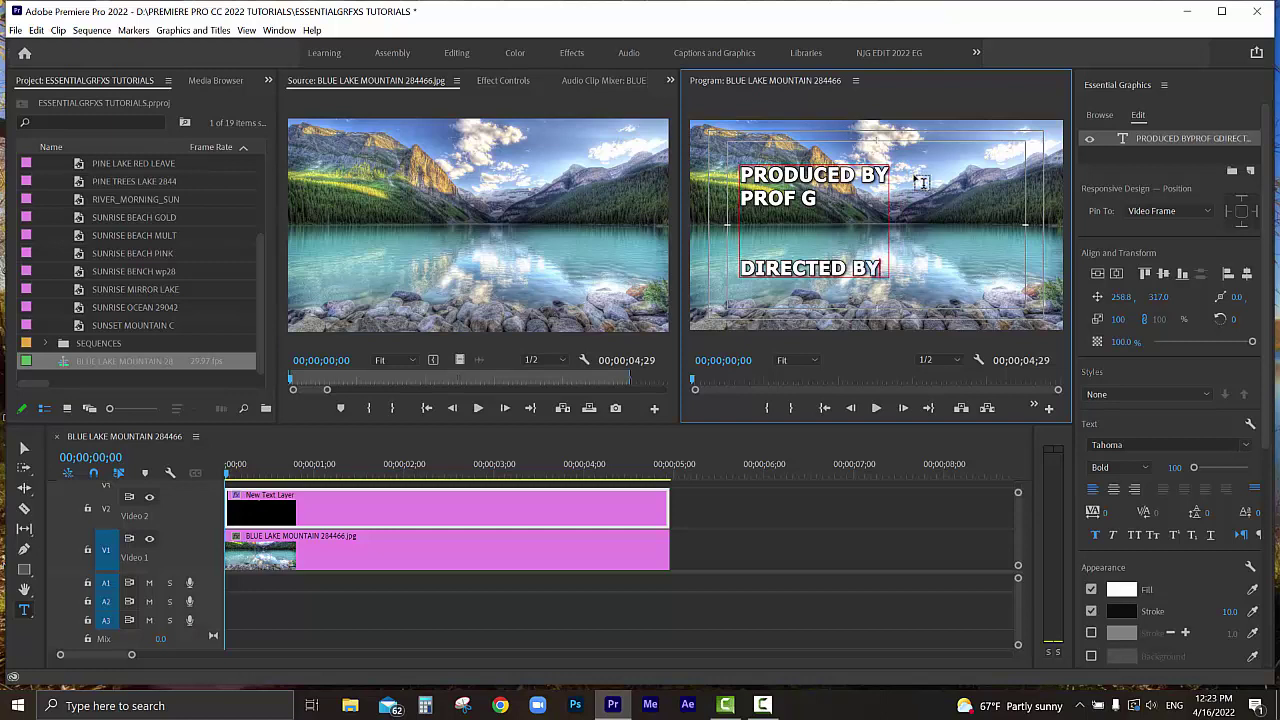
- Enter the director's name under "DIRECTED BY" and reduce the gap between the two credits to one blank line
key("Return")
type("PROF")
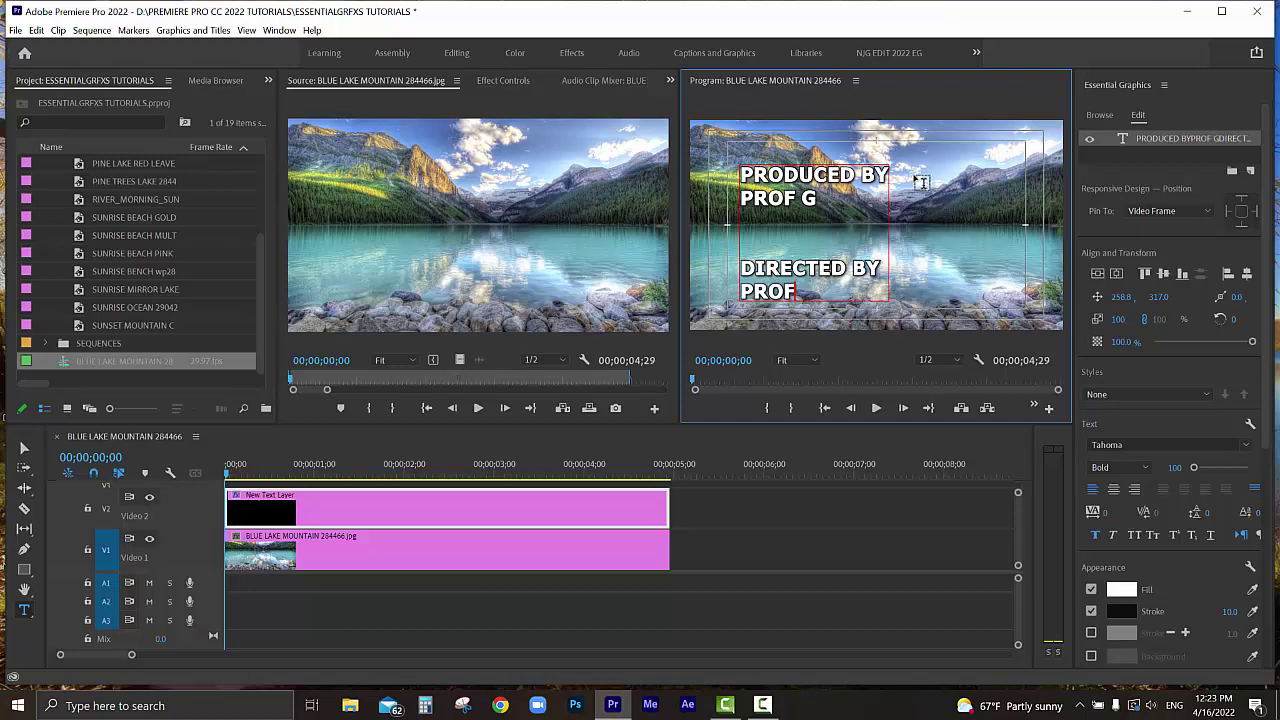
type(" G")
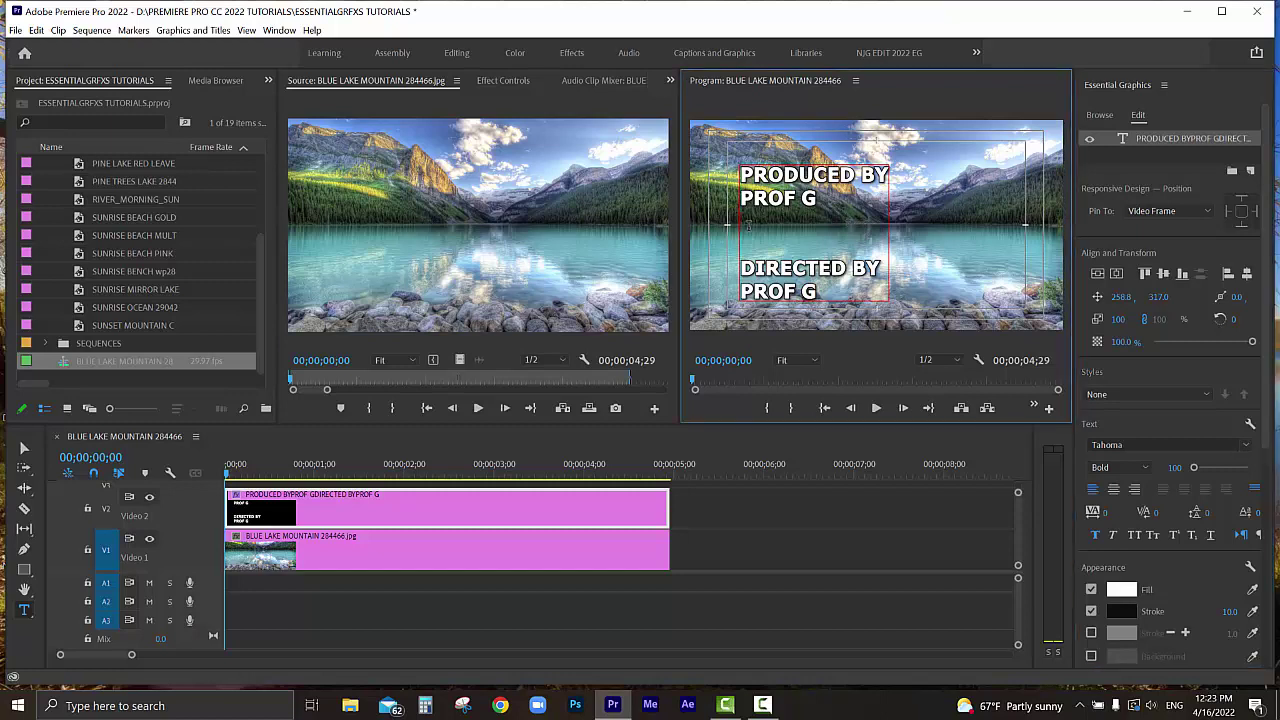
key("BackSpace")
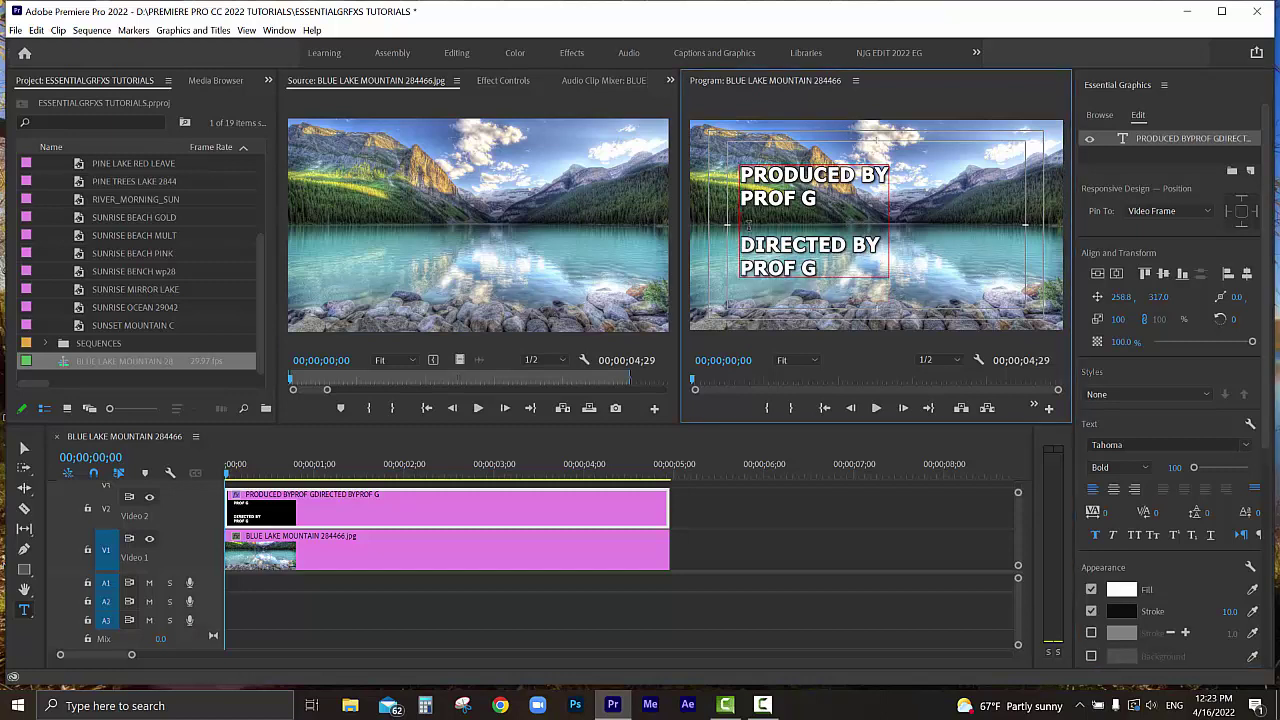
- Add another blank line between the two credits and raise the text layer to about 232, -94, partly above the frame
key("Return")
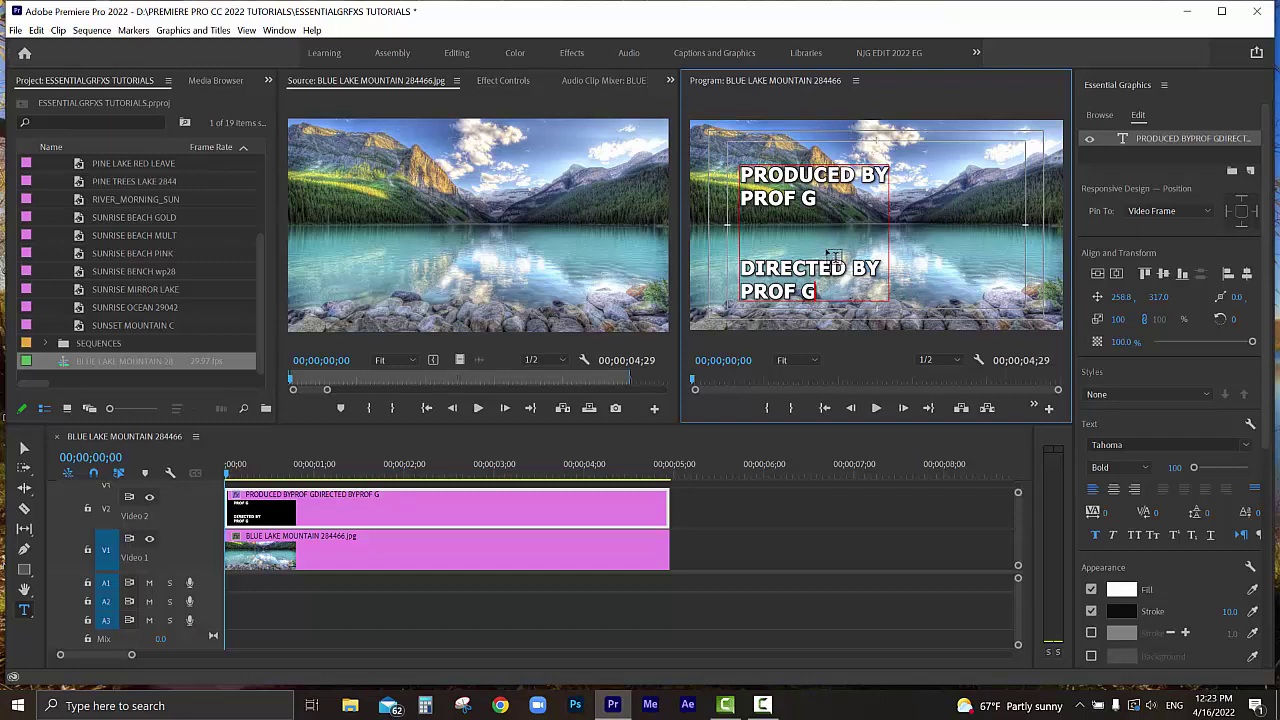
left_click(1159, 304)
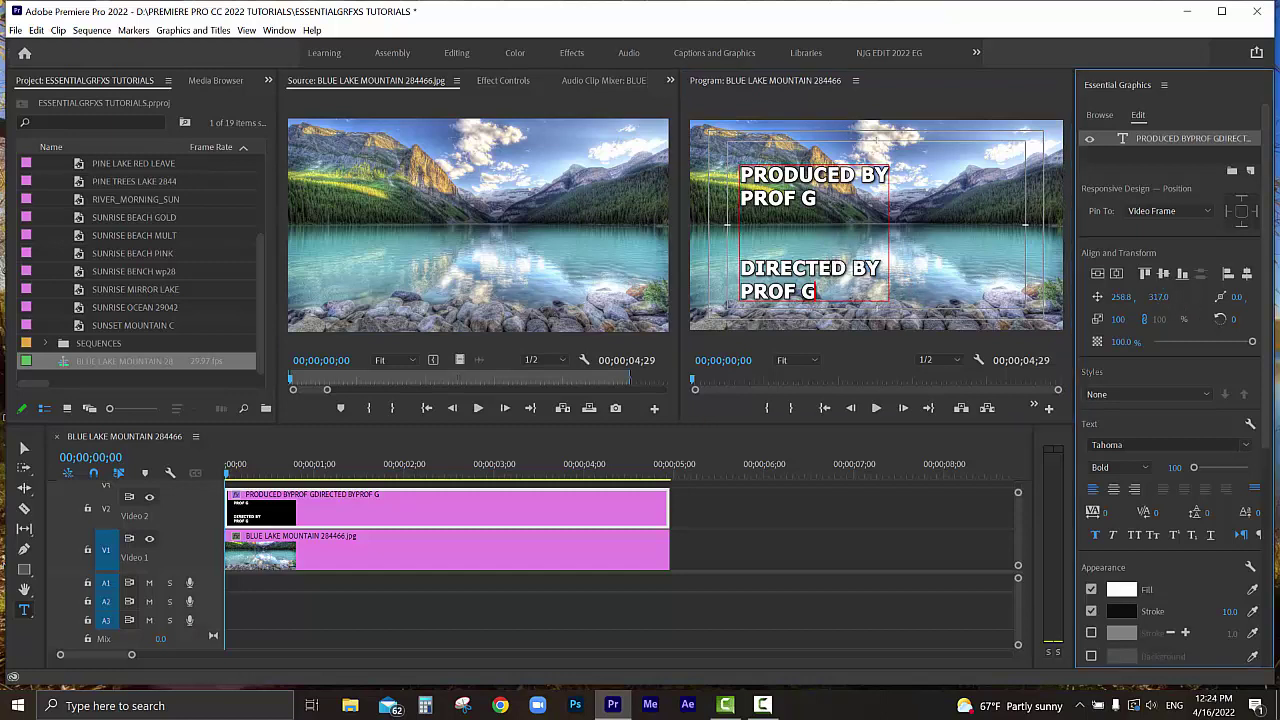
left_click_drag(1159, 298, 1175, 298)
left_click_drag(1158, 297, 1168, 297)
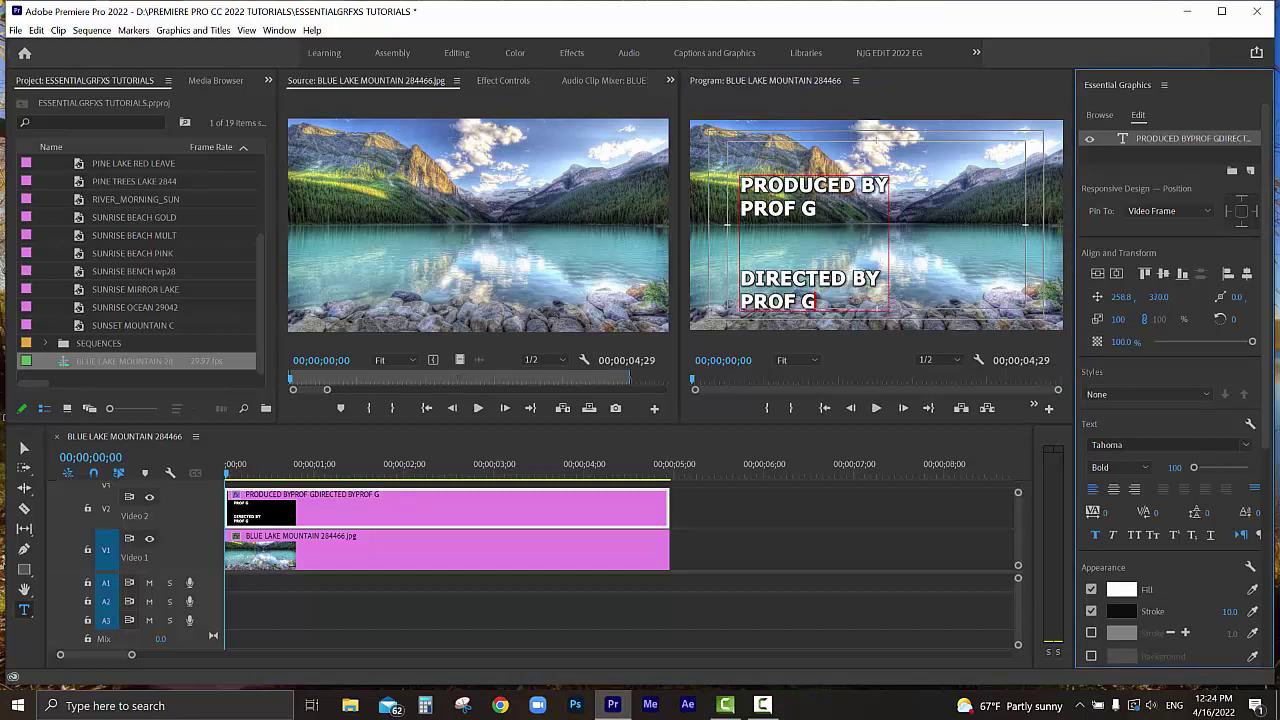
left_click_drag(1279, 297, 1279, 297)
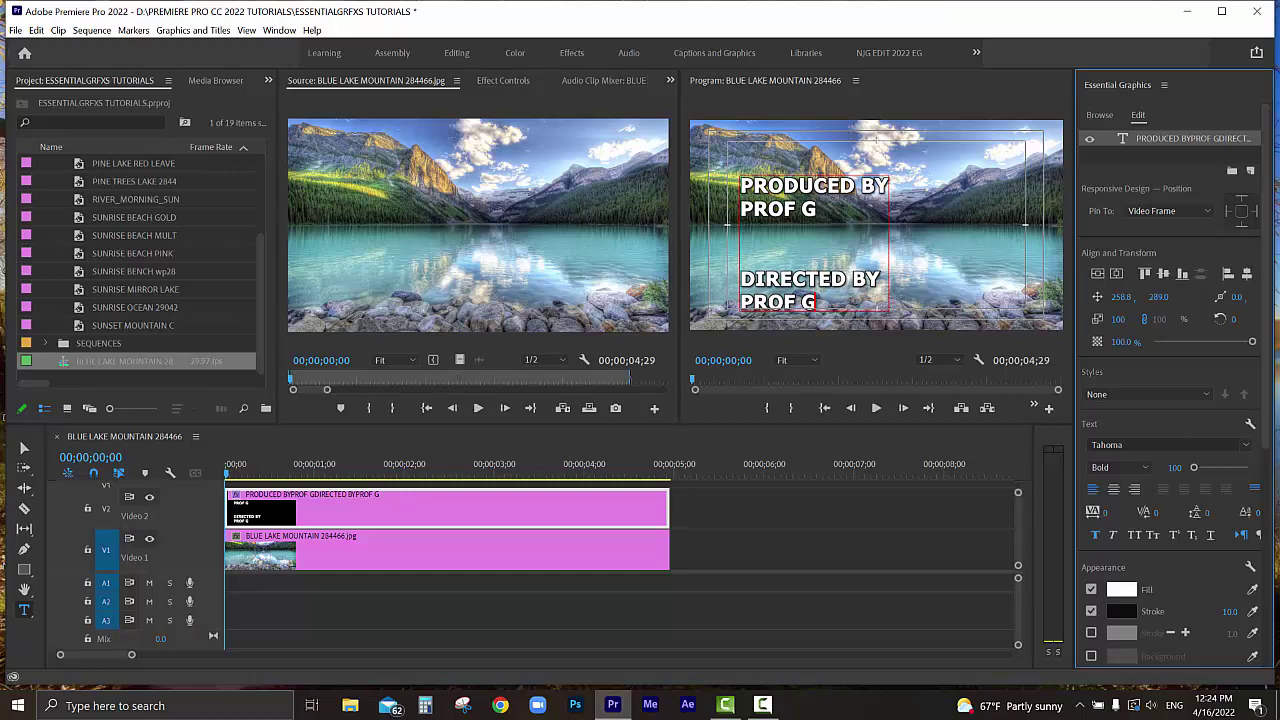
left_click_drag(1158, 297, 1127, 297)
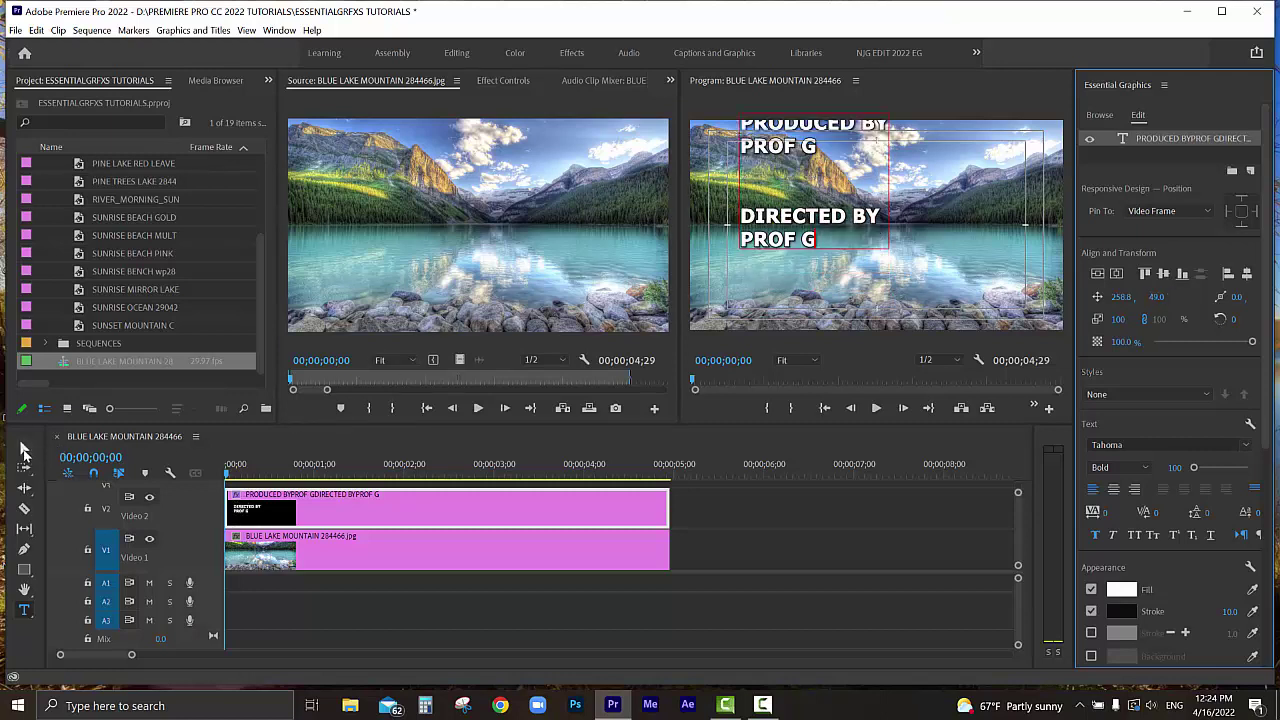
left_click(24, 450)
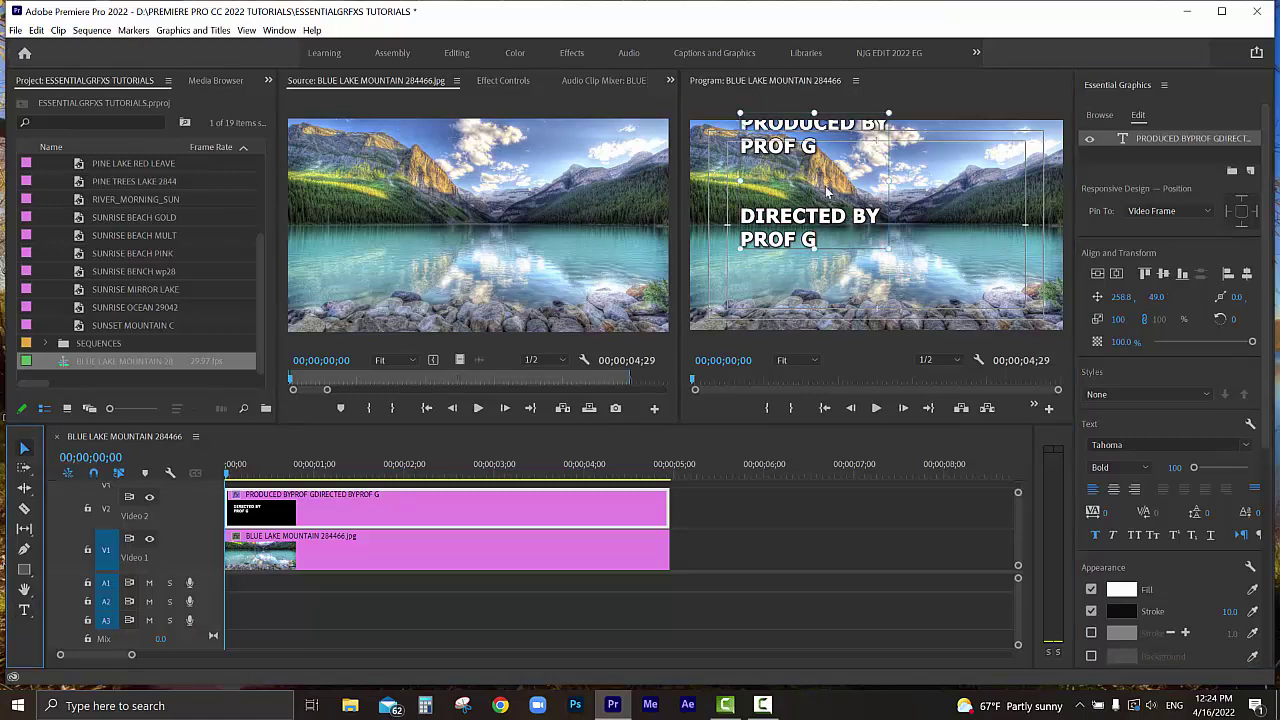
left_click_drag(827, 190, 810, 153)
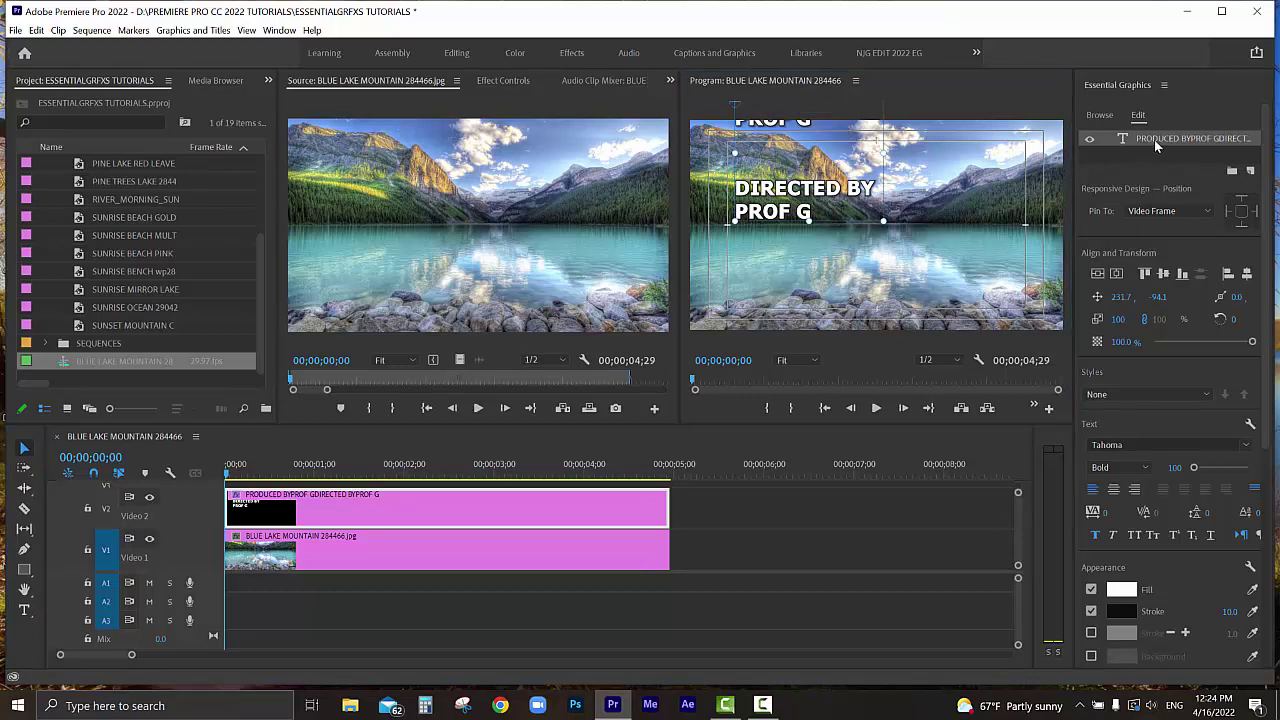
- Add a "THE END" line below the director credit, separated from it by four blank lines
double_click(820, 212)
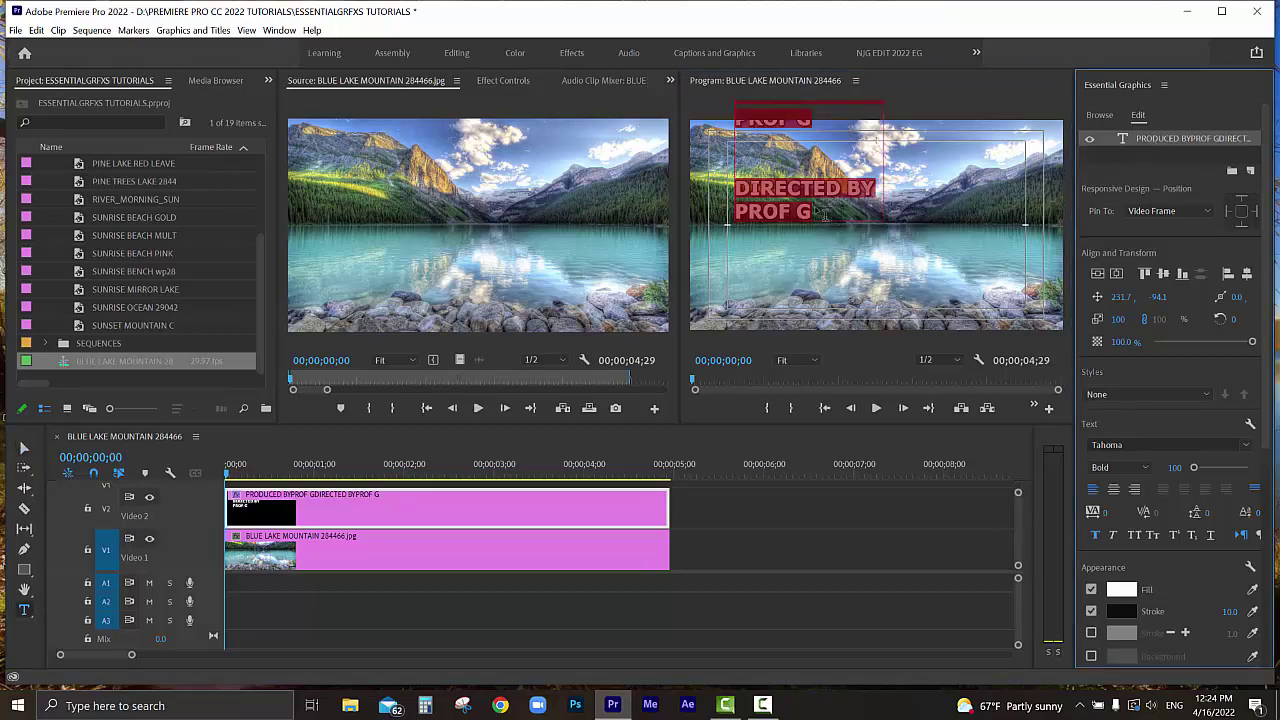
left_click(820, 221)
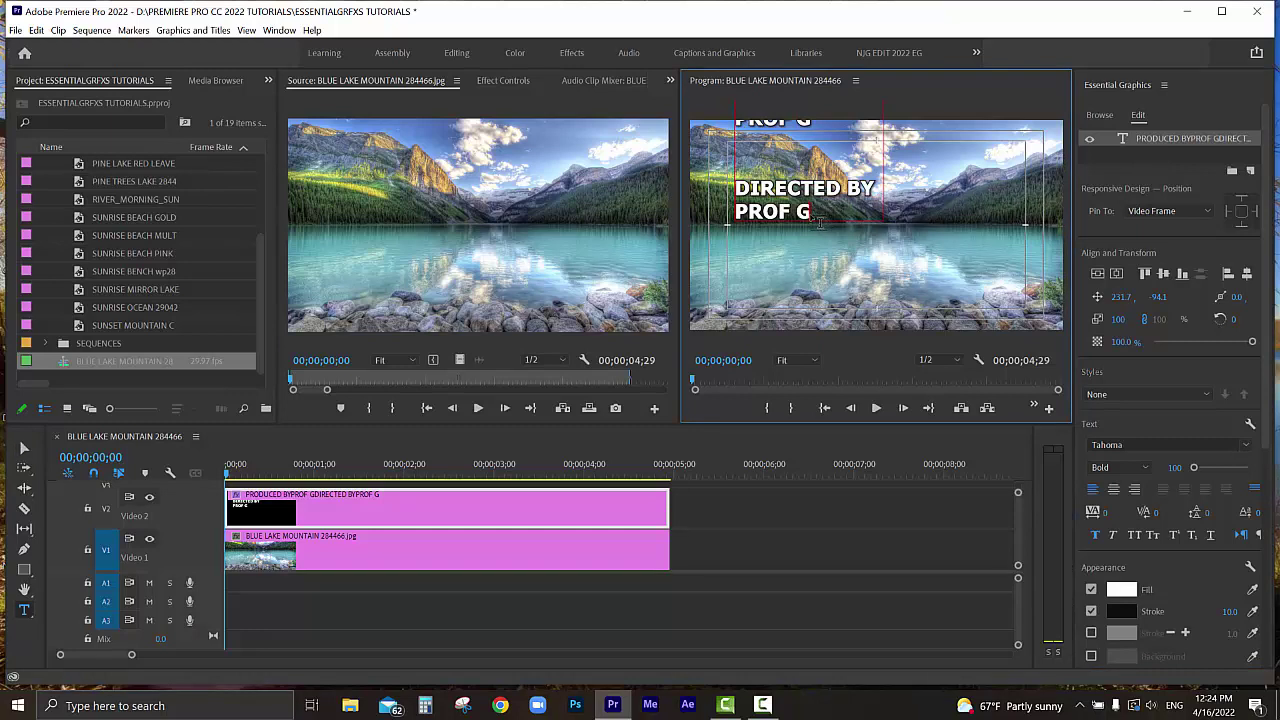
key("Return")
key("Return")
key("Return")
key("Return")
type("THE")
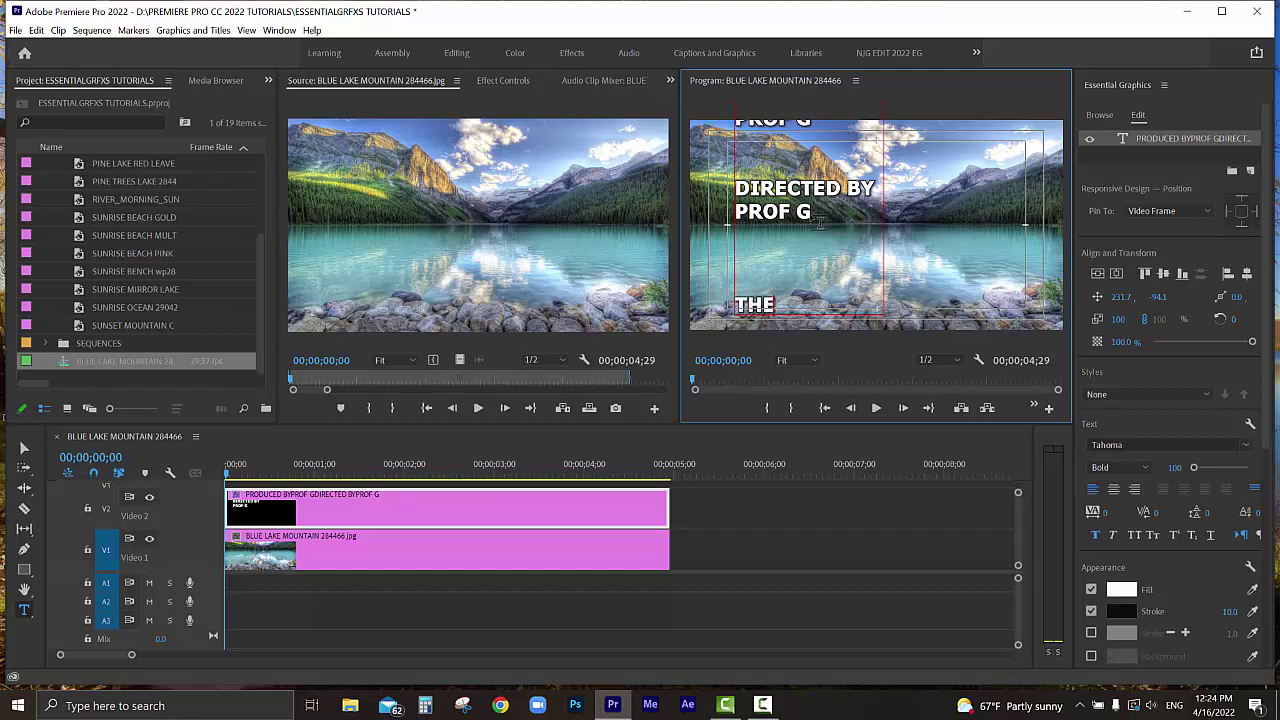
type(" END")
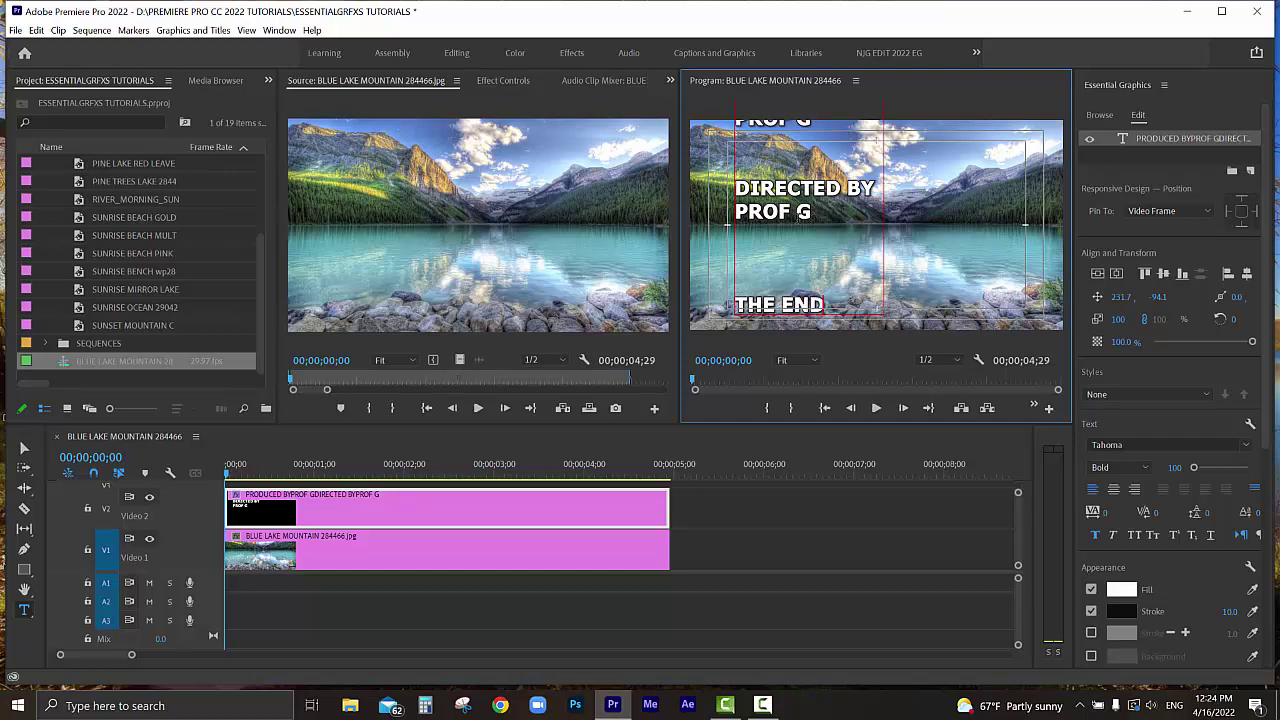
left_click(765, 256)
key("Return")
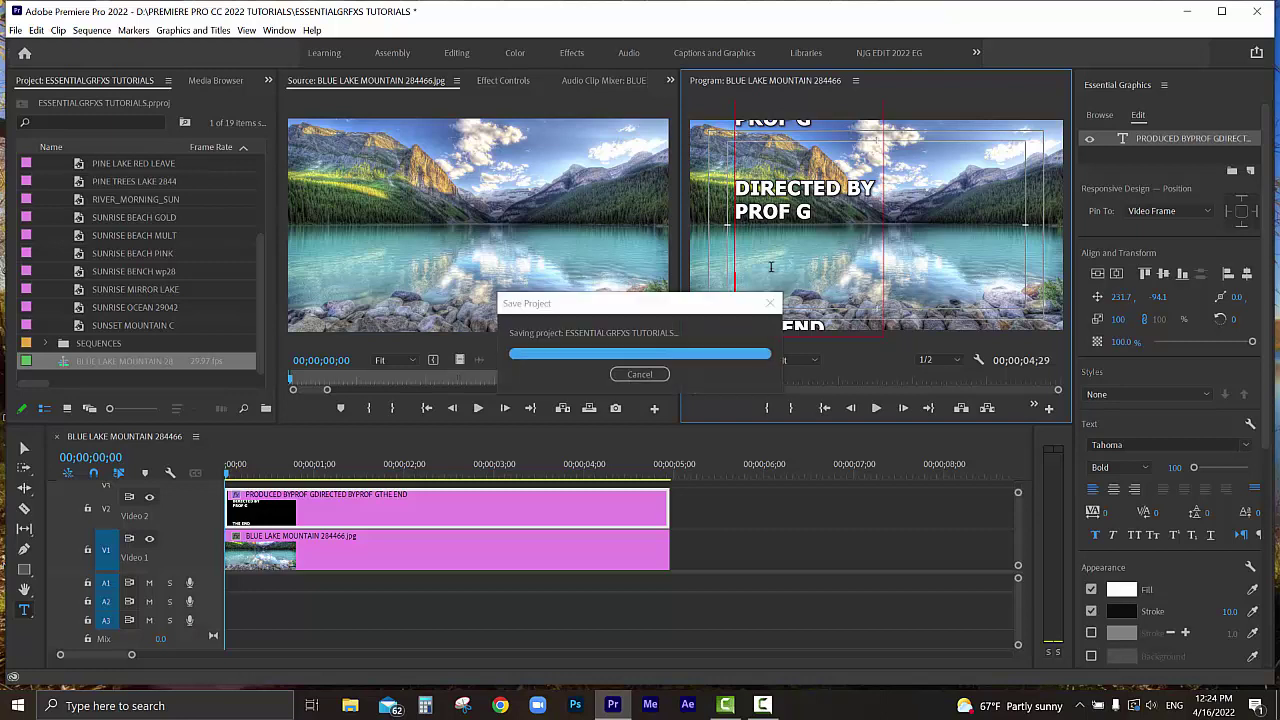
- Move the text layer down to about 225, 238 so both credits fit in the frame, and deselect the layer
left_click(27, 451)
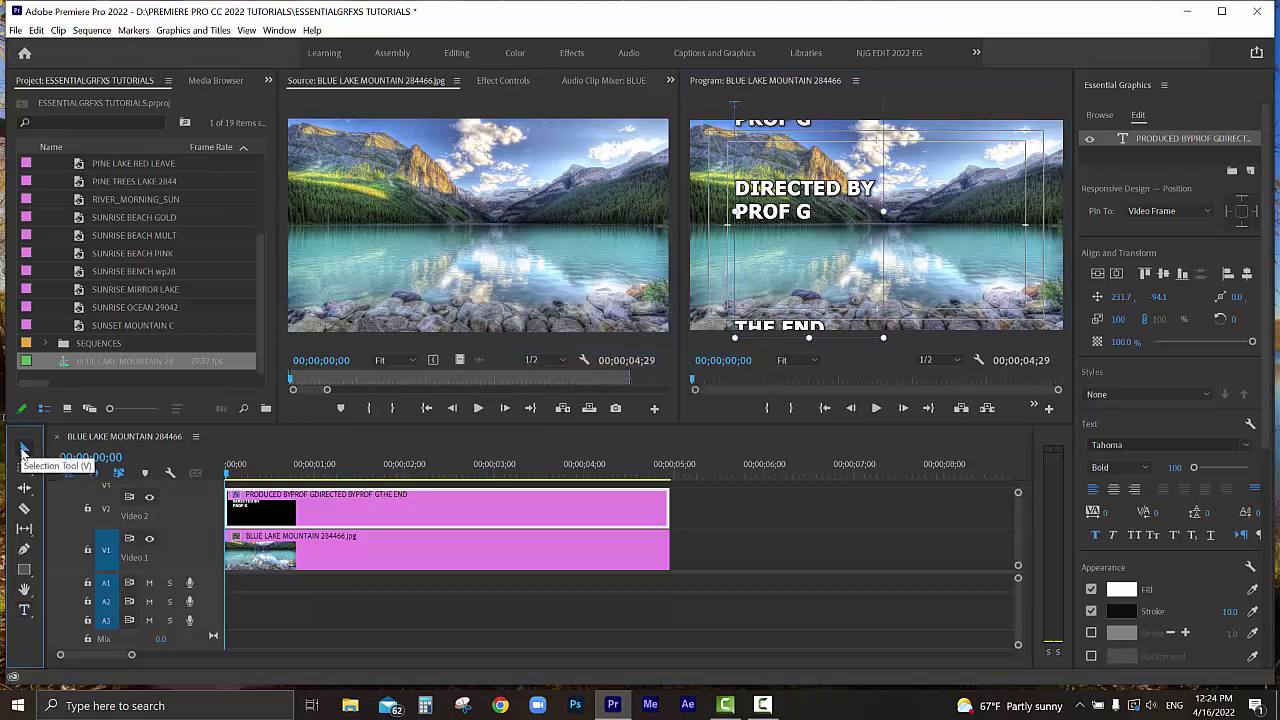
left_click_drag(817, 215, 818, 290)
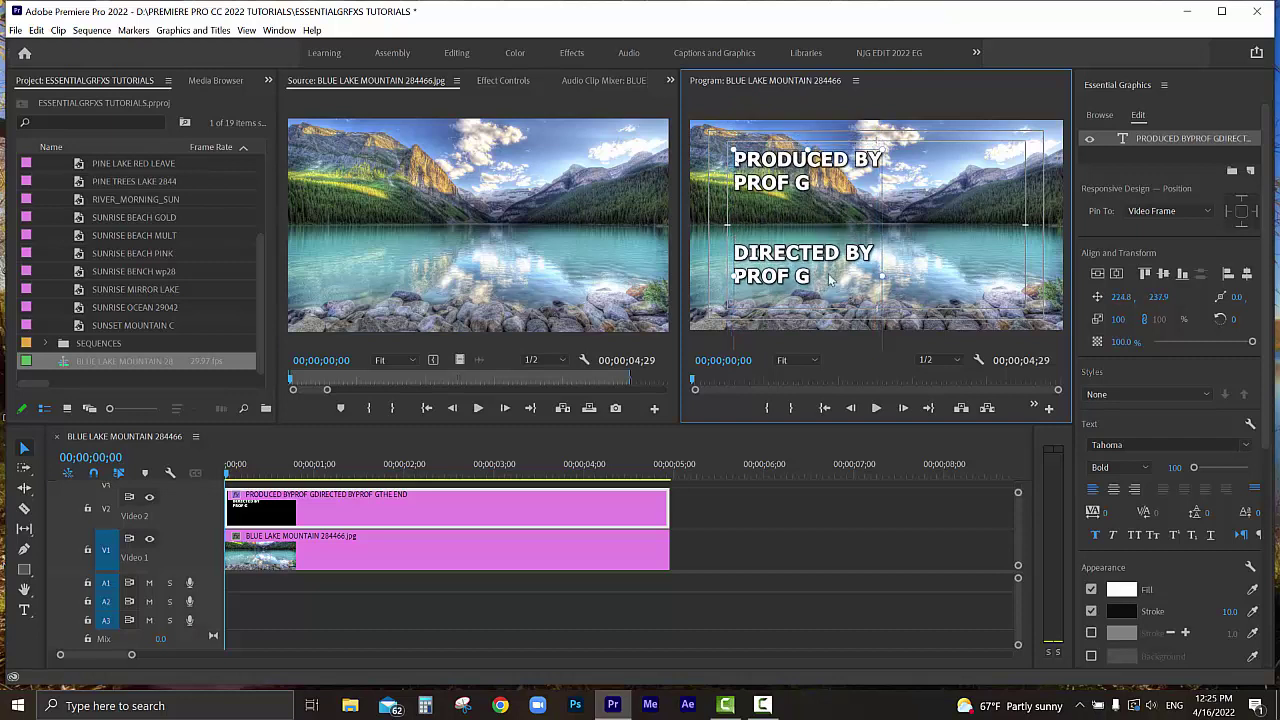
left_click(912, 212)
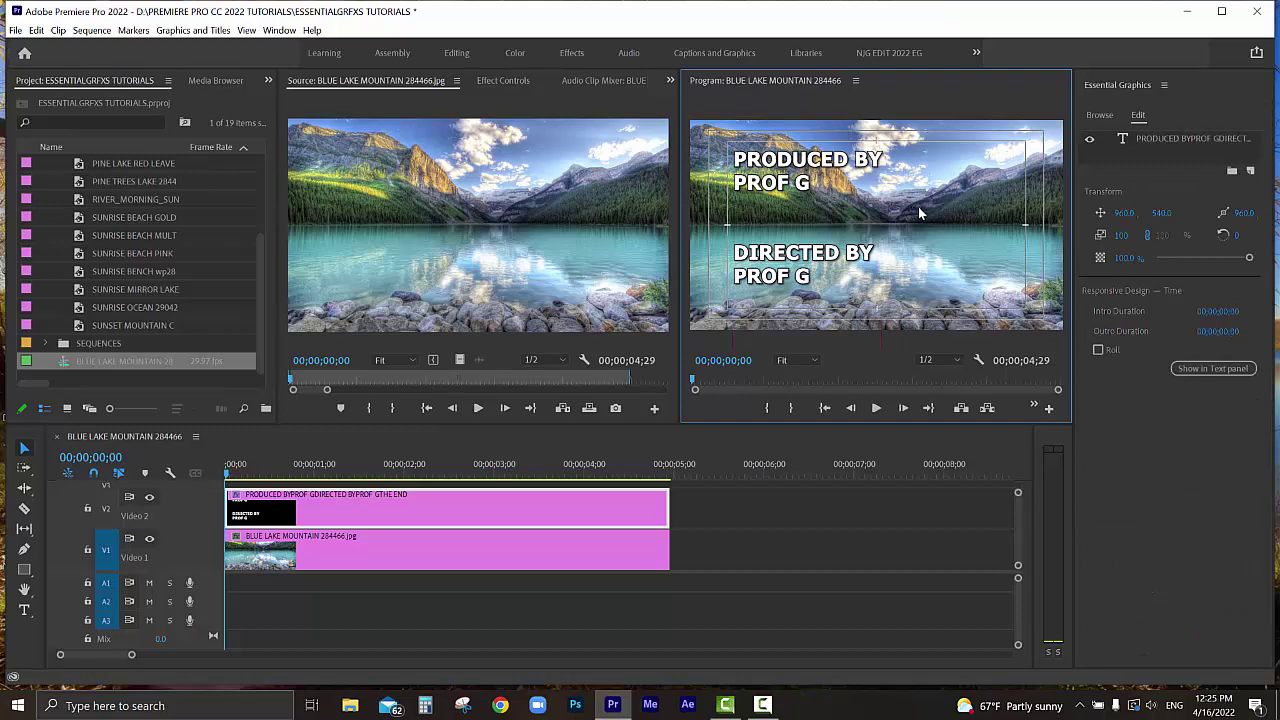
left_click(830, 217)
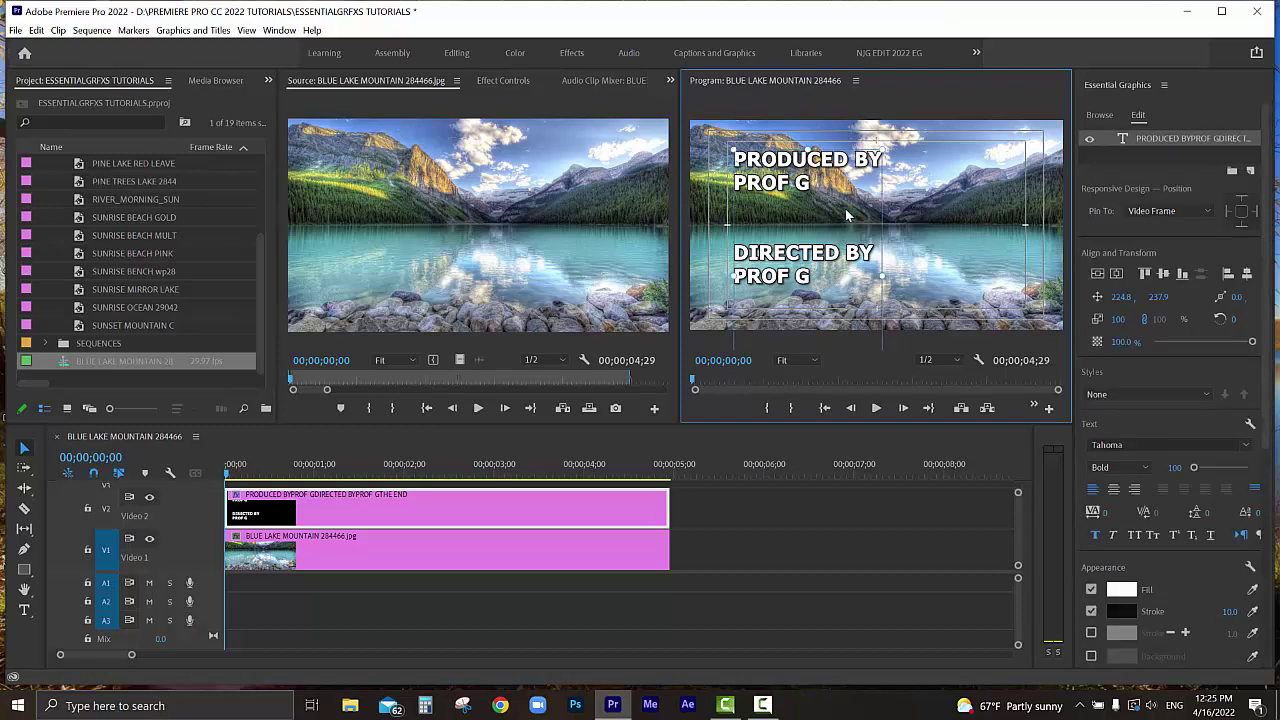
left_click(935, 214)
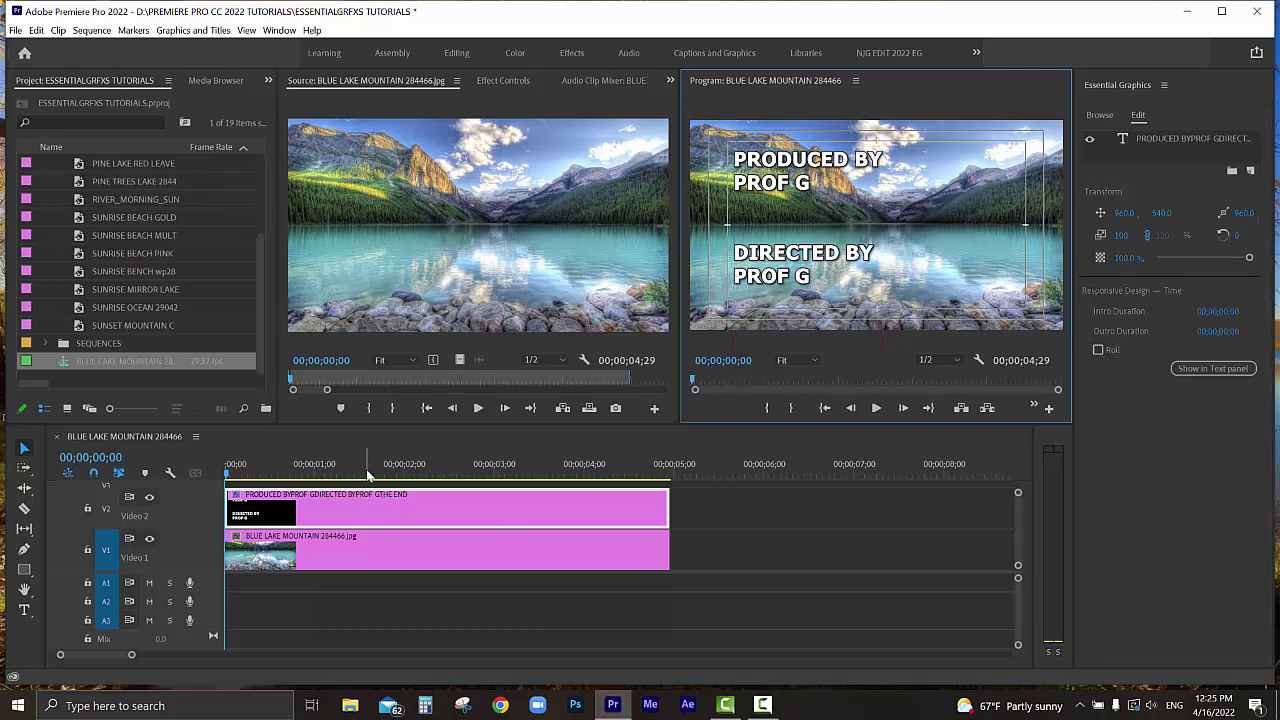
- Scrub through the title clip to check its text and show the graphic's effect controls with the playhead near the start
left_click_drag(368, 468, 436, 468)
left_click_drag(313, 467, 343, 467)
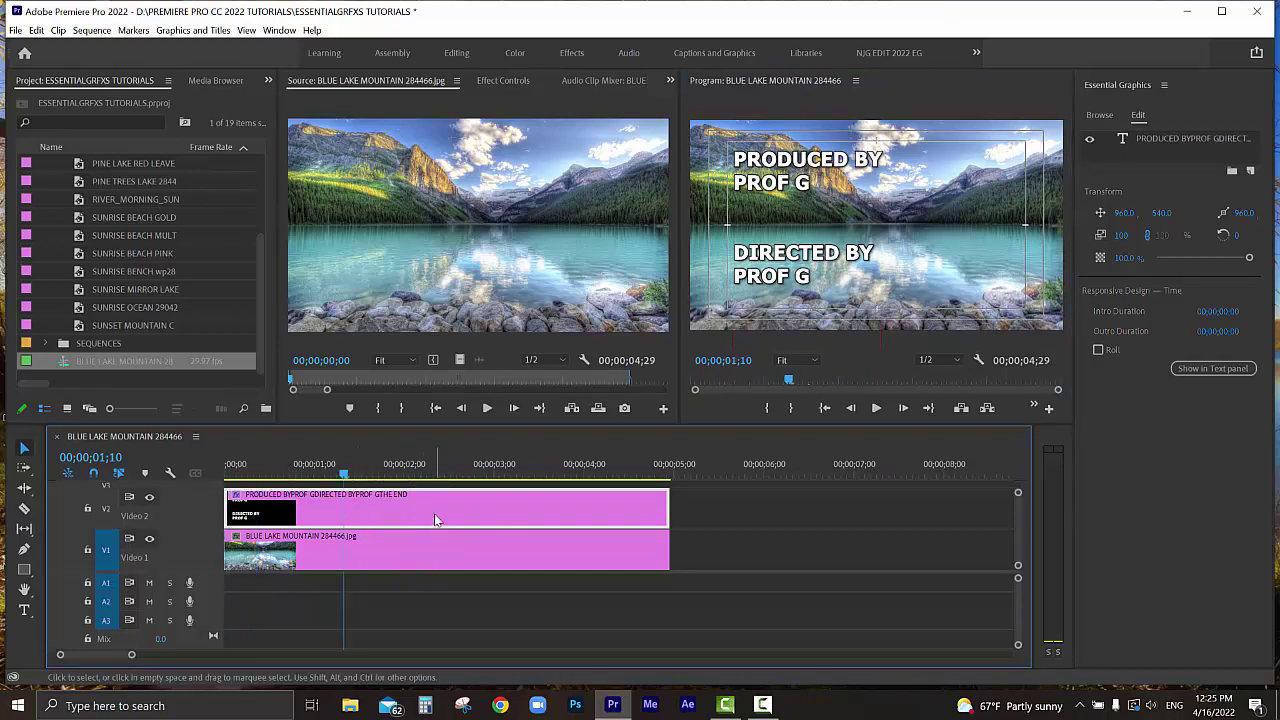
left_click(505, 81)
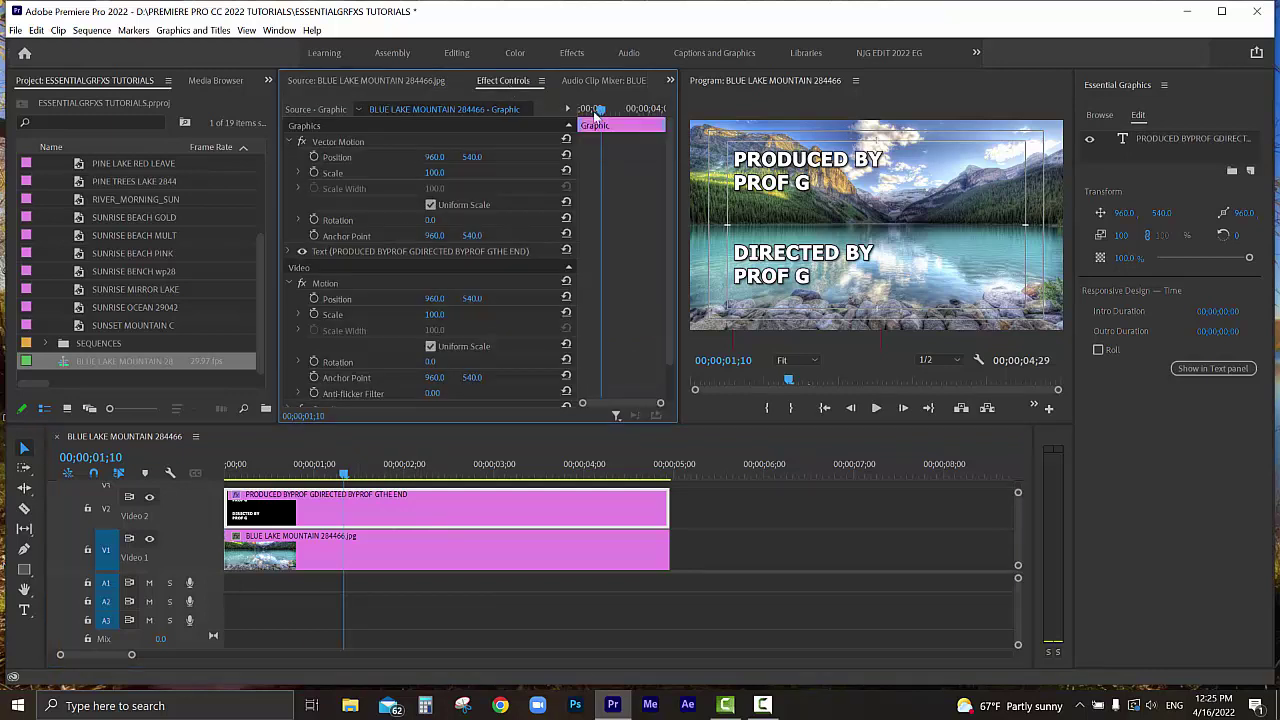
left_click_drag(597, 110, 582, 110)
- Compare the title graphic's Motion and Vector Motion properties, leaving only Vector Motion expanded
left_click(288, 283)
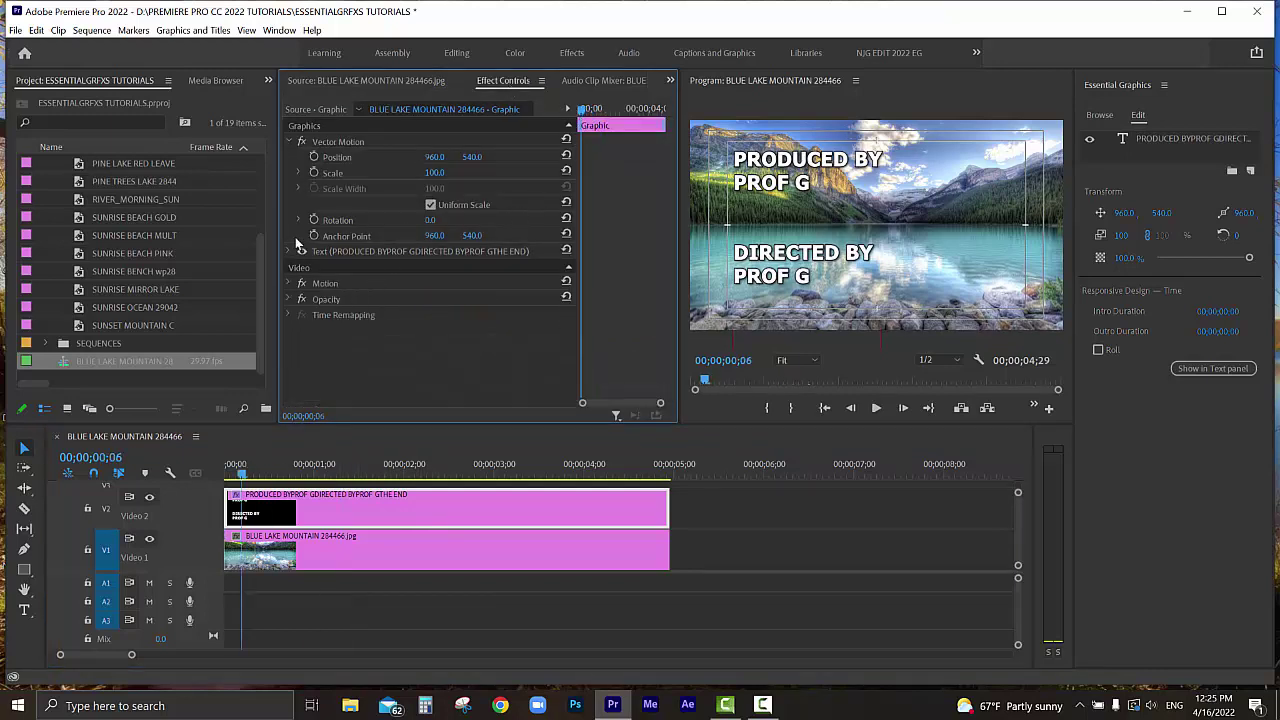
left_click(289, 141)
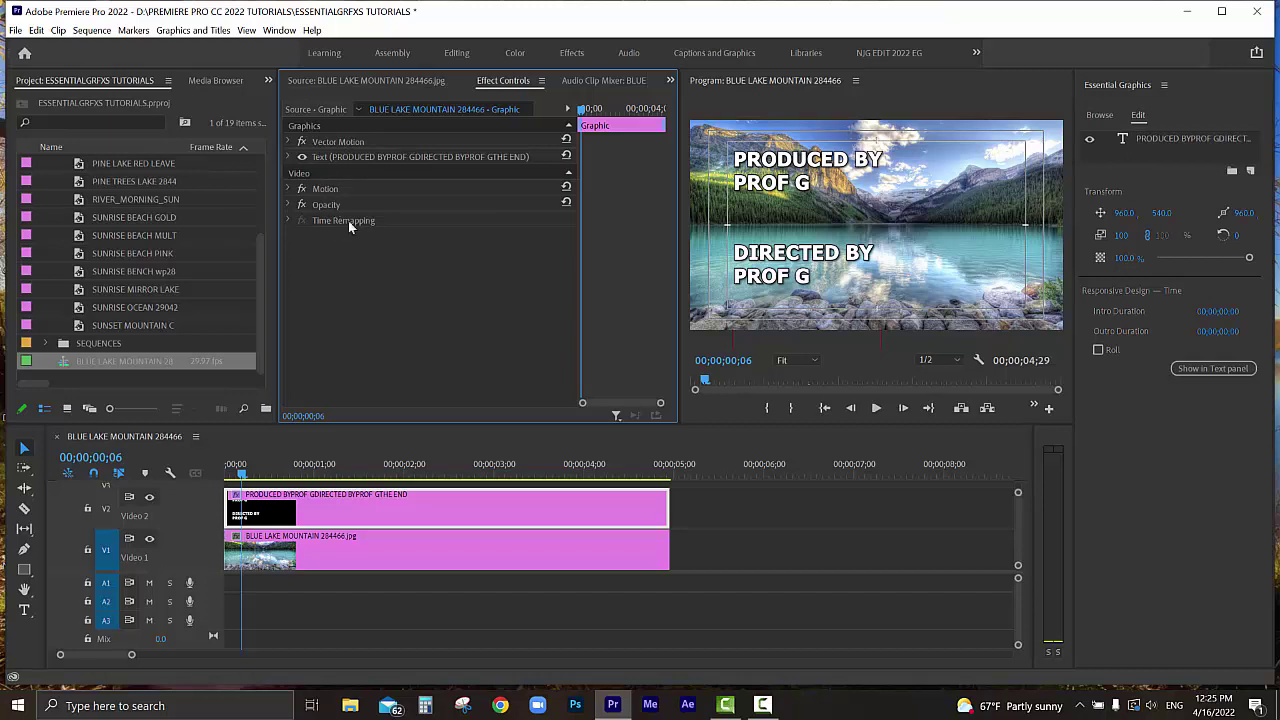
left_click(288, 189)
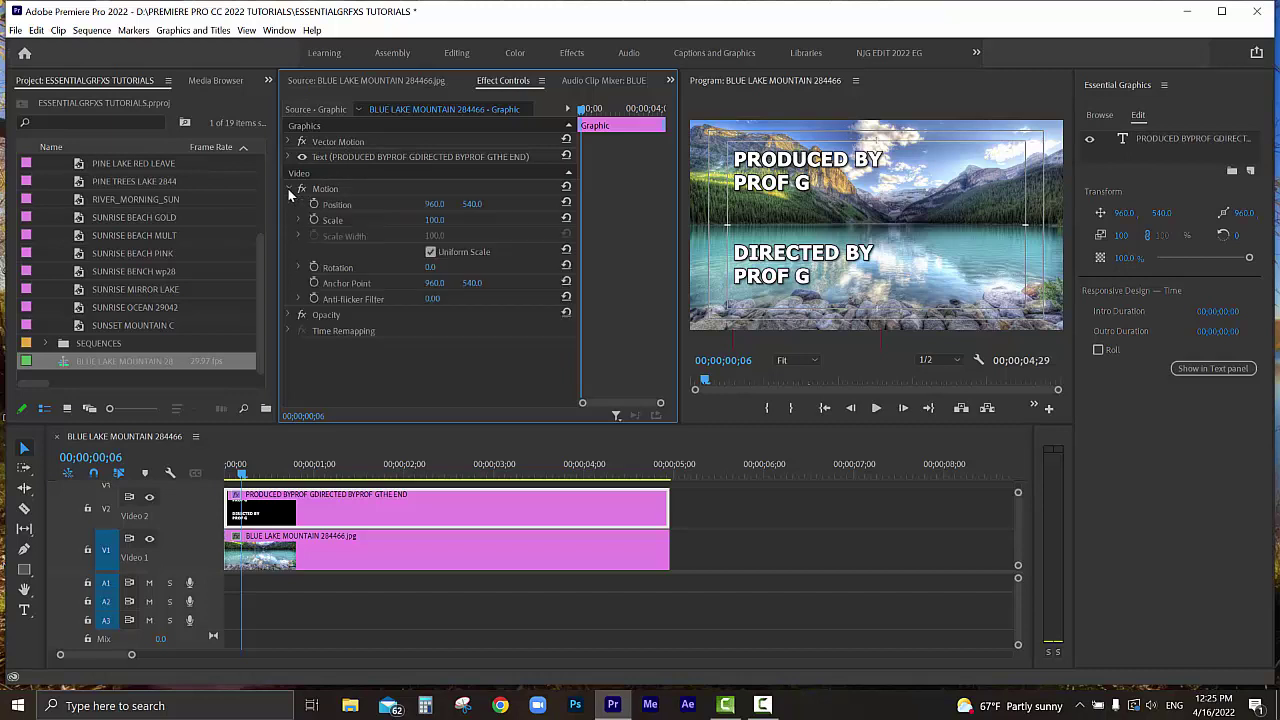
left_click(288, 189)
left_click(288, 189)
left_click(290, 189)
left_click(289, 141)
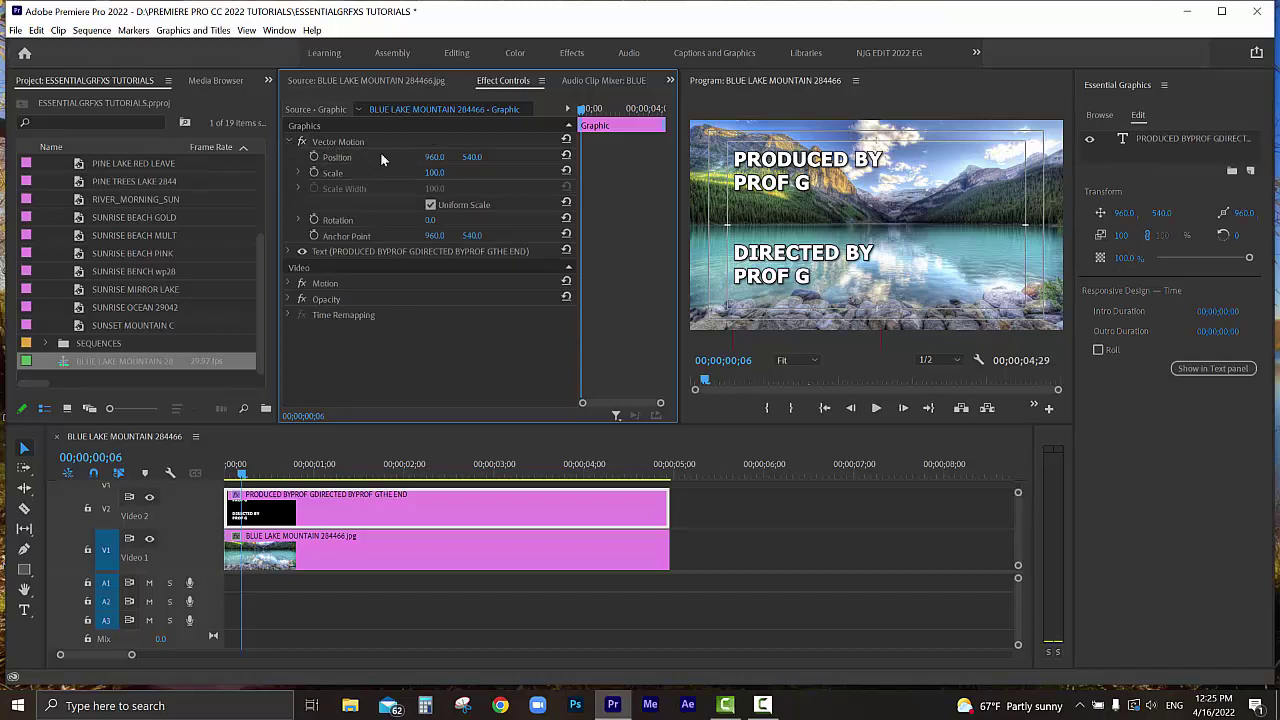
- Add a Vector Motion Position keyframe at 00;00;00;00 and set its vertical value to 557
left_click_drag(581, 115, 577, 115)
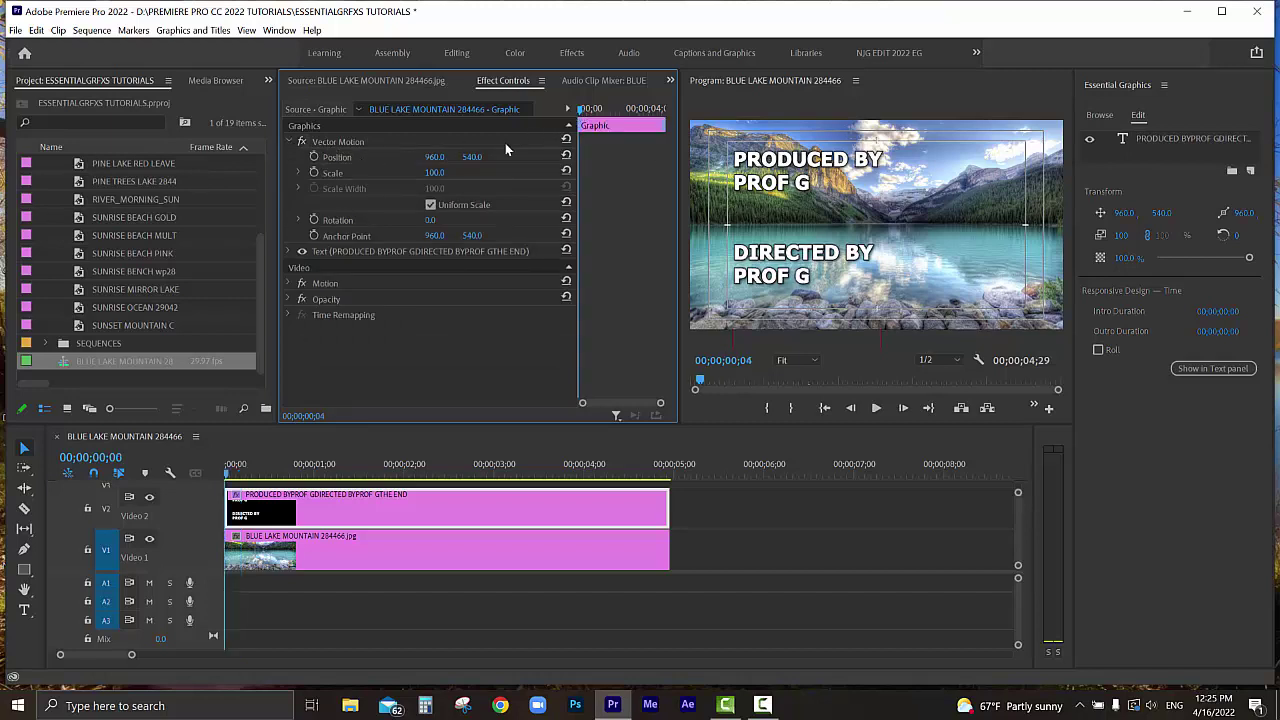
key("Home")
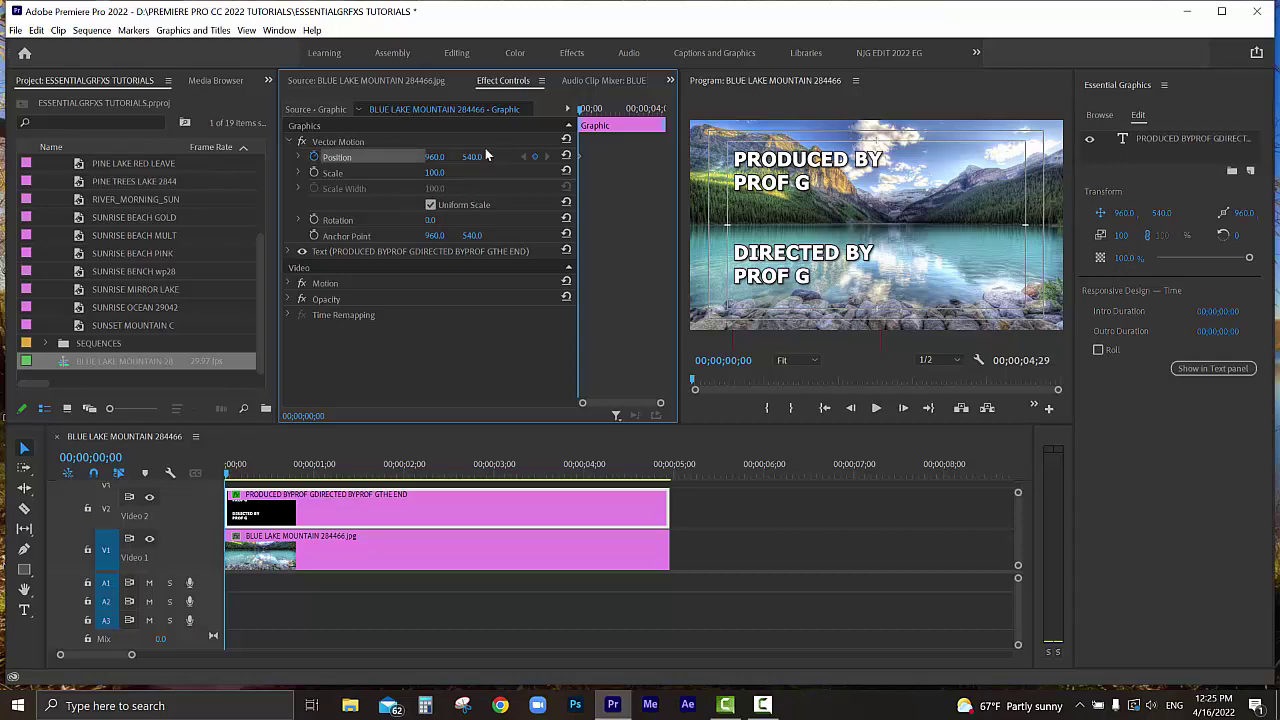
left_click_drag(486, 156, 378, 156)
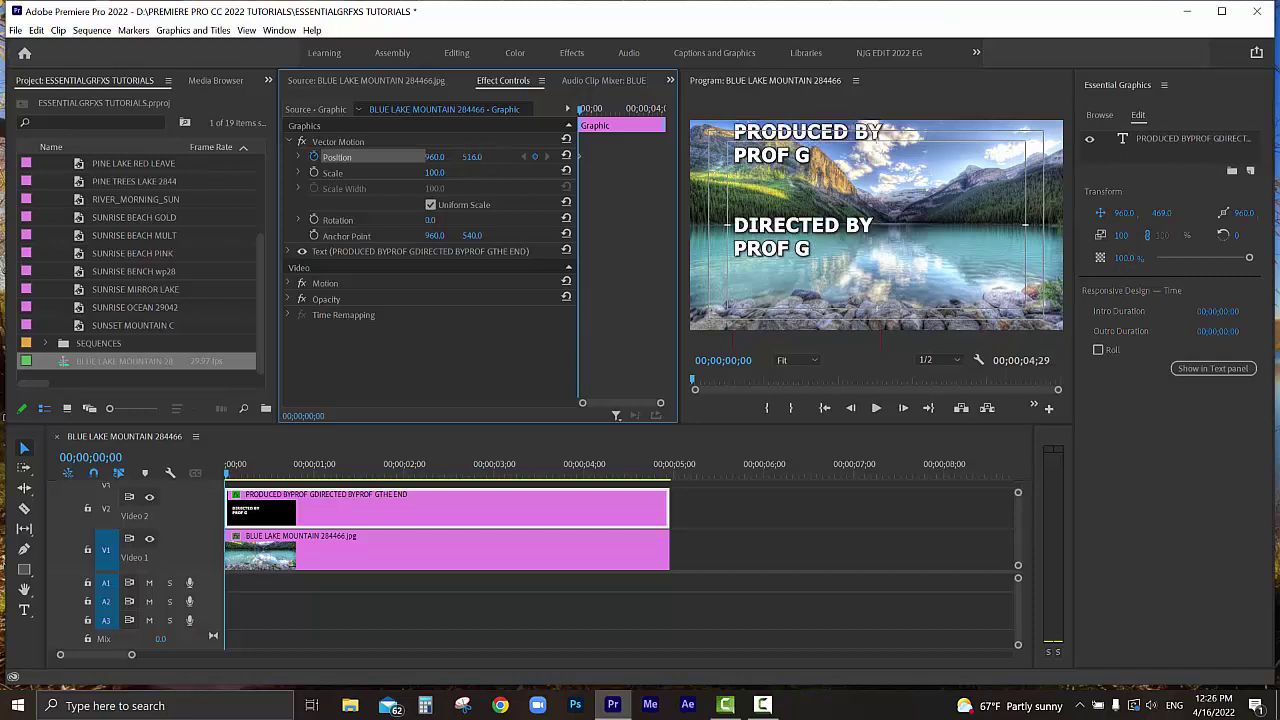
left_click_drag(479, 156, 484, 157)
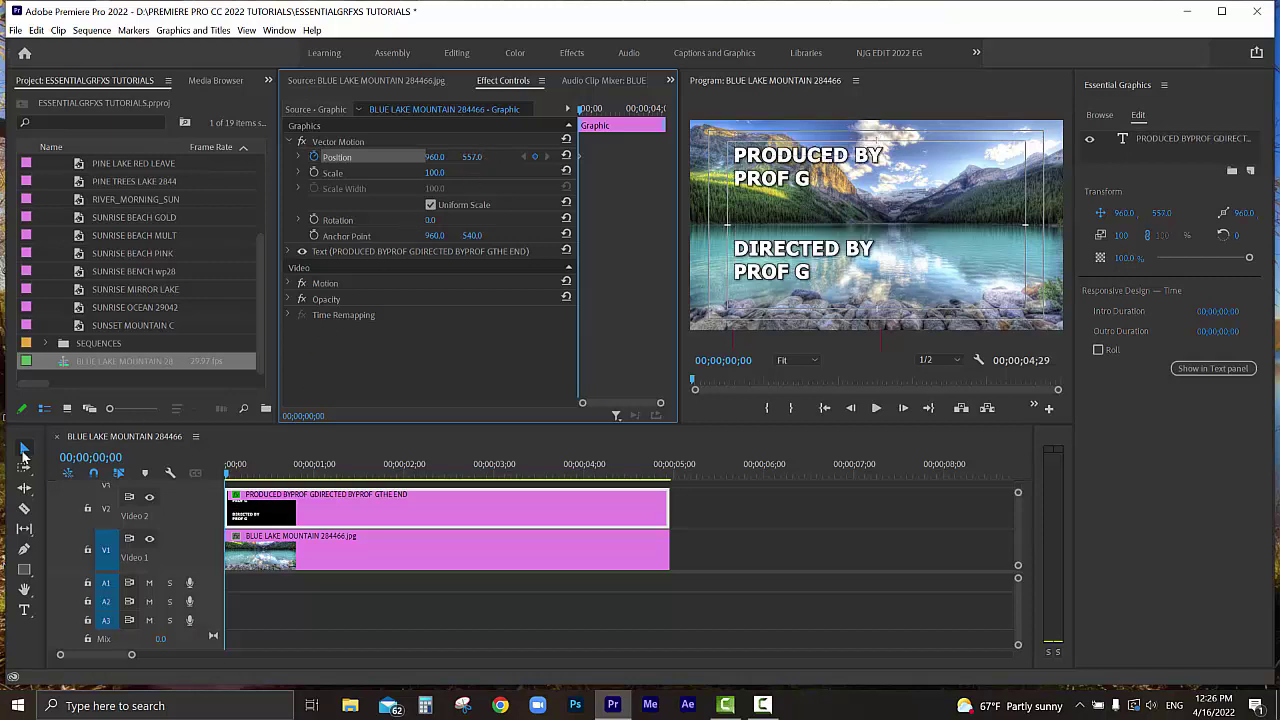
- Move the text layer down to about 237, 945 so the producer credit sits at the frame's lower edge
left_click(762, 248)
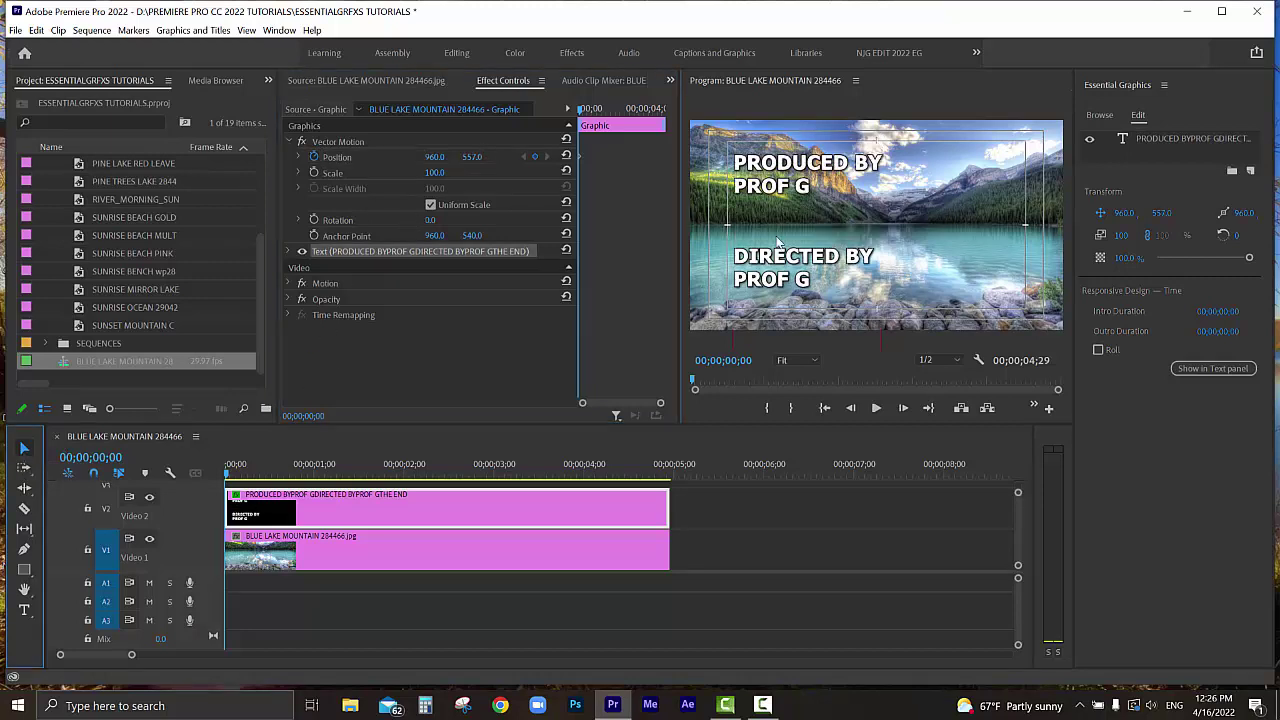
left_click_drag(762, 248, 758, 285)
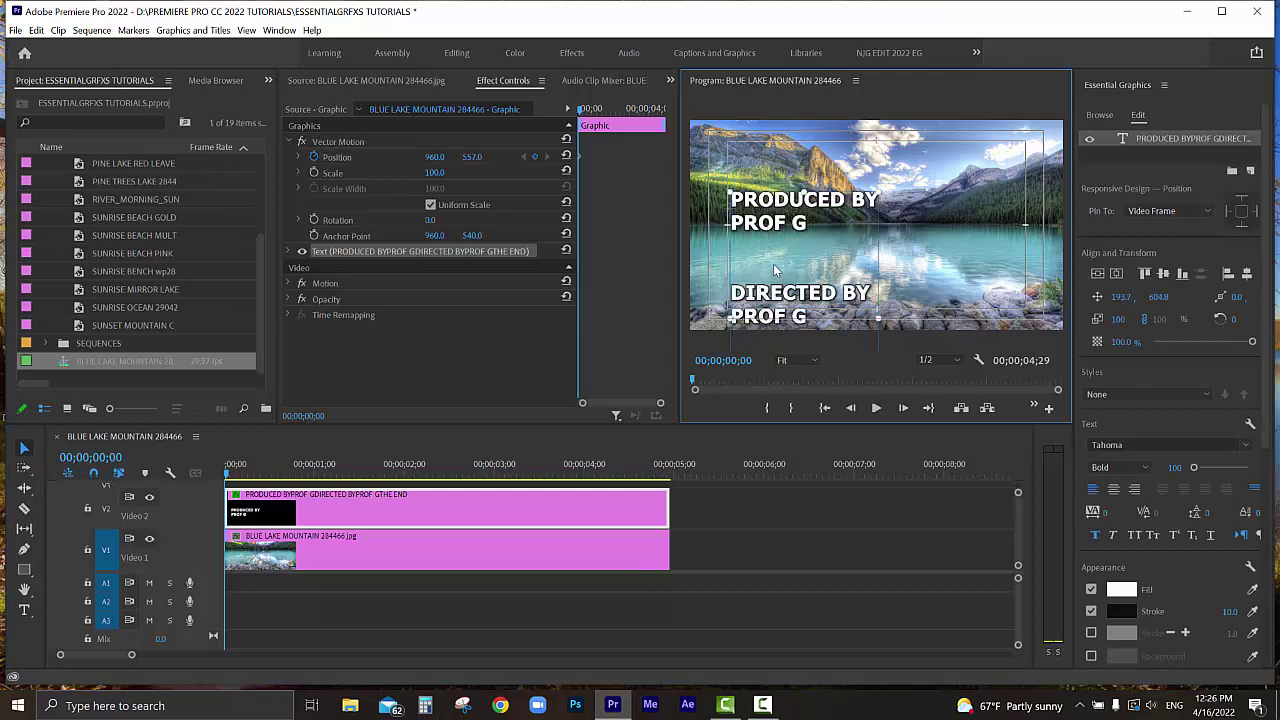
left_click_drag(773, 263, 840, 313)
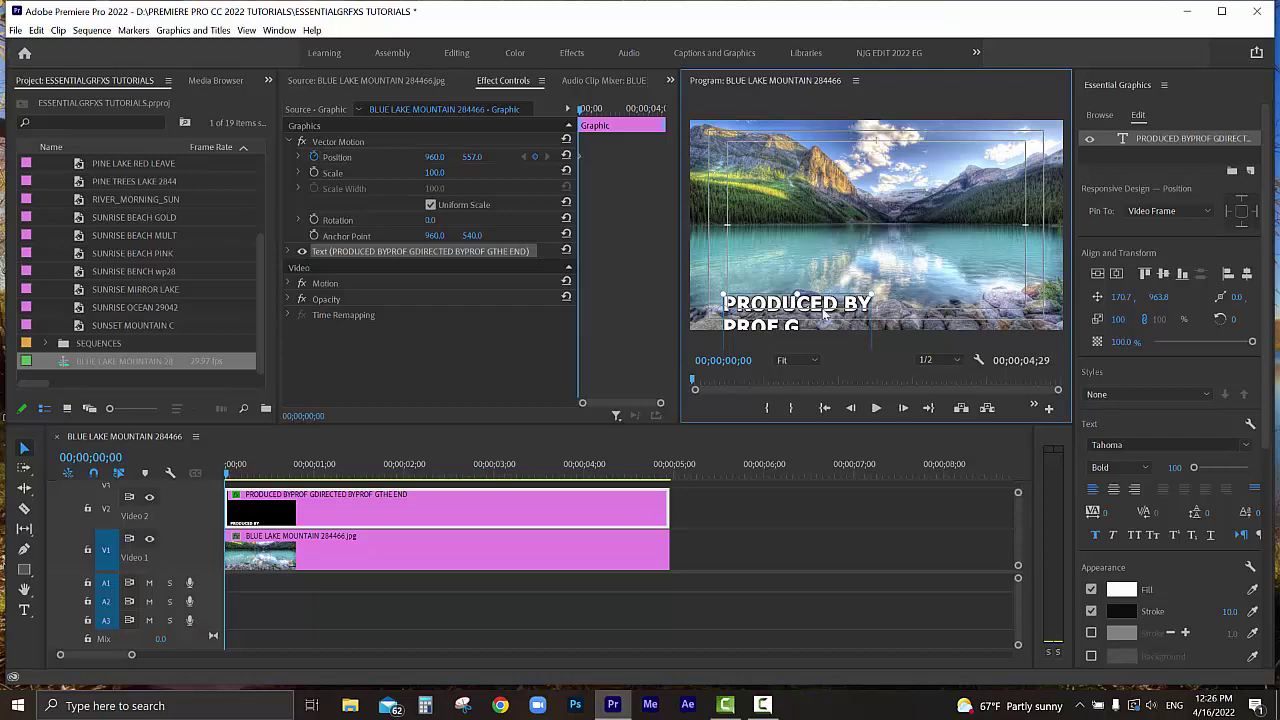
left_click_drag(826, 313, 845, 307)
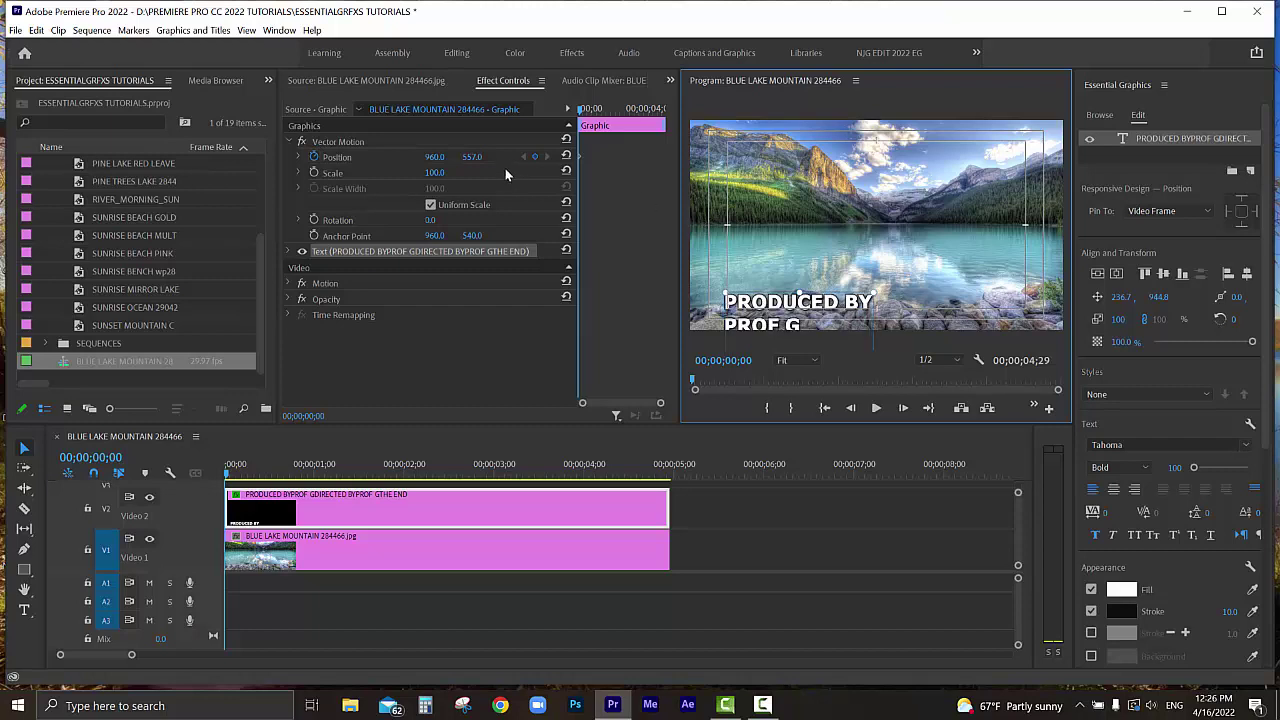
- Set the vertical value of the Vector Motion Position keyframe at the clip's start to 626
left_click_drag(472, 158, 474, 158)
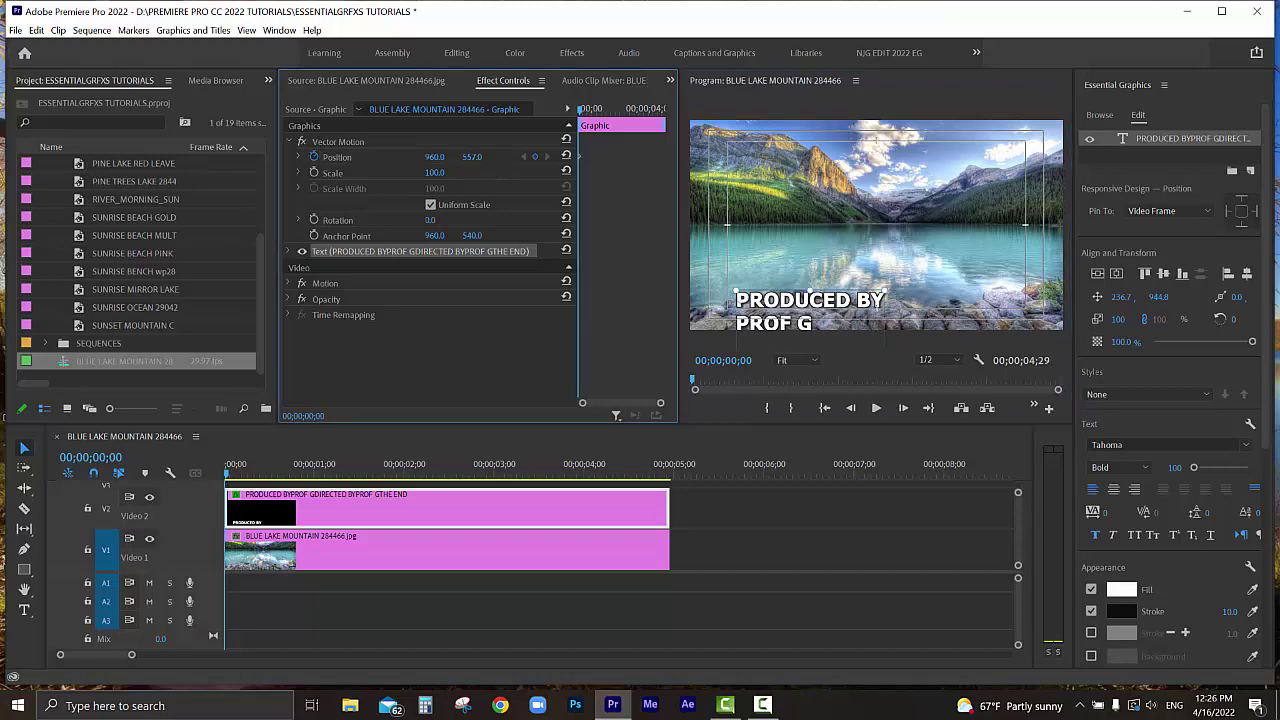
left_click(493, 146)
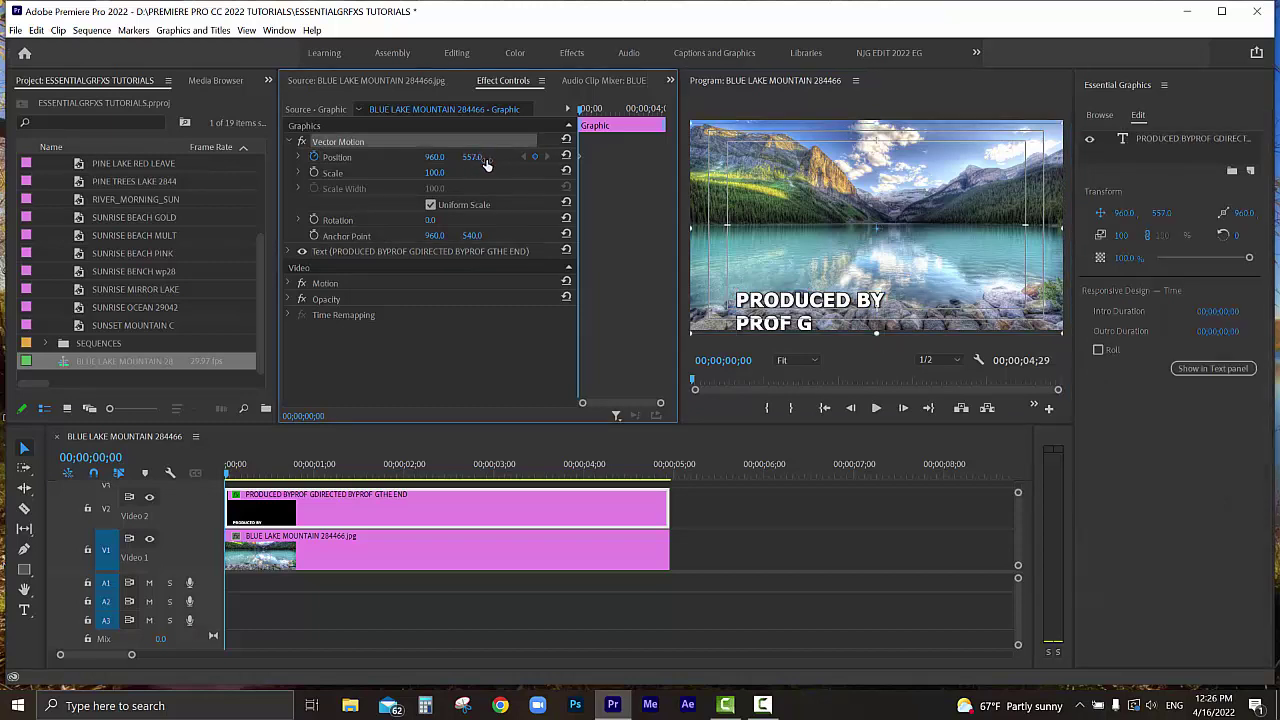
left_click_drag(487, 165, 472, 163)
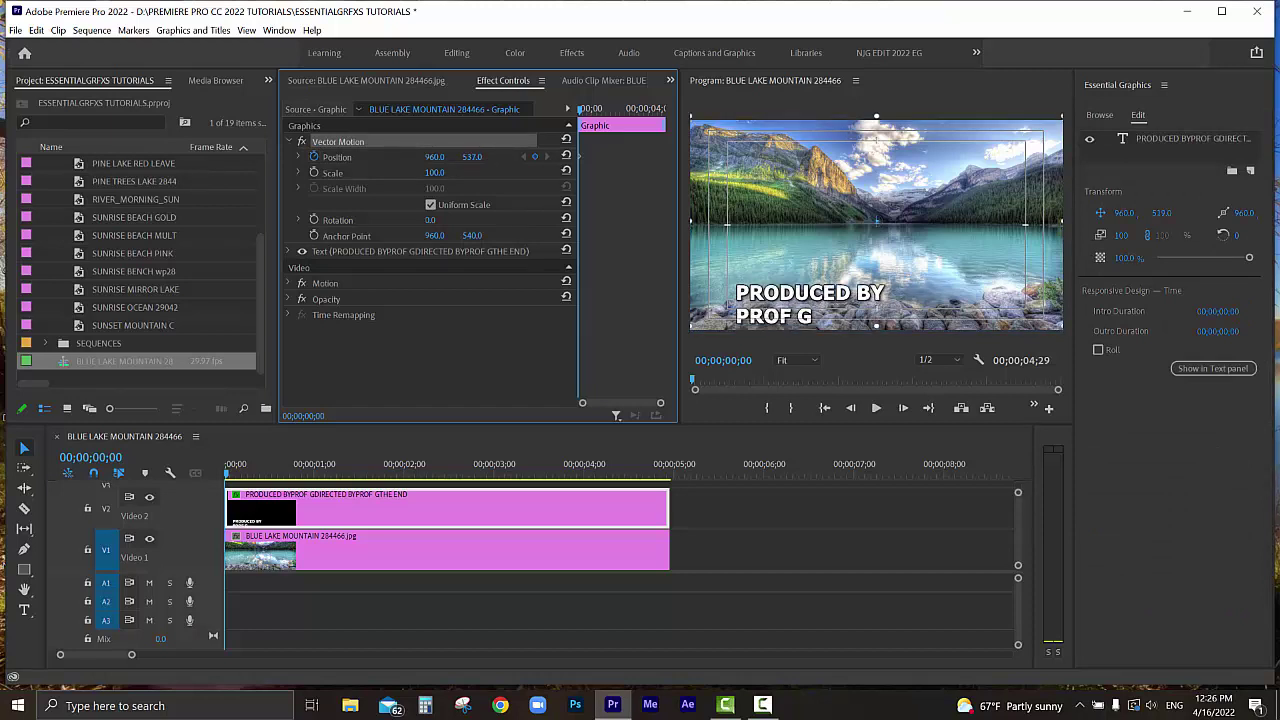
mouse_move(472, 158)
left_mouse_down()
mouse_move(499, 158)
mouse_move(478, 158)
left_mouse_up()
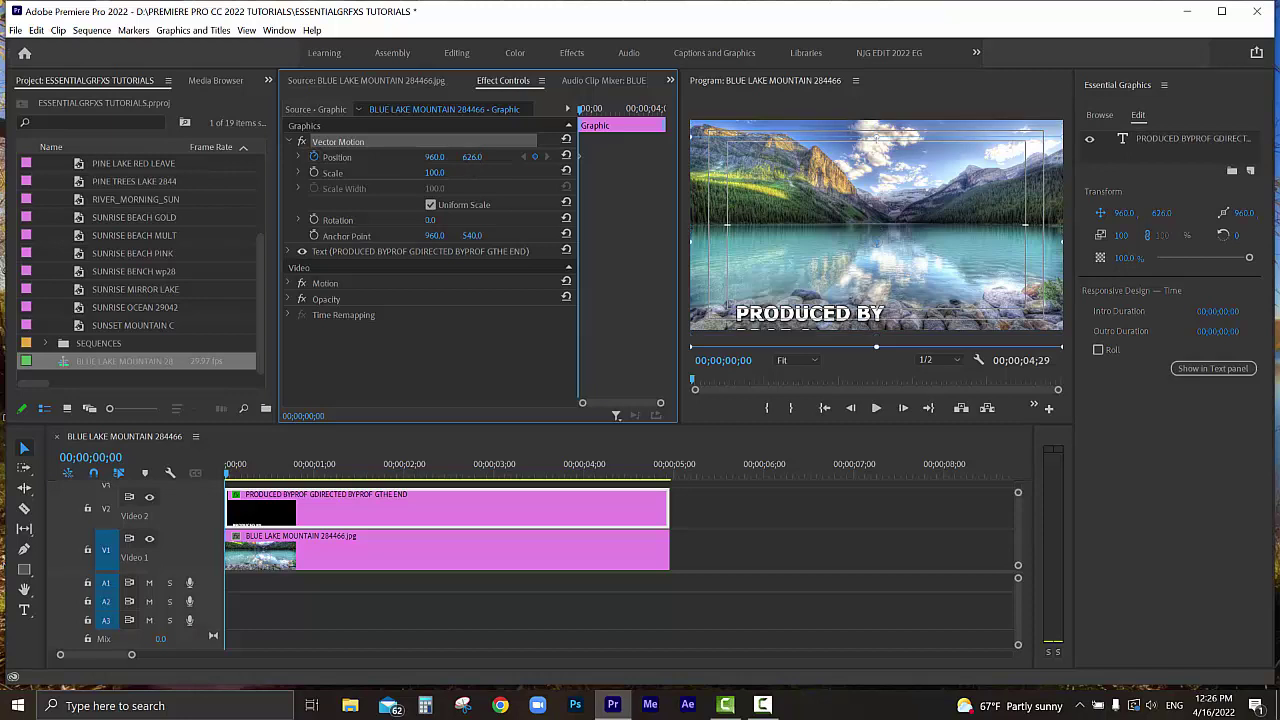
- Set the vertical value of the Vector Motion Position keyframe at the clip's start to 750
left_click_drag(472, 157, 476, 162)
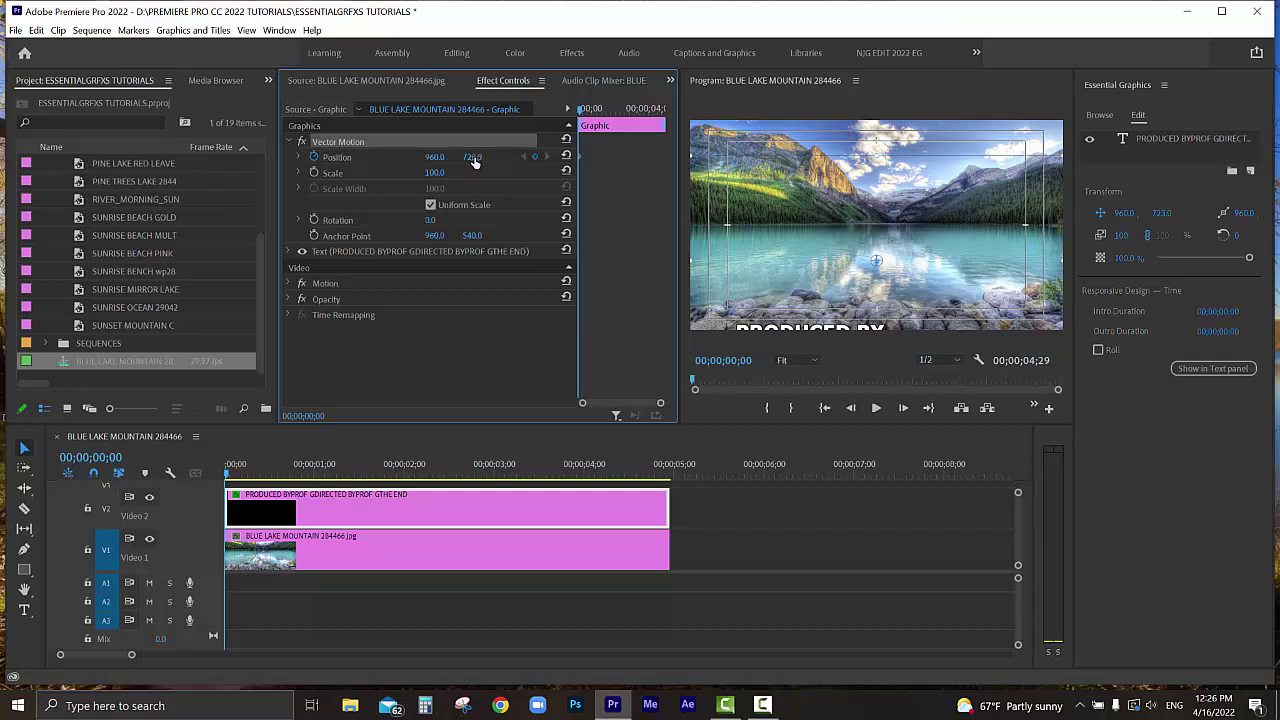
left_click(482, 162)
type("730")
key("Return")
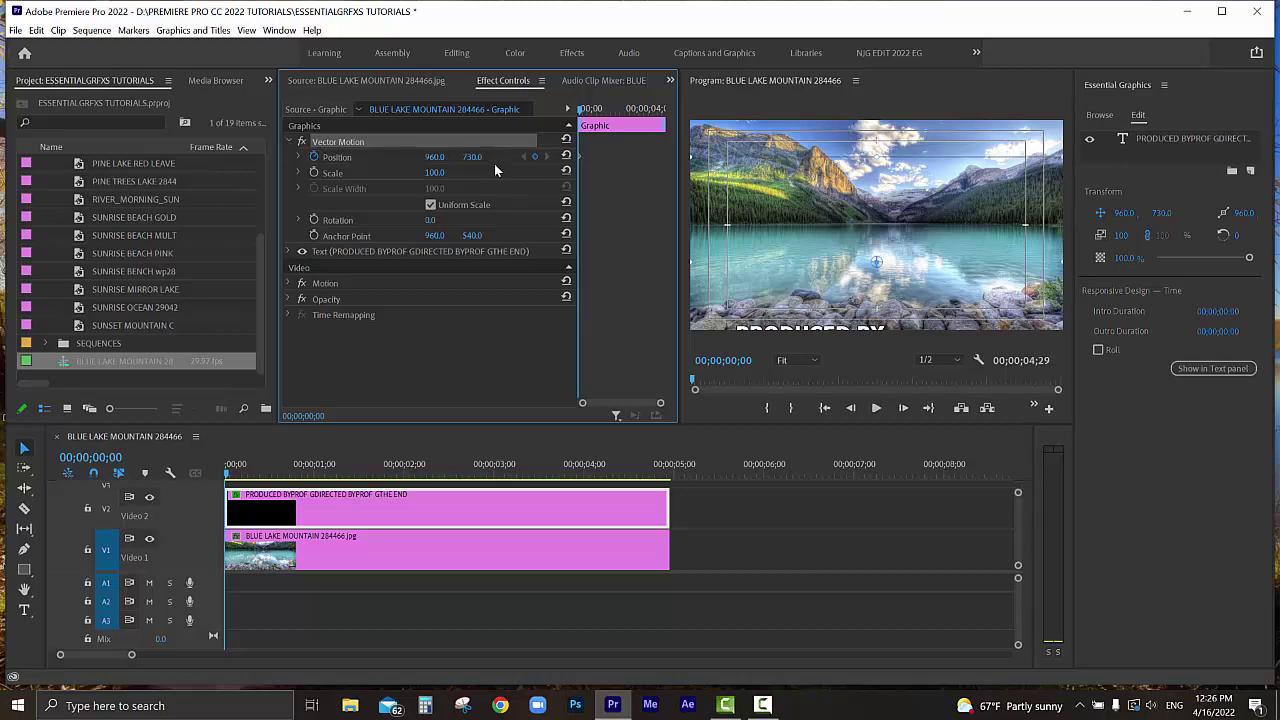
left_click_drag(472, 159, 491, 167)
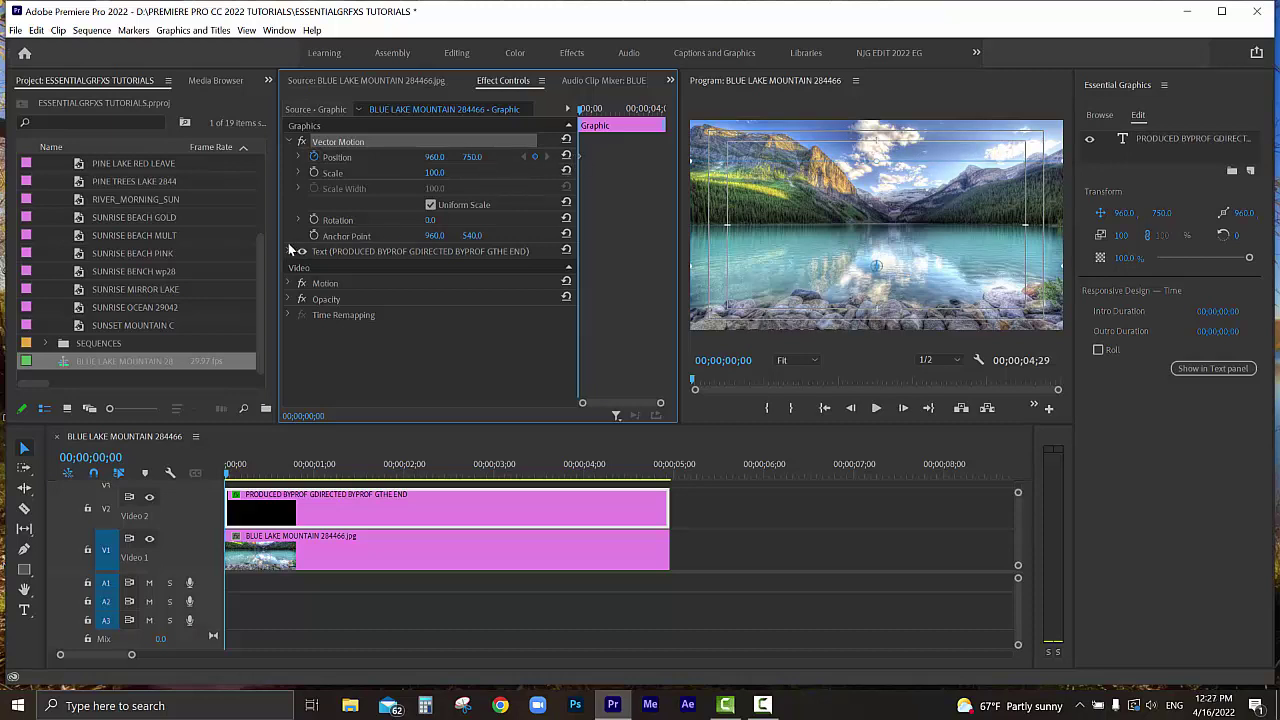
- Widen the Effect Controls panel and extend the landscape and title clips to a common end at about 10 seconds
left_click_drag(278, 246, 234, 246)
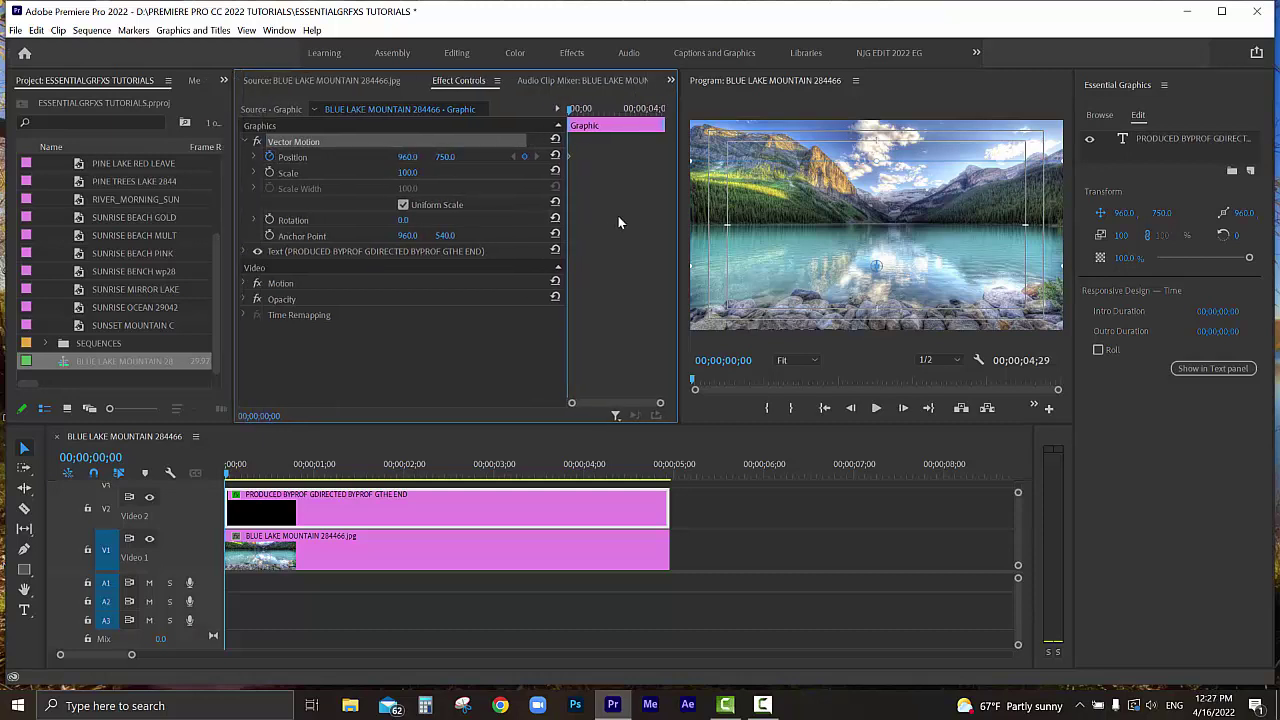
left_click_drag(677, 214, 564, 222)
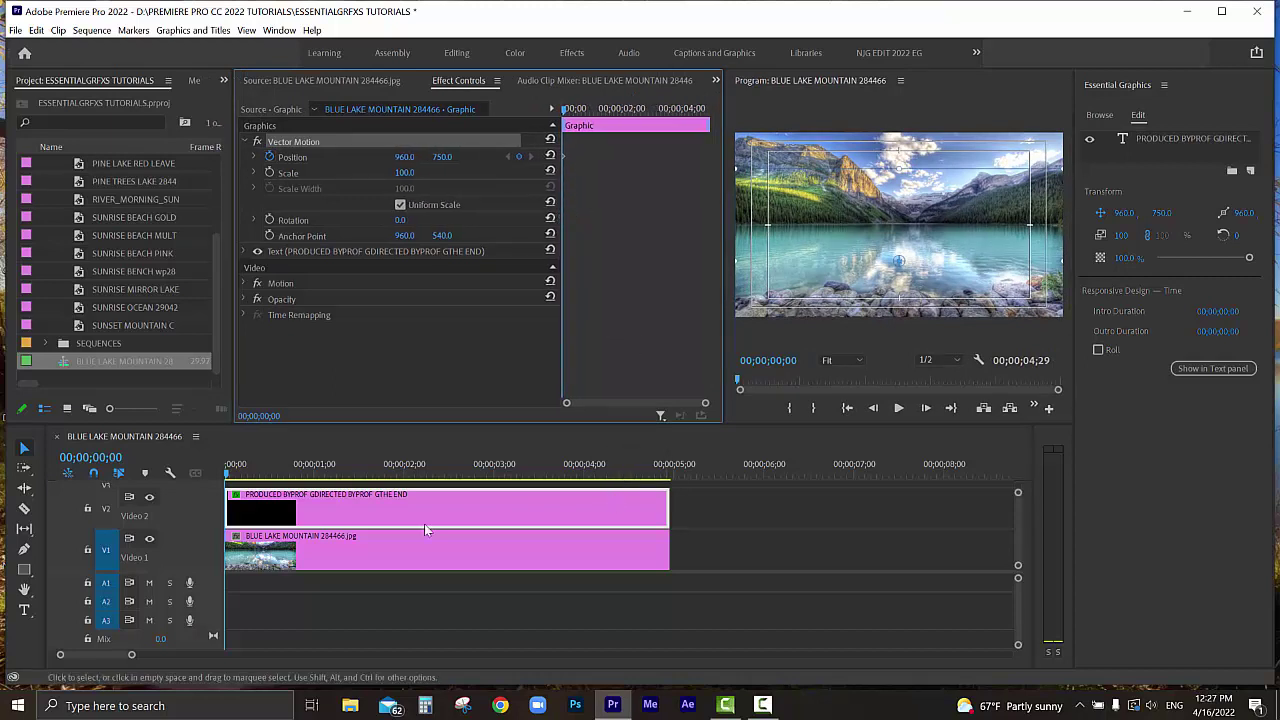
left_click(683, 464)
key("minus")
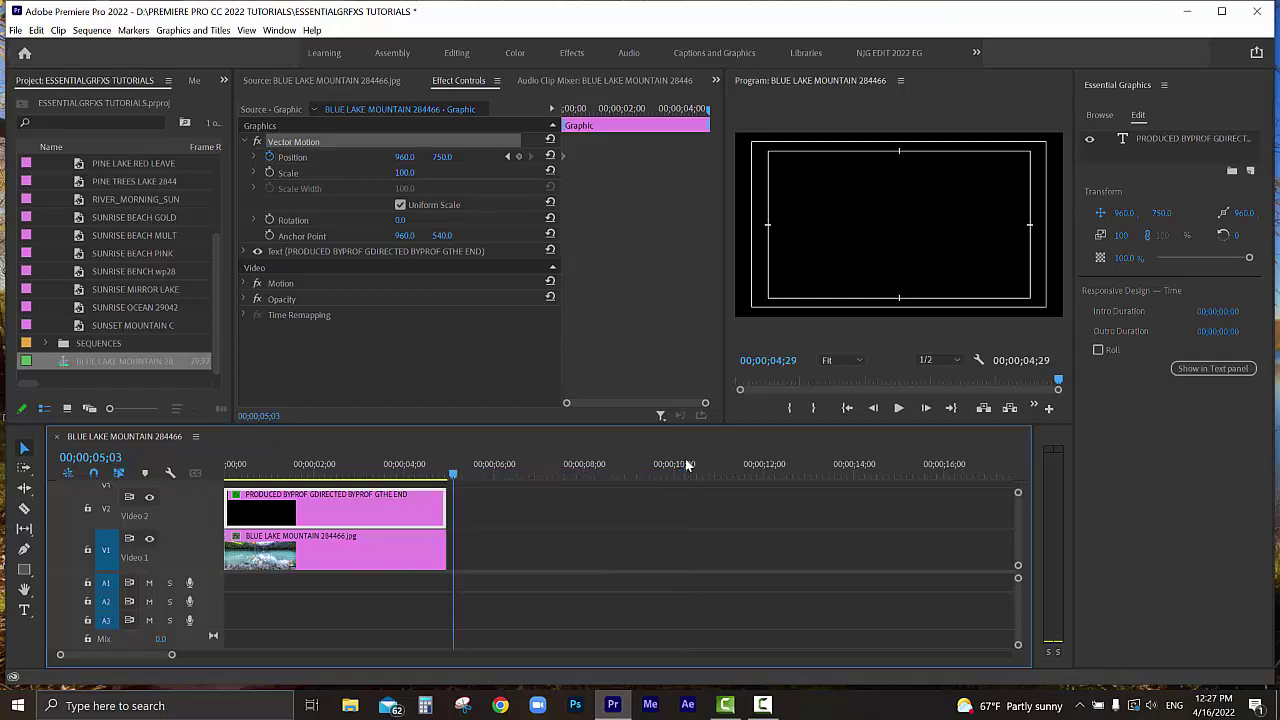
left_click_drag(446, 550, 674, 548)
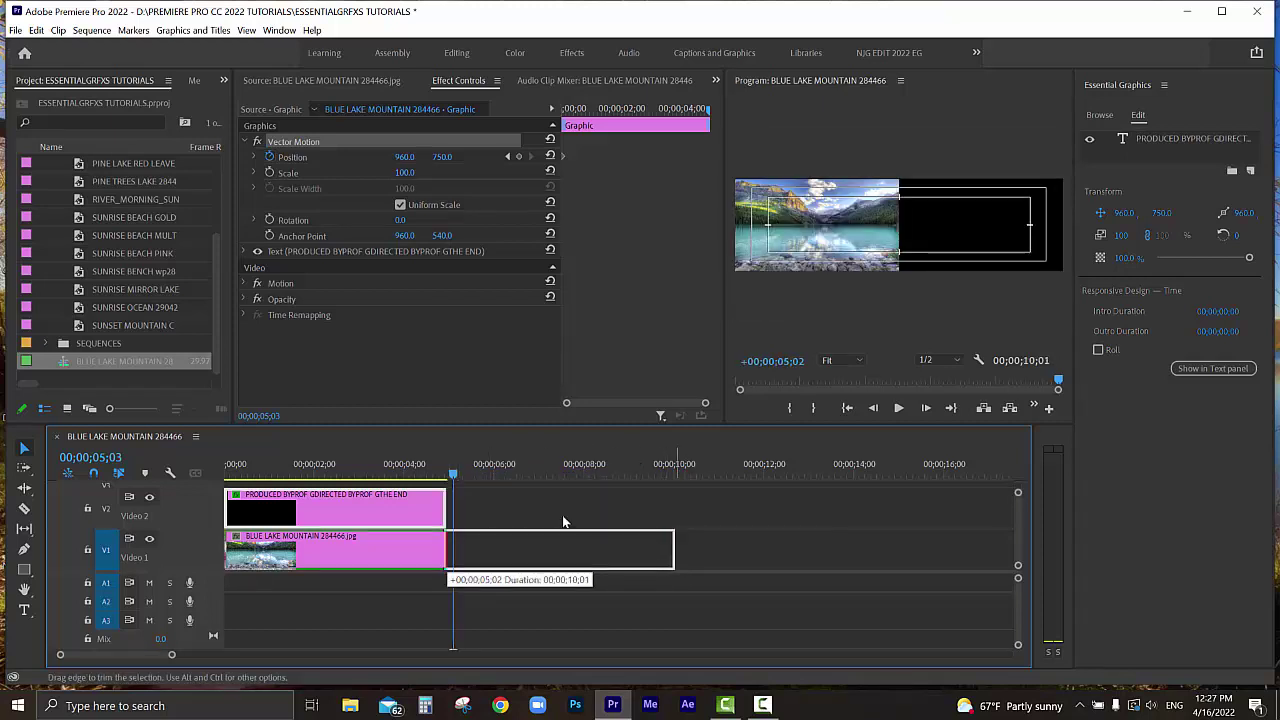
left_click_drag(563, 522, 563, 522)
left_click_drag(444, 504, 678, 518)
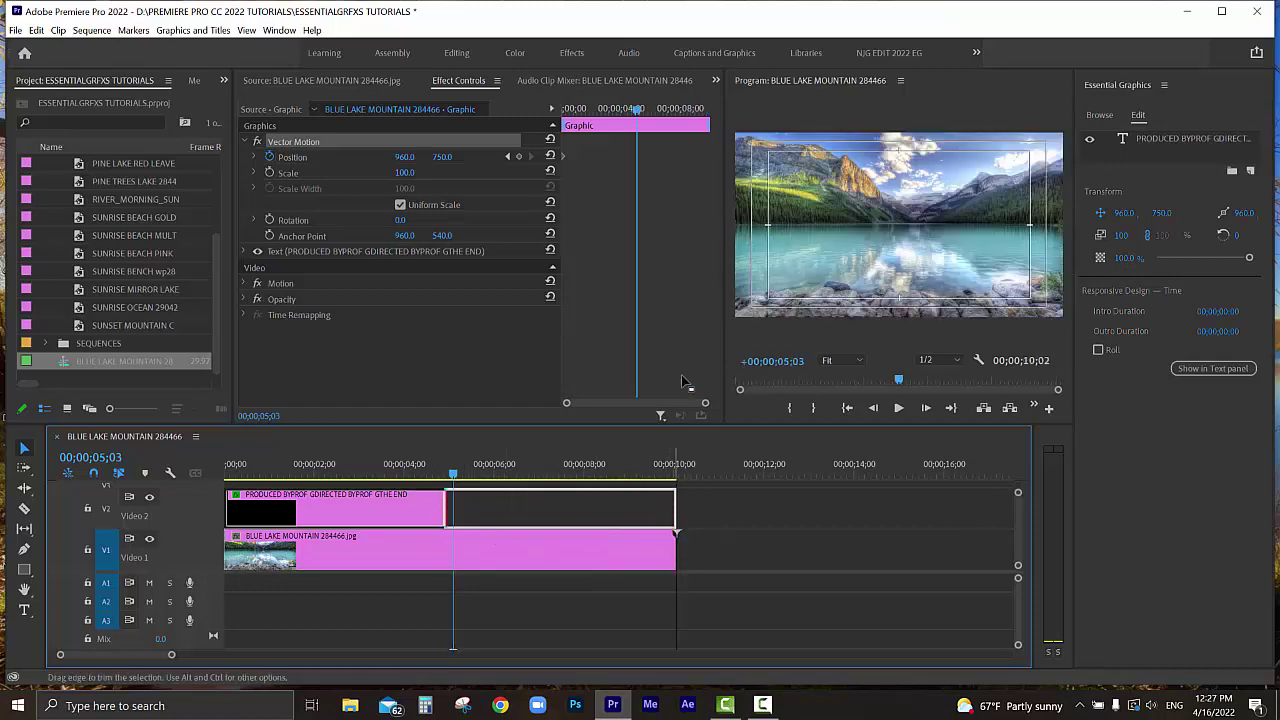
- Add a second Vector Motion Position keyframe for the title at 00;00;08;20
left_click_drag(650, 120, 689, 125)
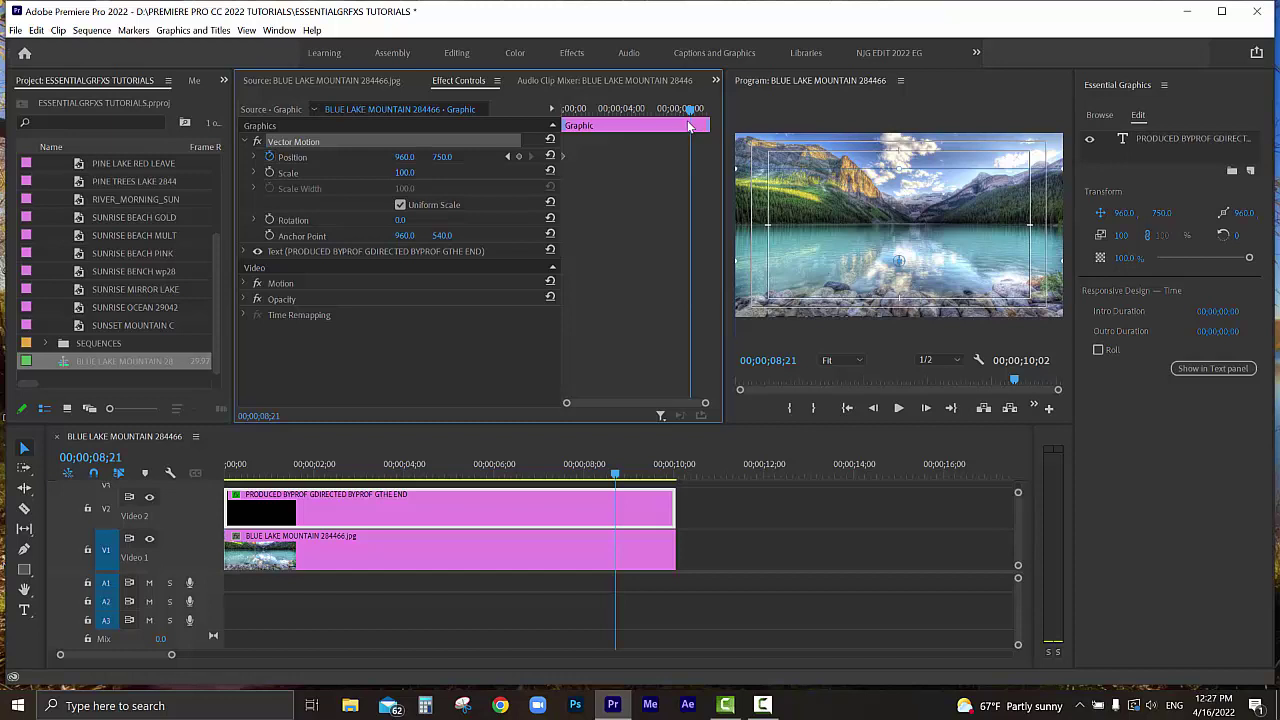
left_click_drag(689, 125, 687, 125)
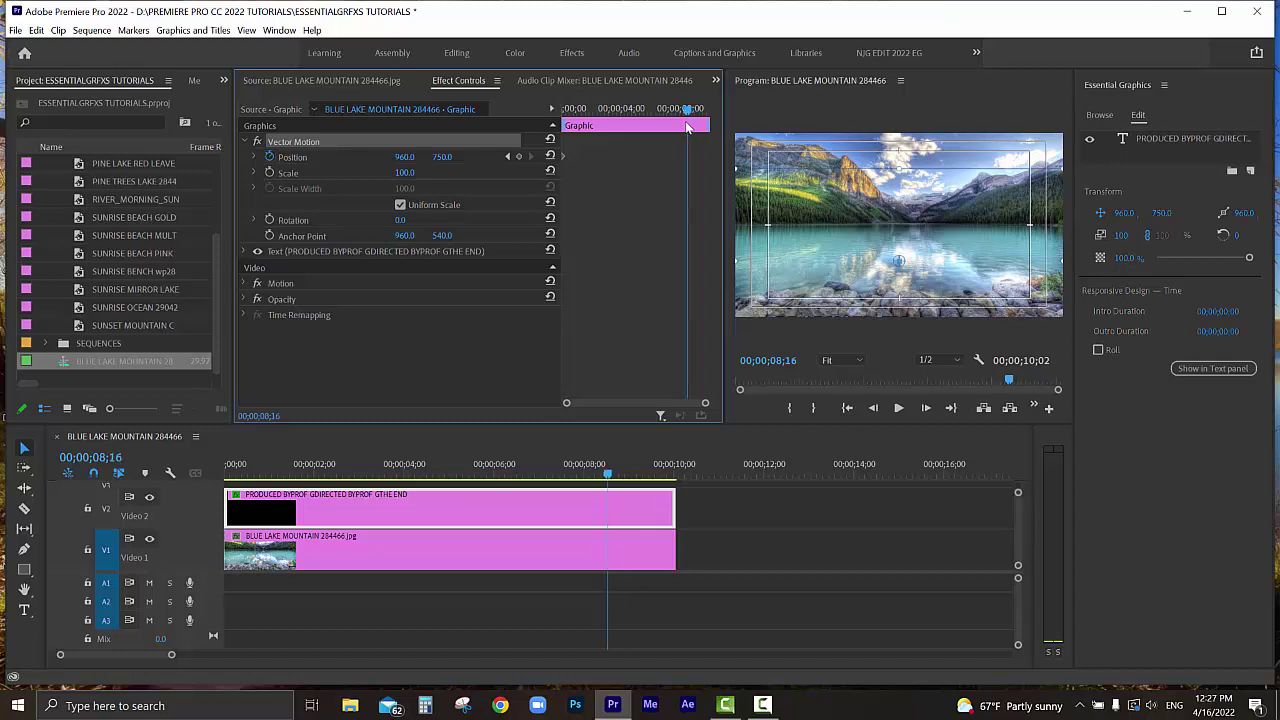
left_click(610, 476)
left_click_drag(608, 472, 614, 473)
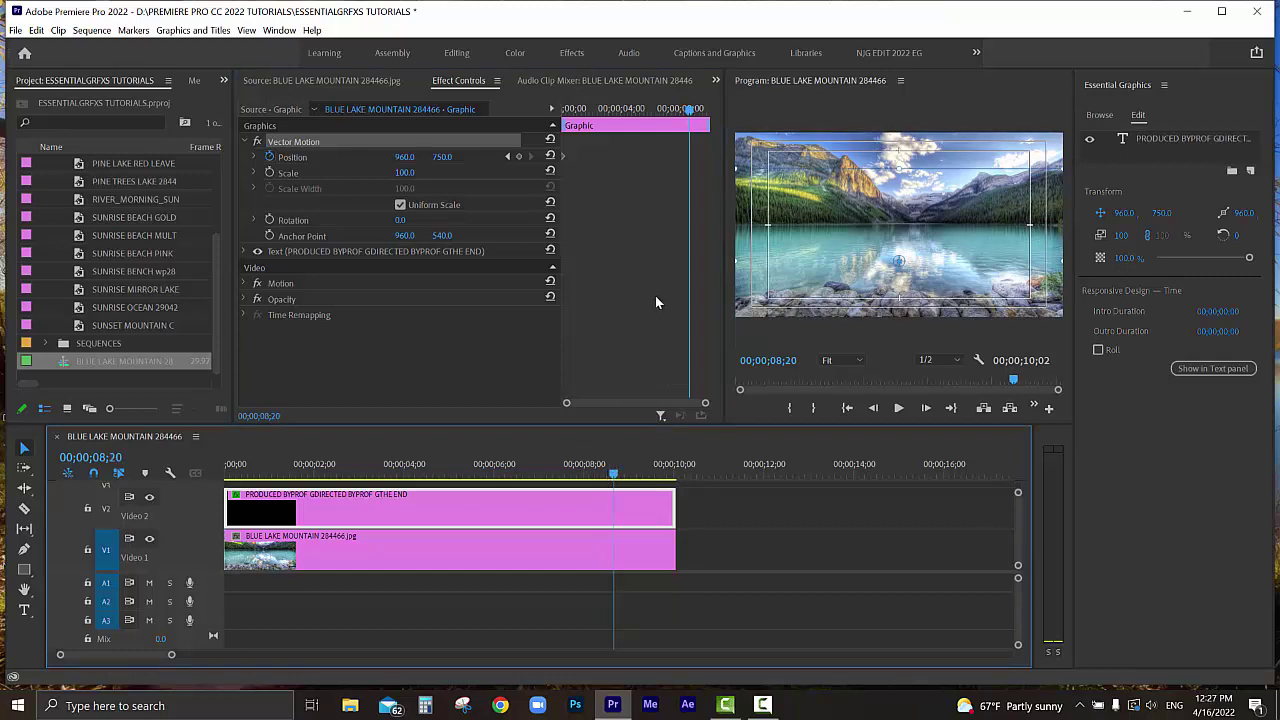
left_click(518, 157)
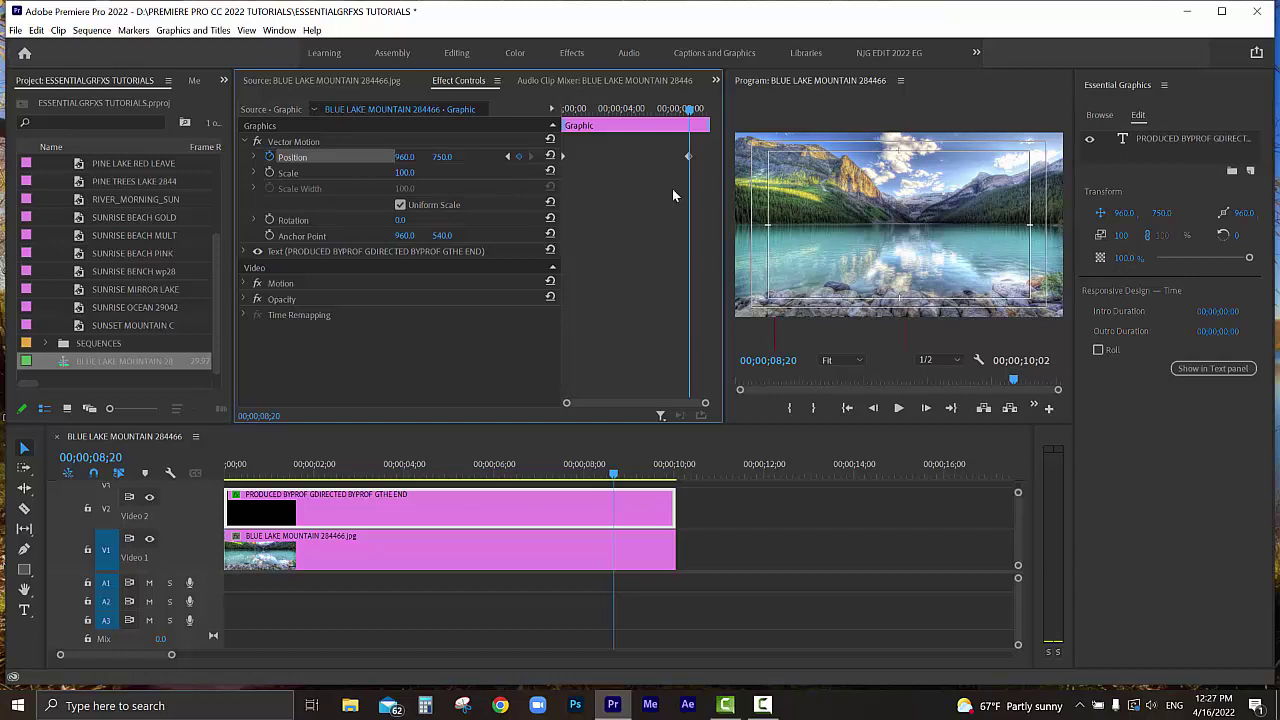
- Set the vertical value of the Position keyframe at 00;00;08;20 to -1104 so THE END sits just above the frame's middle
left_click_drag(442, 157, 463, 160)
left_click_drag(440, 160, 440, 172)
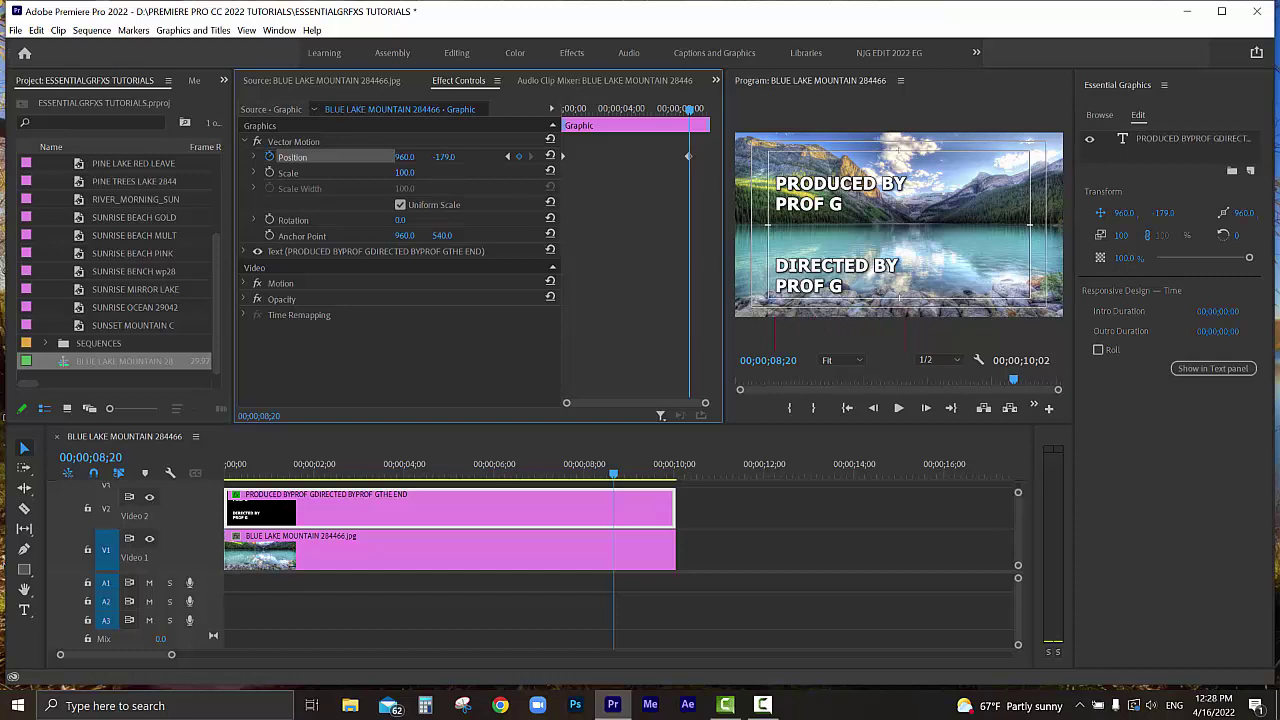
left_click_drag(444, 157, 447, 157)
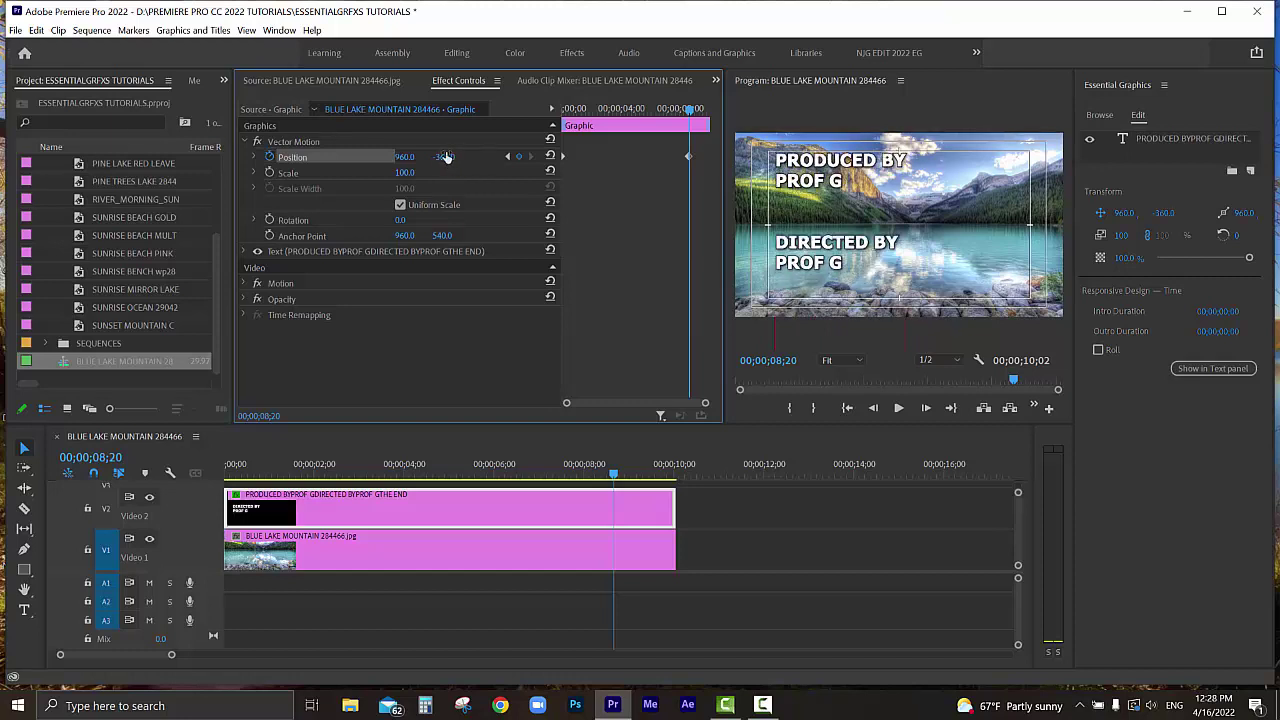
left_click(446, 157)
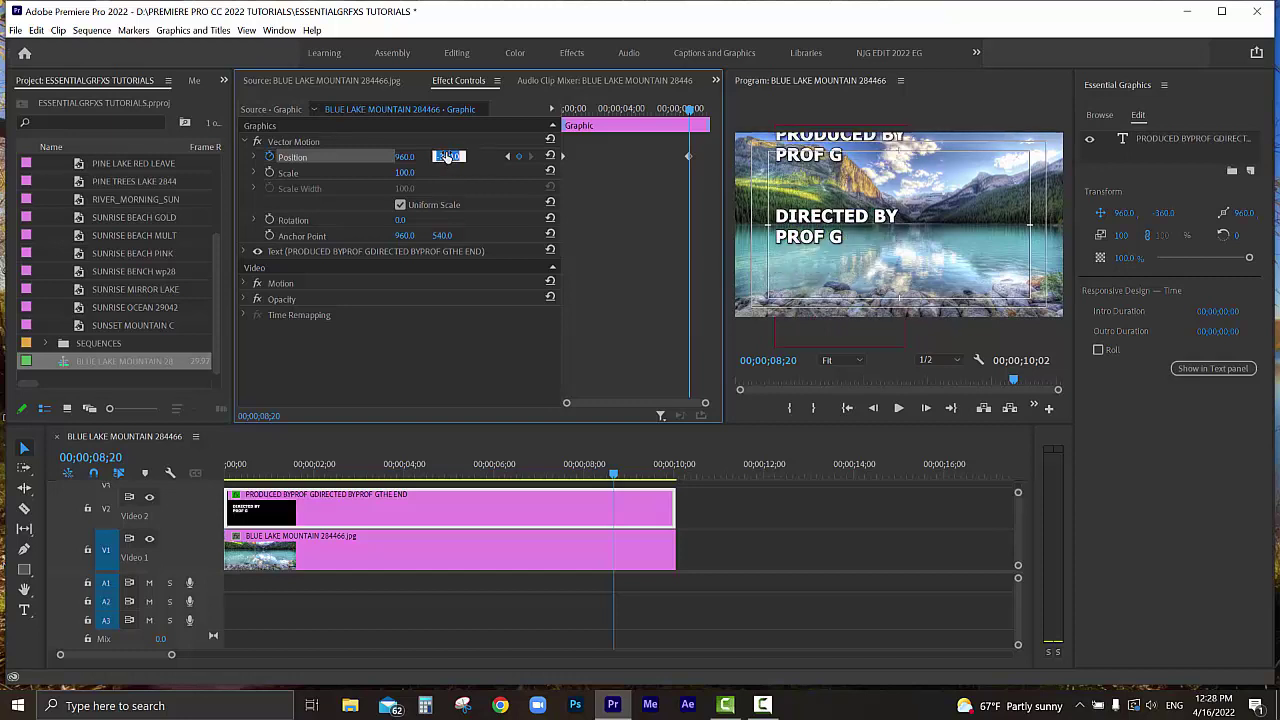
left_click(447, 157)
key("Return")
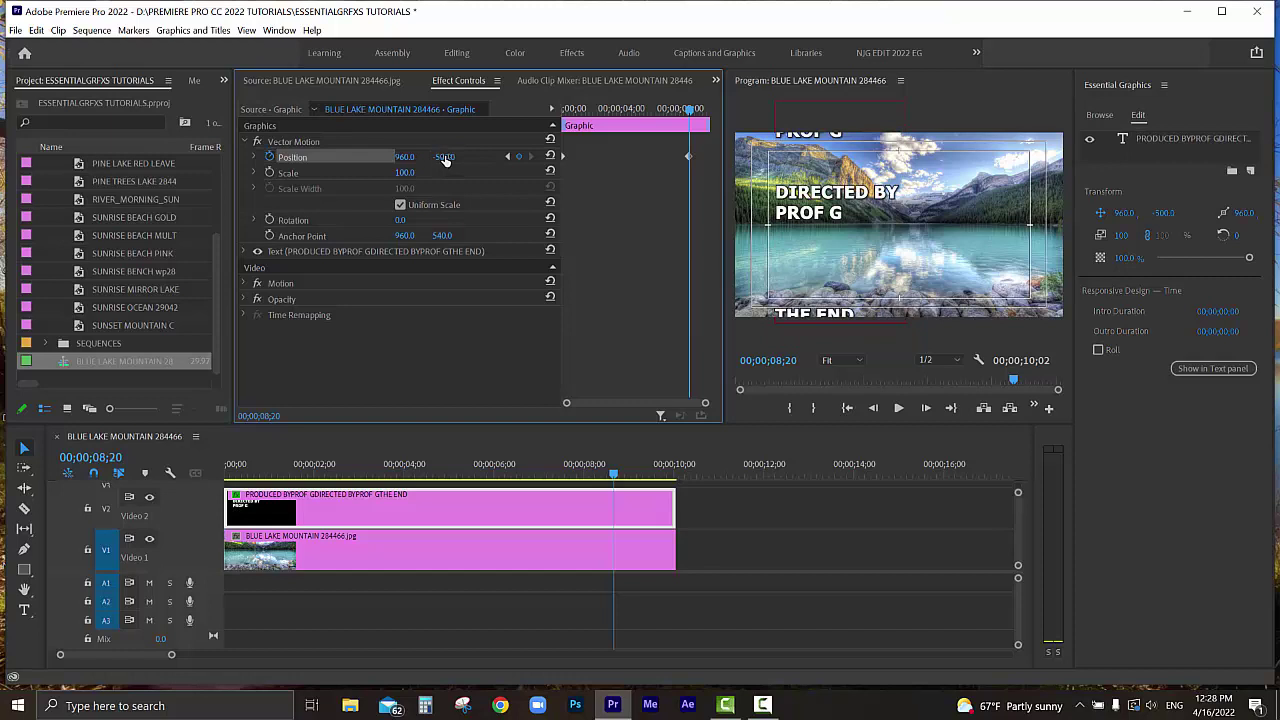
left_click(445, 157)
type("-")
key("Return")
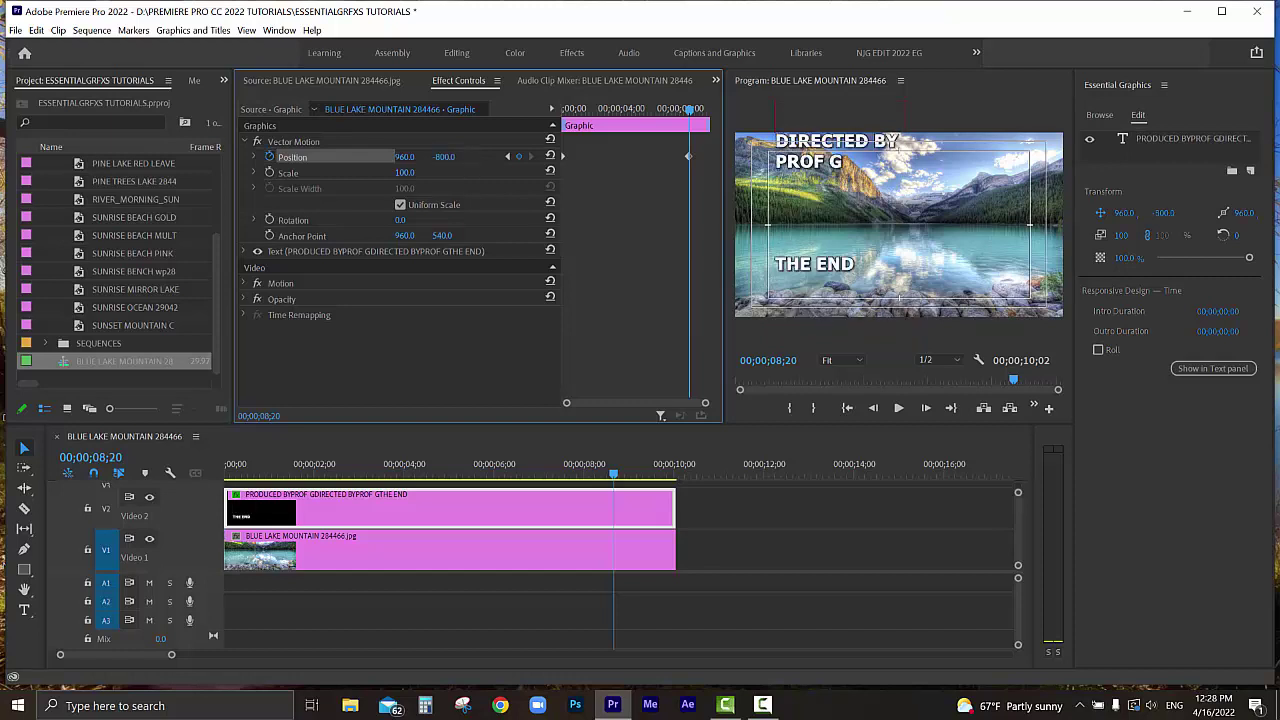
left_click_drag(445, 157, 452, 161)
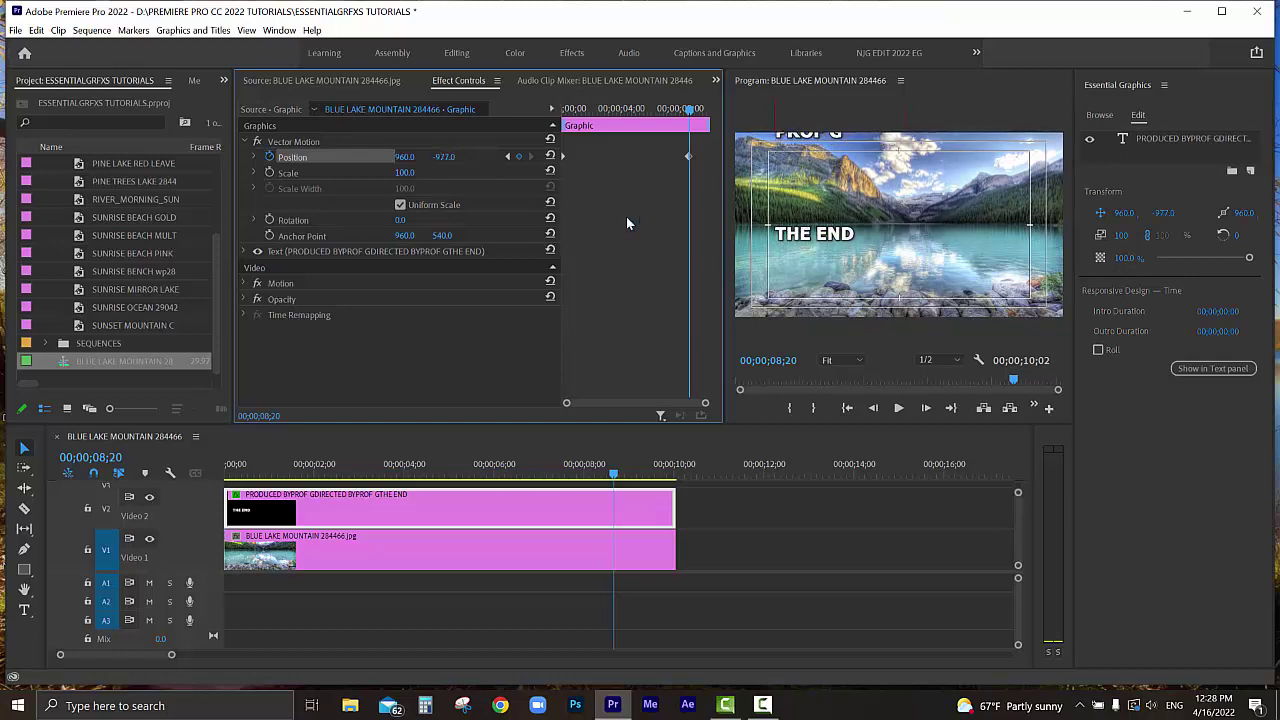
left_click_drag(450, 160, 440, 160)
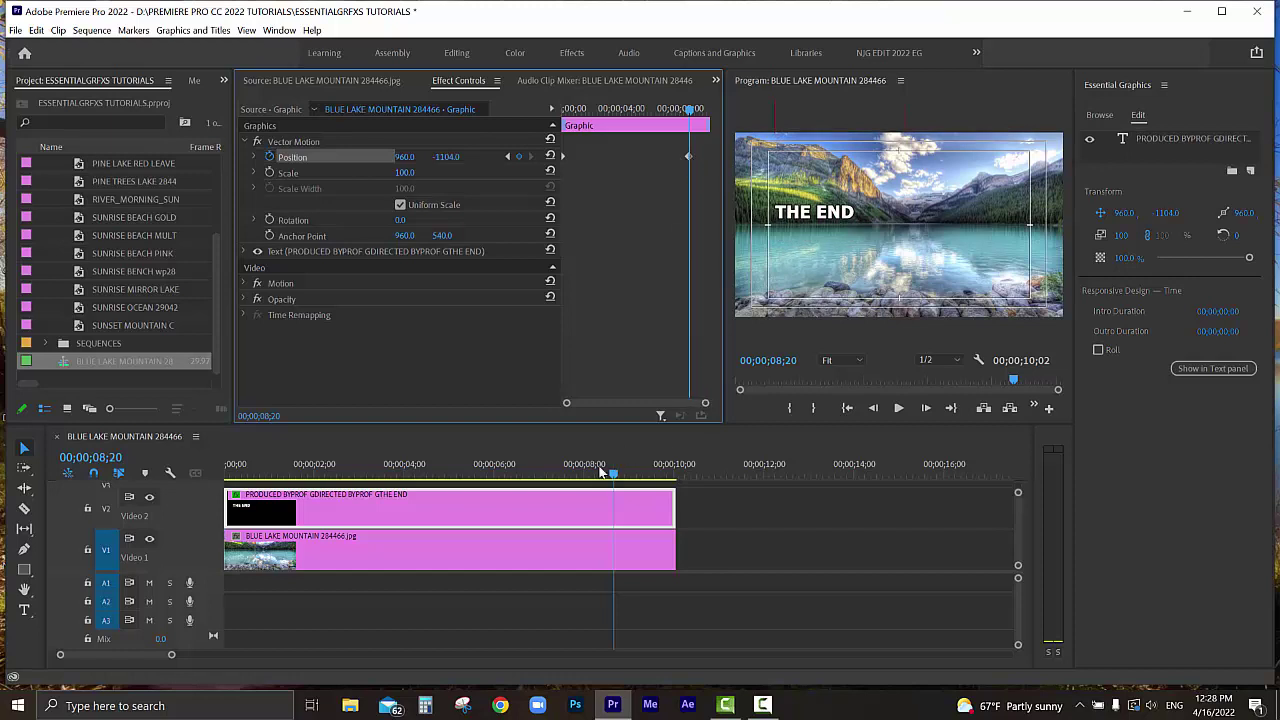
- Save the project and play the scrolling credits from the start of the sequence
left_click_drag(614, 475, 224, 482)
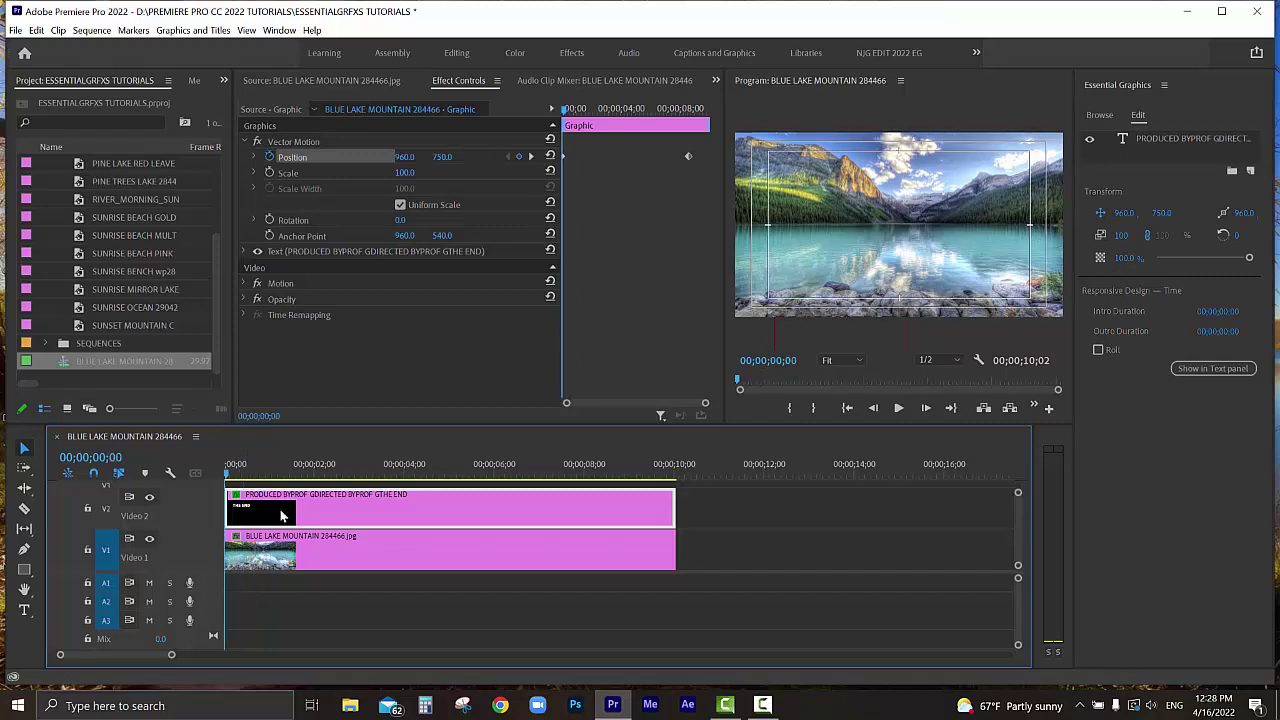
key("ctrl+s")
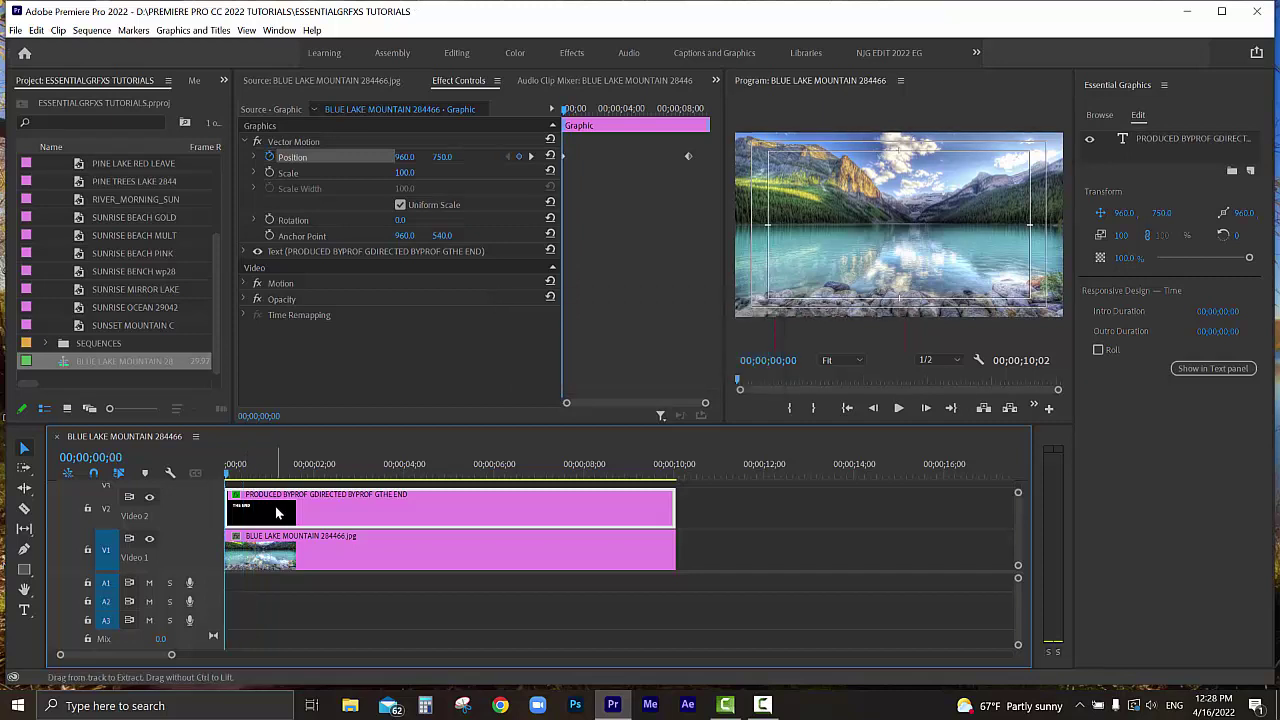
key("space")
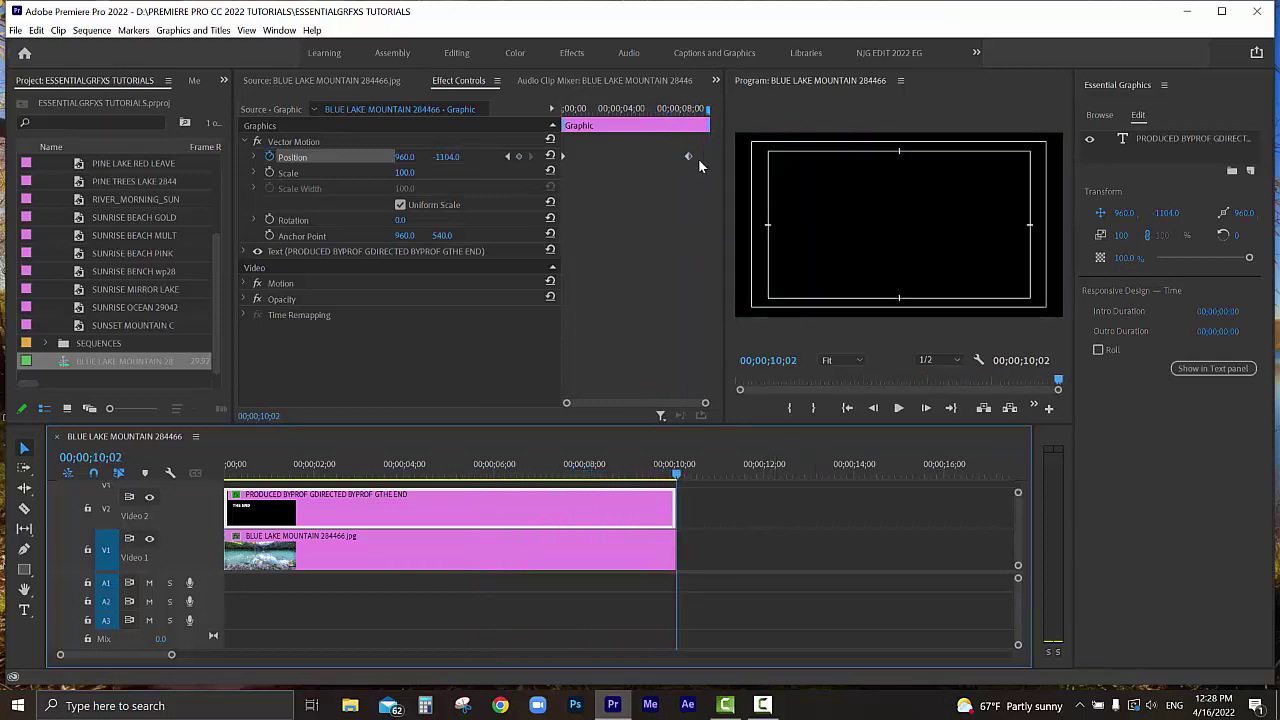
- Apply Ease In temporal interpolation to the second Position keyframe and preview the eased scroll
left_click_drag(640, 466, 627, 466)
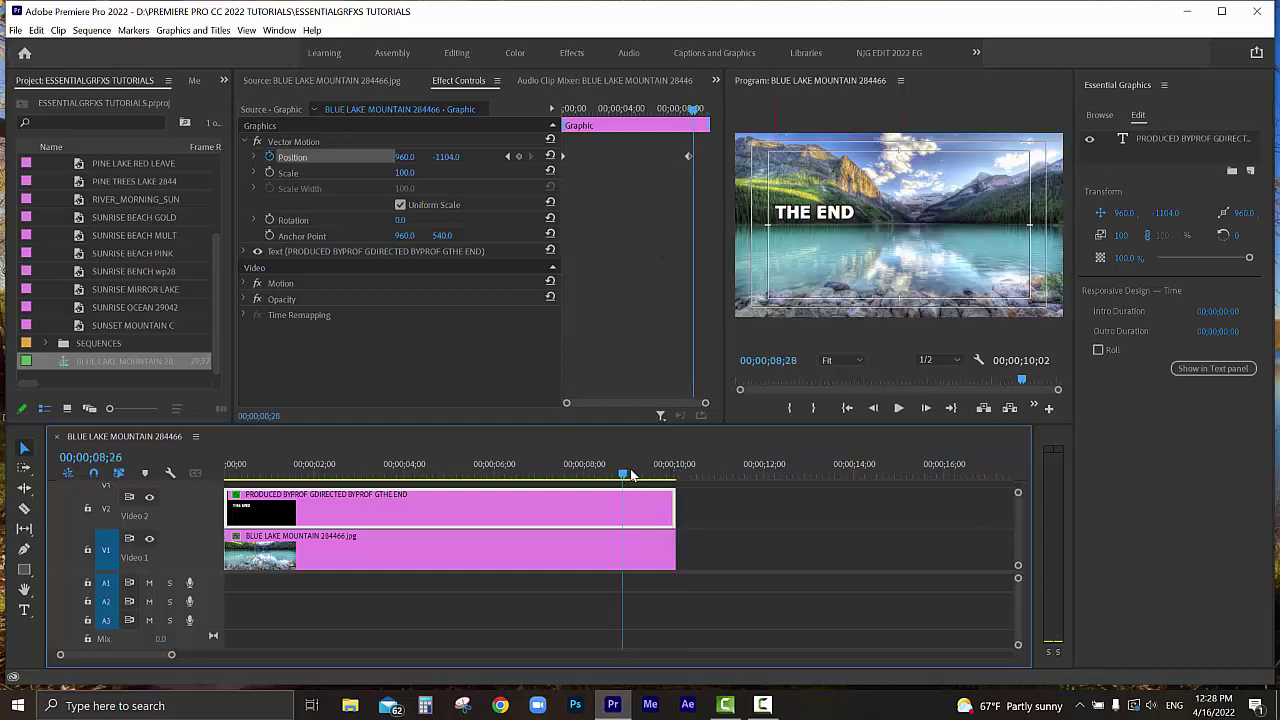
left_click(562, 466)
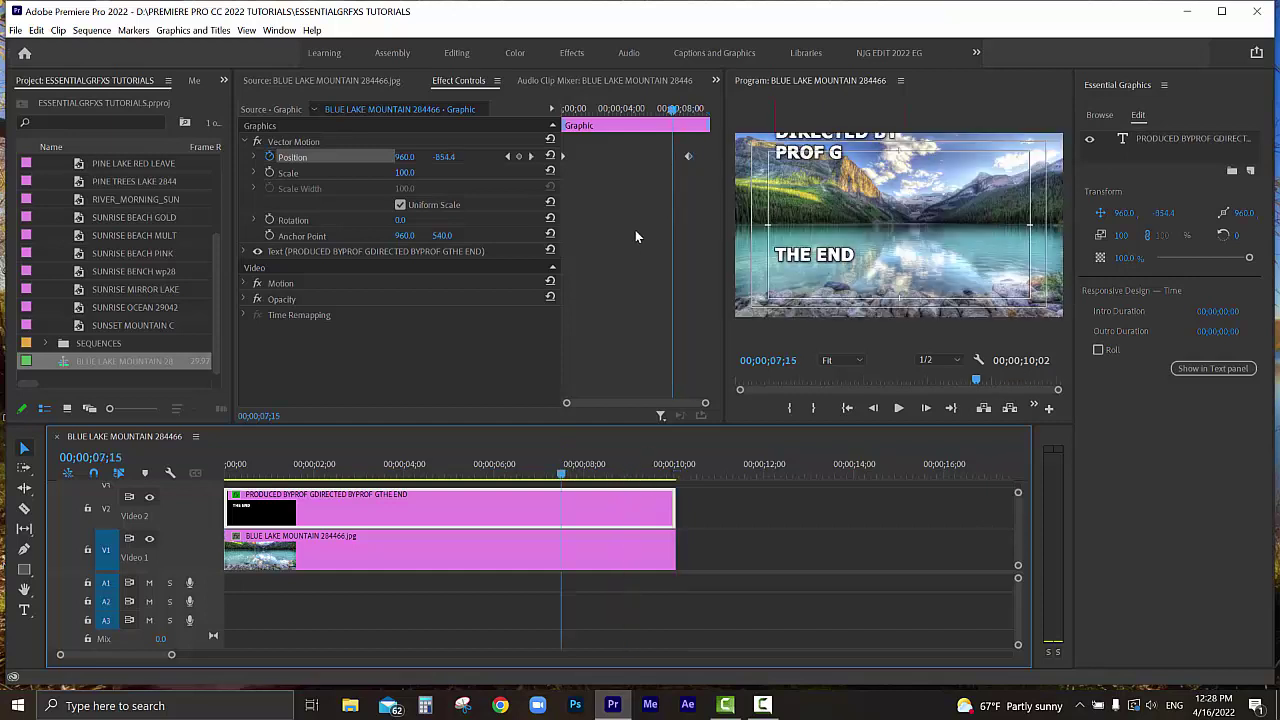
right_click(688, 157)
mouse_move(760, 268)
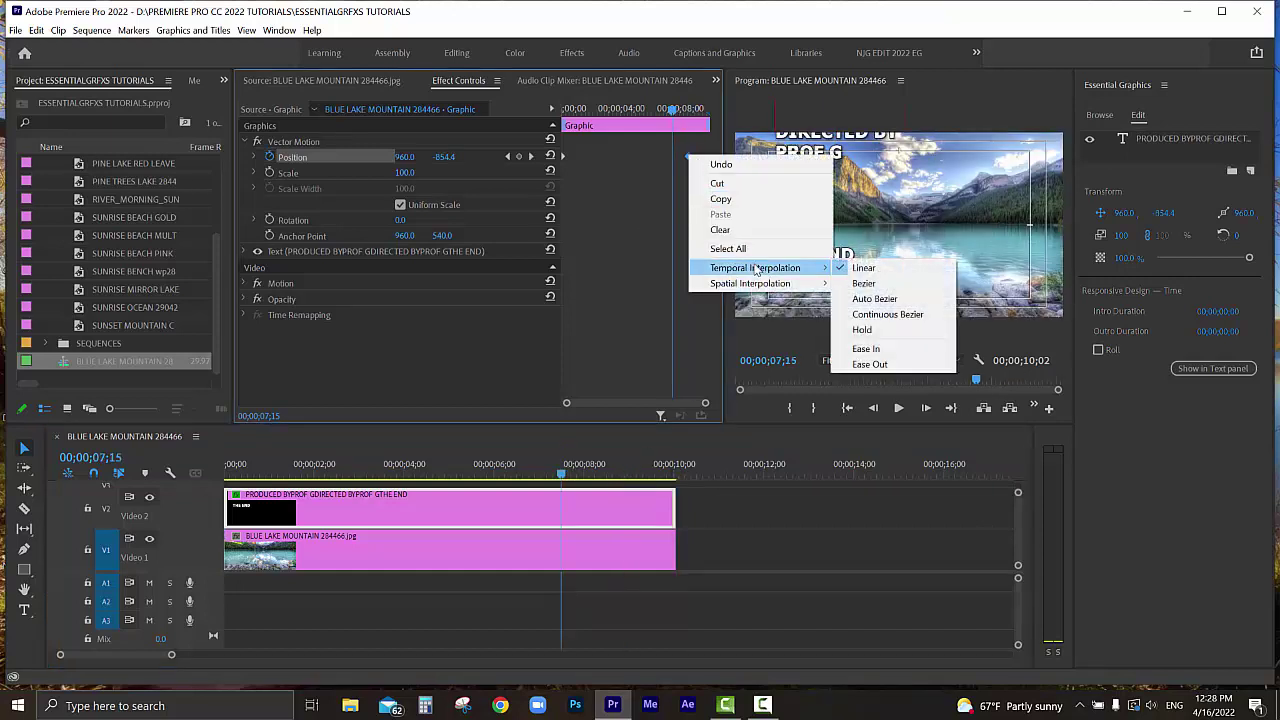
left_click(866, 348)
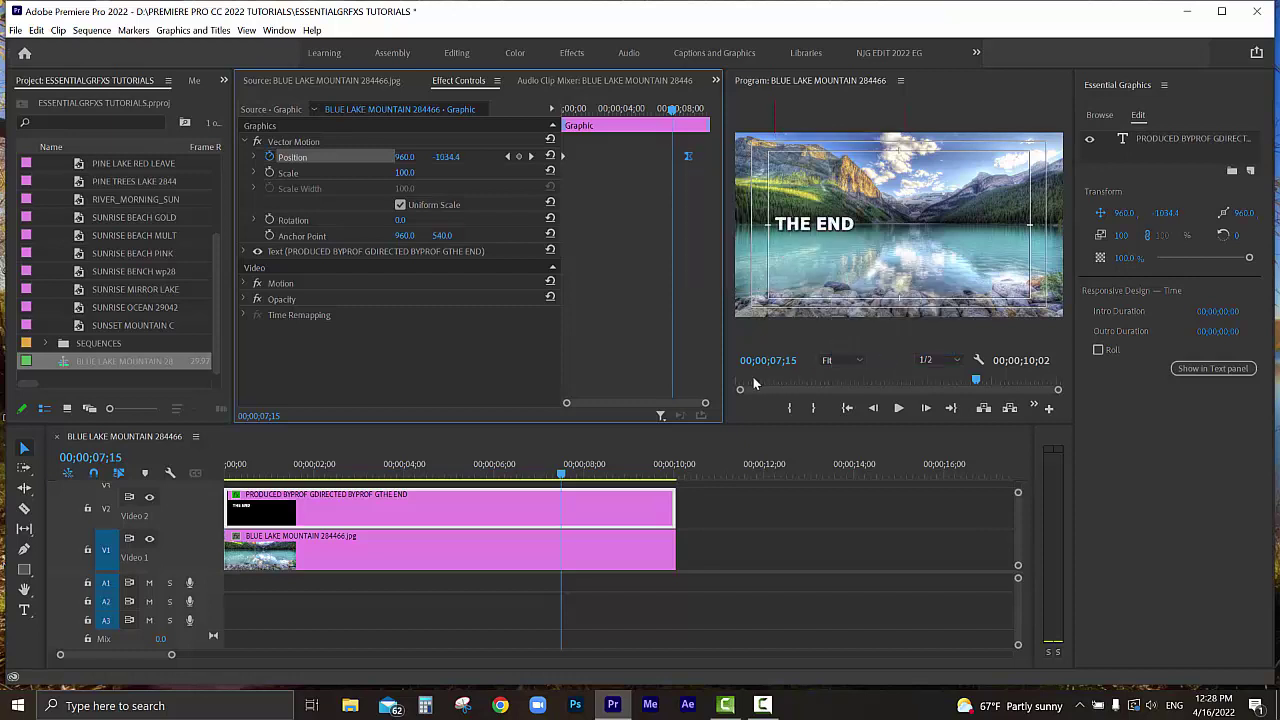
left_click_drag(562, 468, 411, 479)
key("space")
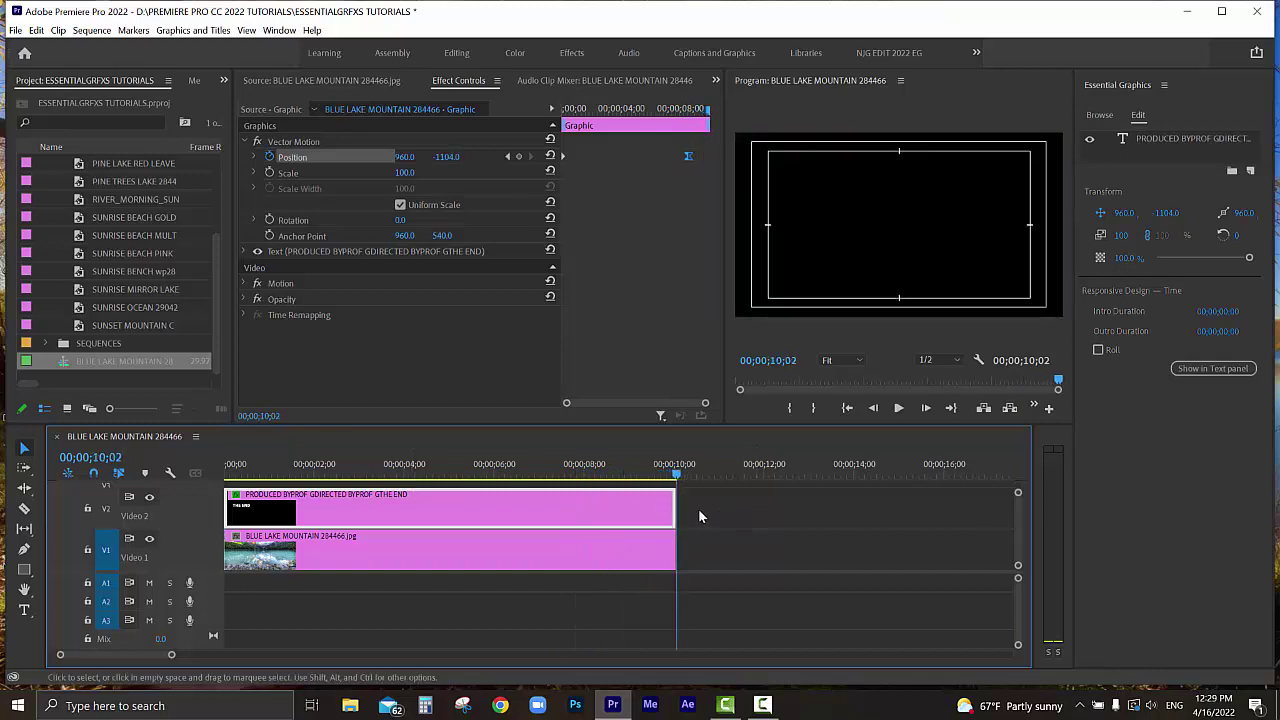
- Extend the title and landscape clips to end at 00;00;12;01 and play back the end of the scroll
left_click_drag(672, 507, 762, 507)
left_click_drag(666, 549, 764, 549)
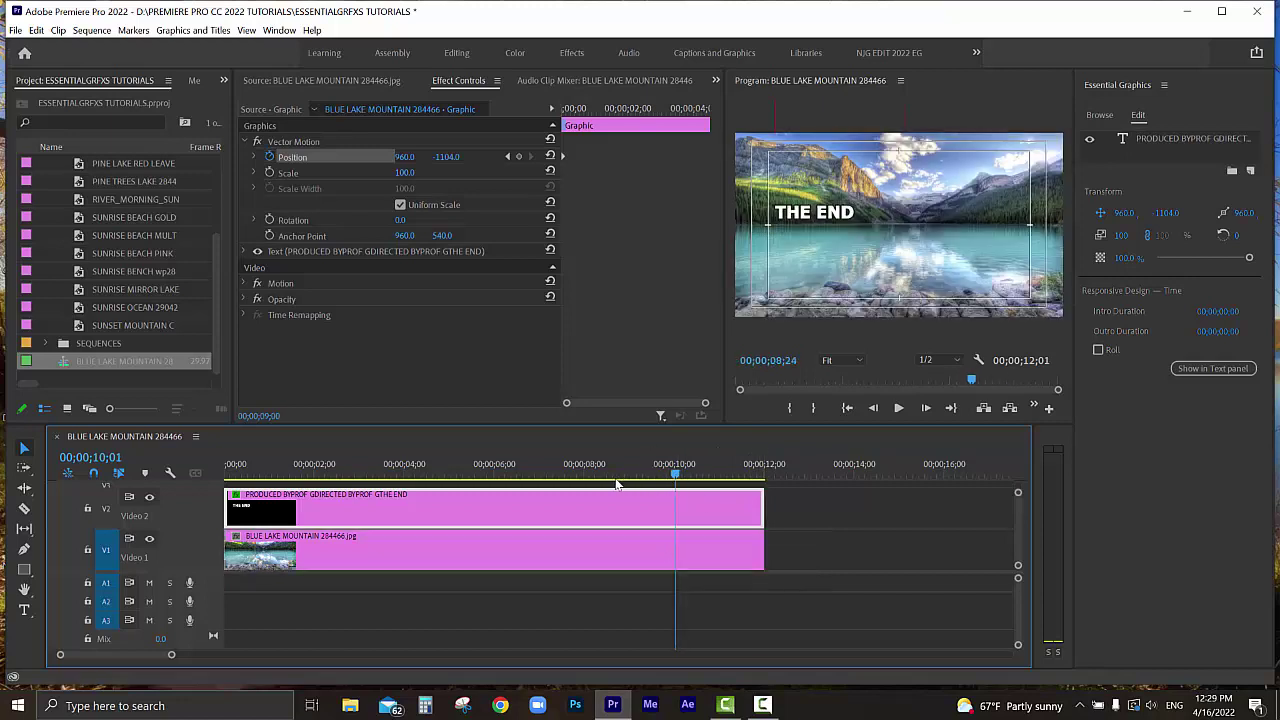
left_click_drag(606, 476, 593, 485)
key("space")
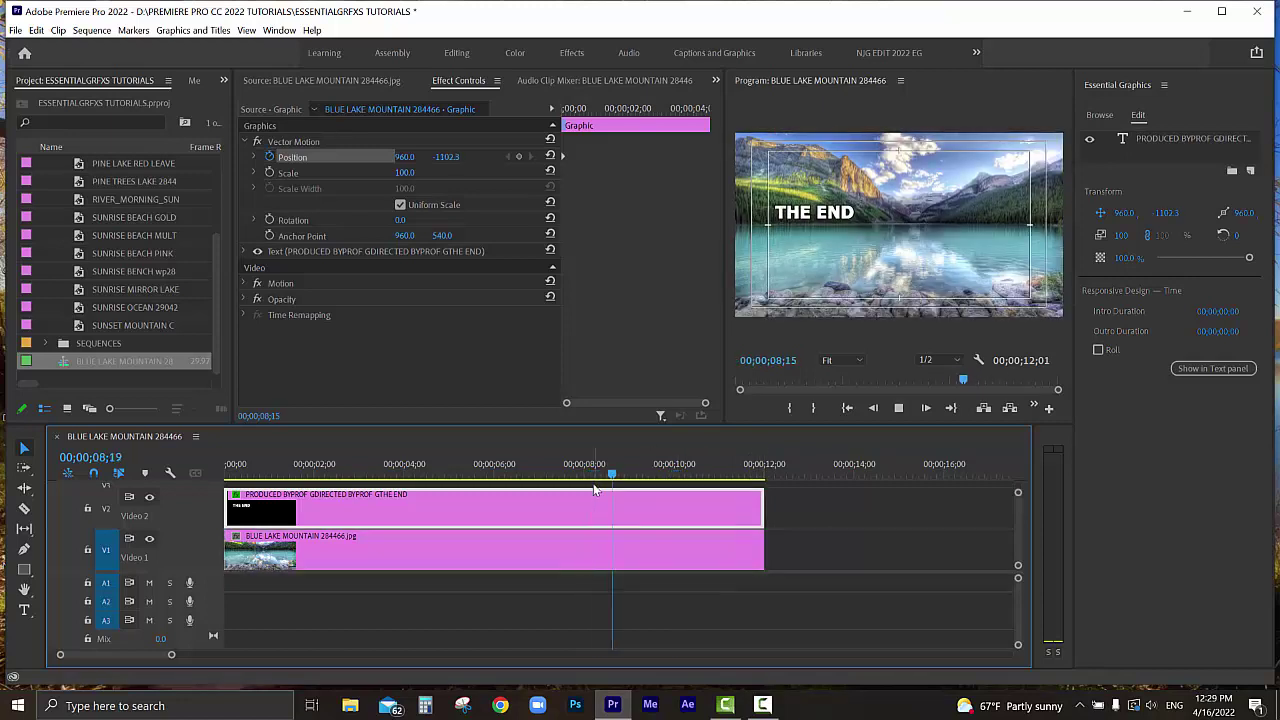
key("space")
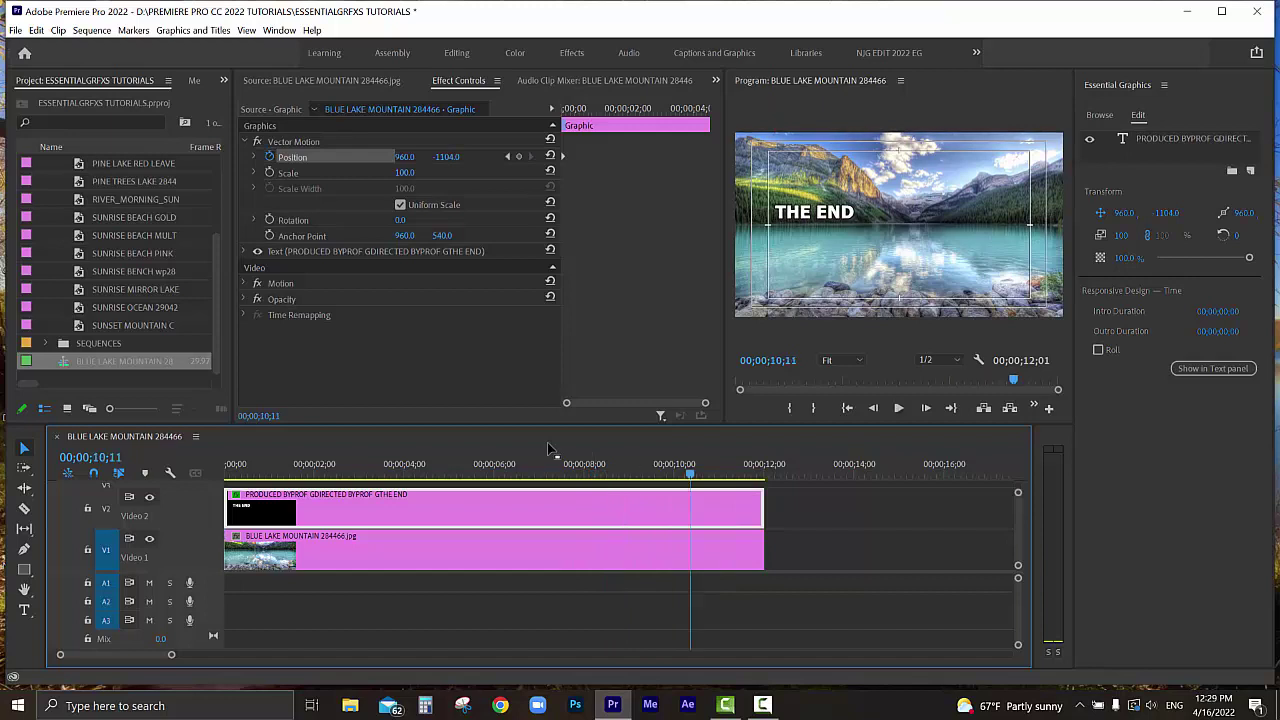
left_click(591, 477)
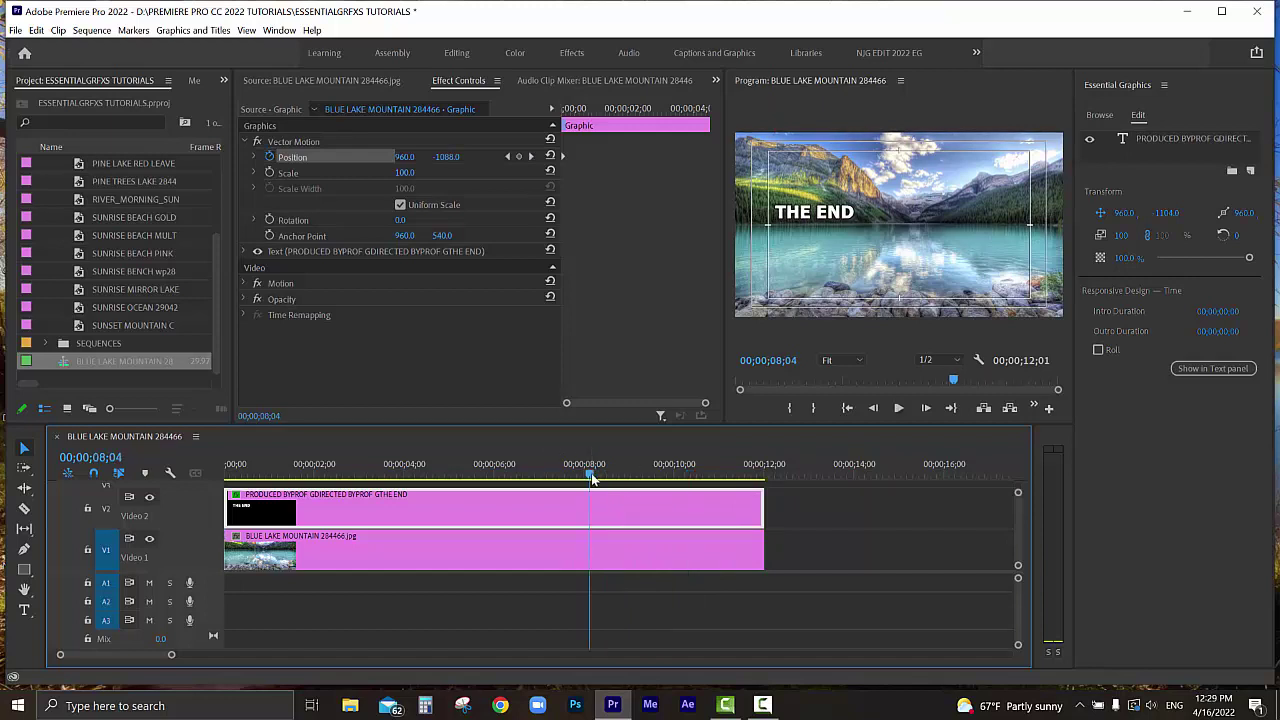
key("space")
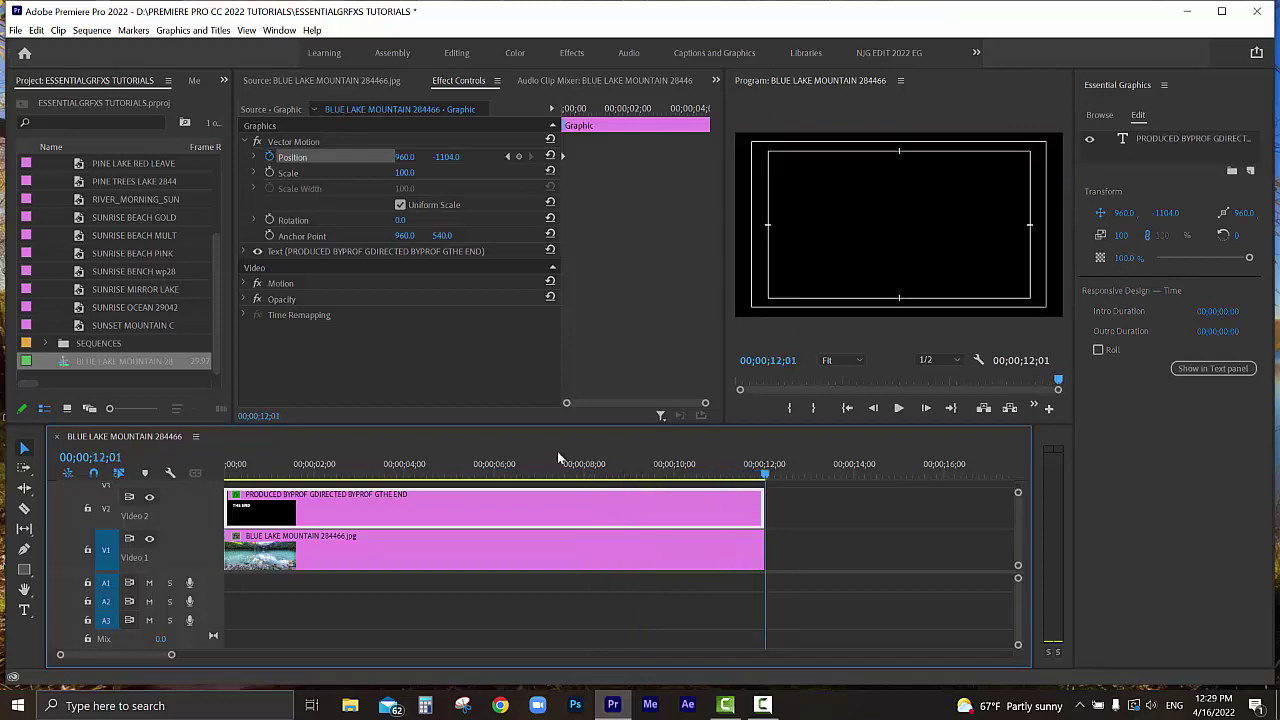
left_click(490, 476)
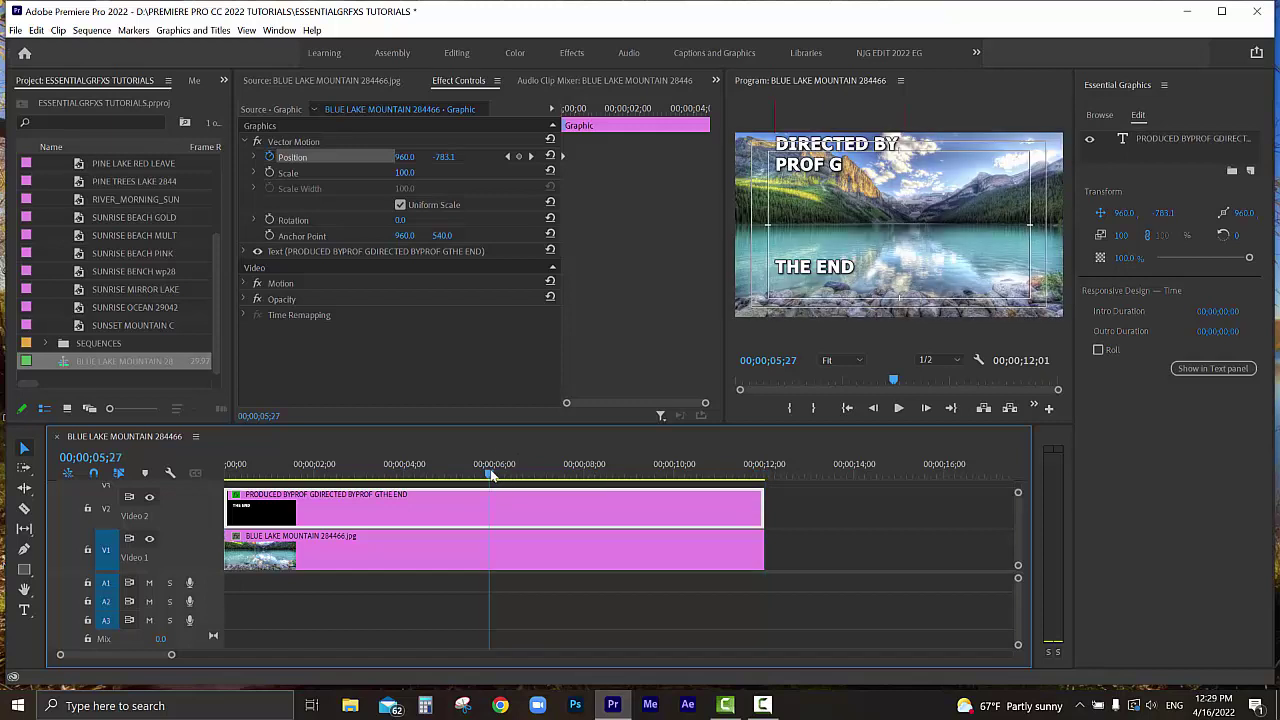